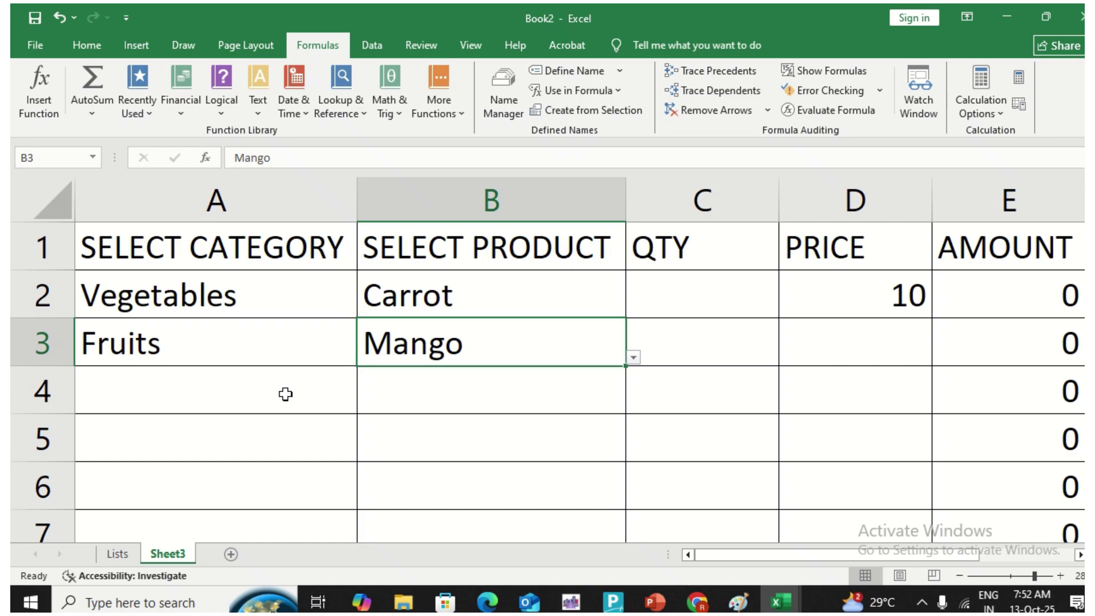
Switch to the Book1 workbook and open Sheet1
left_click(285, 391)
mouse_move(780, 602)
left_click(693, 548)
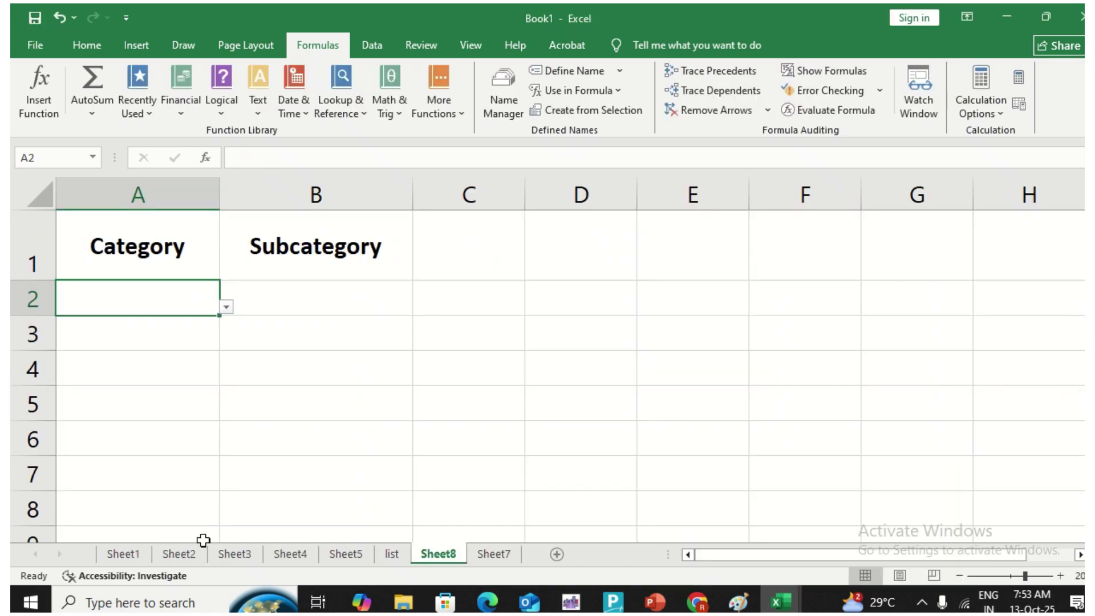
left_click(120, 554)
Set this month's value in cell B2 to 600
left_click(313, 293)
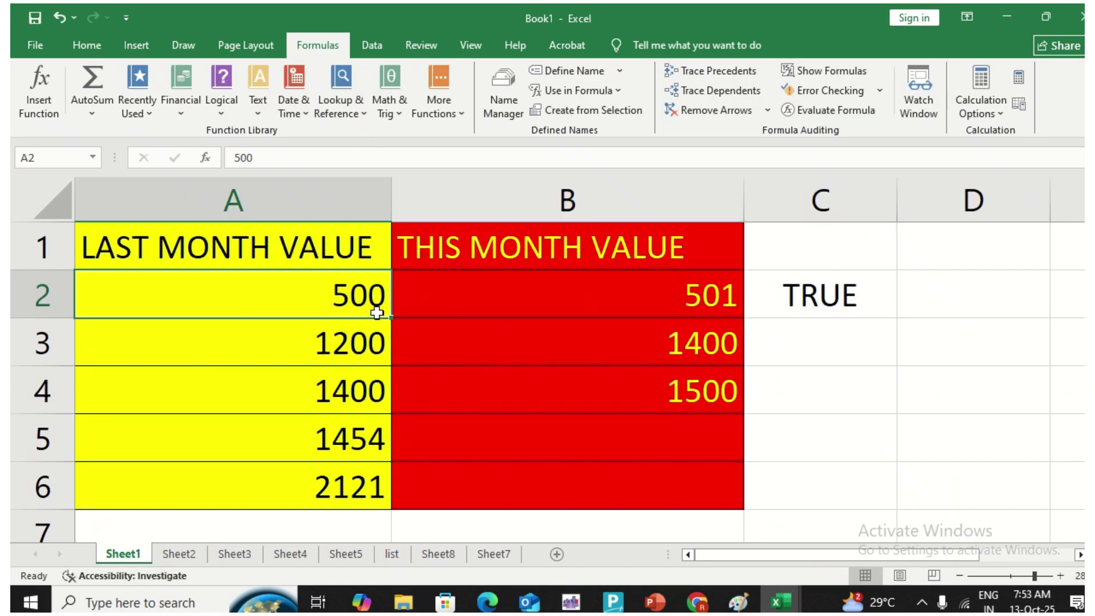
left_click(466, 306)
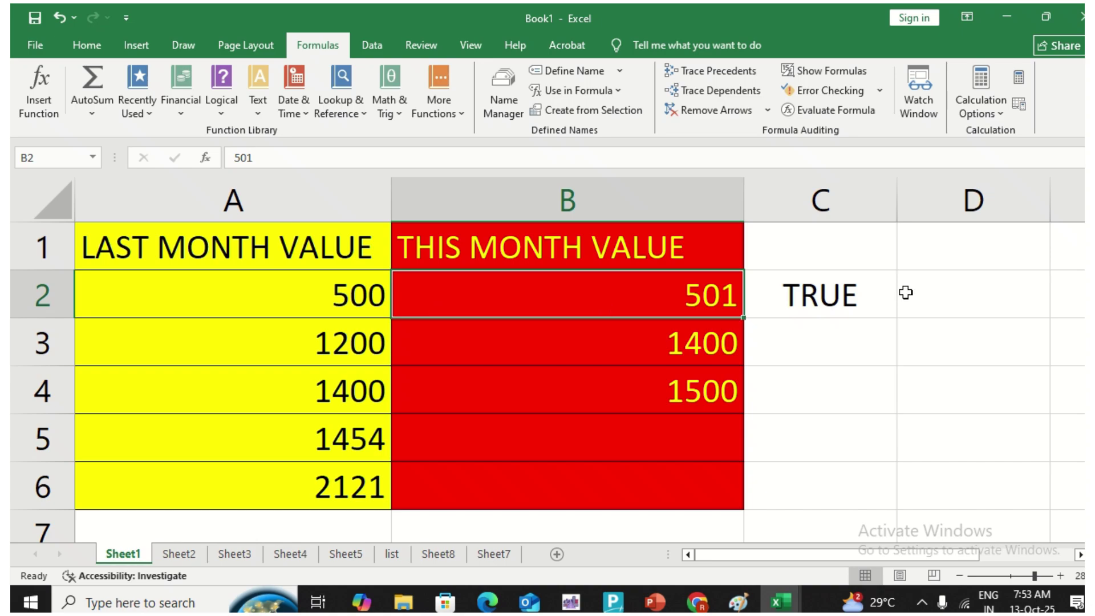
type("600")
key("Return")
key("Up")
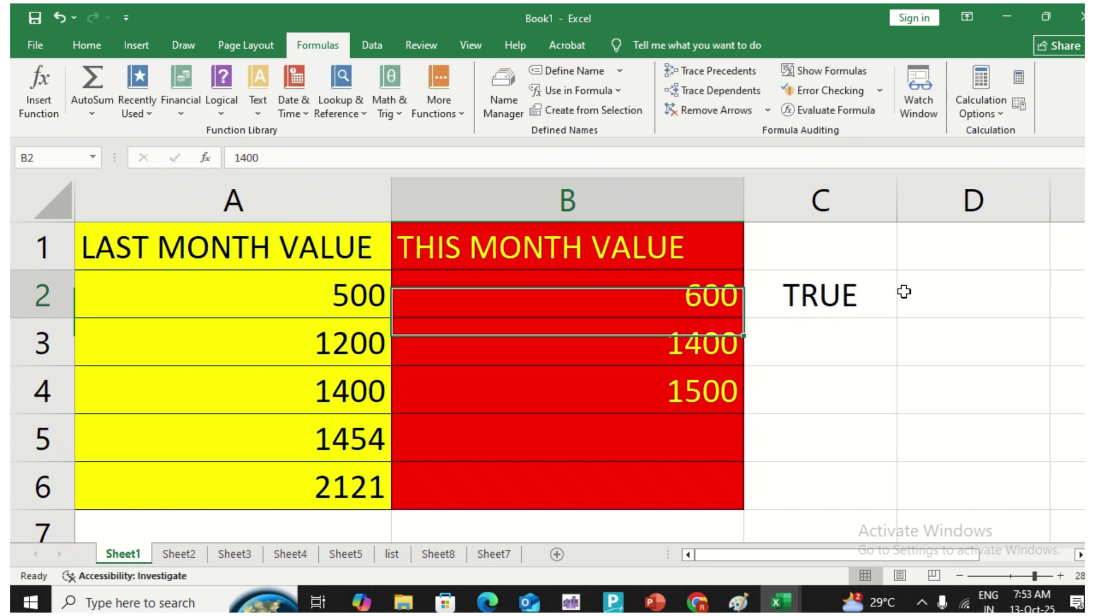
Try to enter 100 in cell B2 and cancel the entry
type("100")
key("Return")
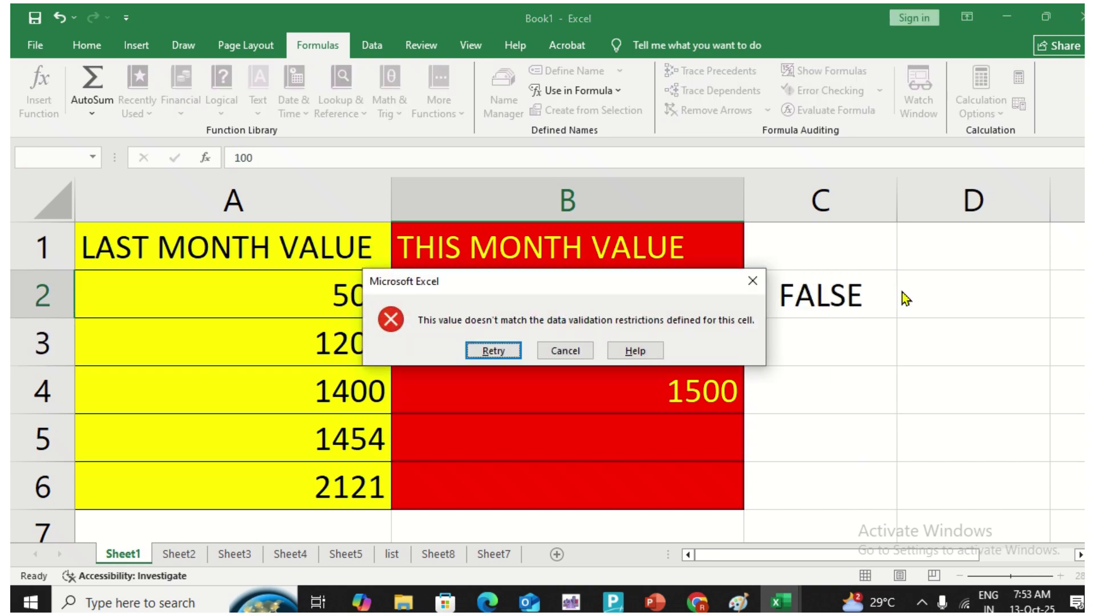
key("Tab")
key("Return")
key("Up")
left_click(533, 298)
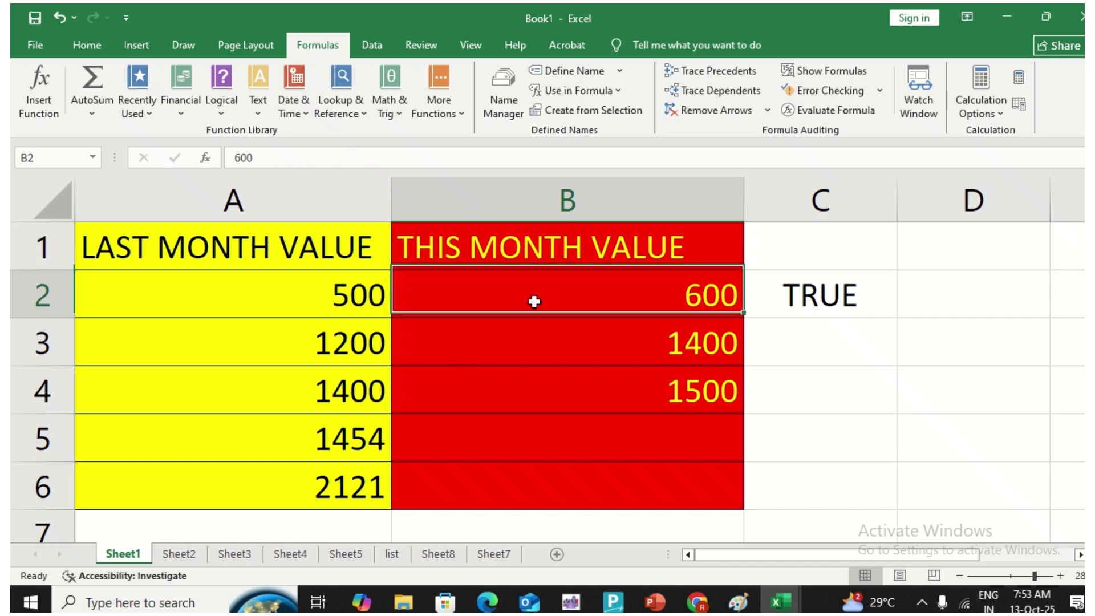
Open Sheet3 and look over the roll numbers in column A
left_click(200, 553)
left_click(233, 553)
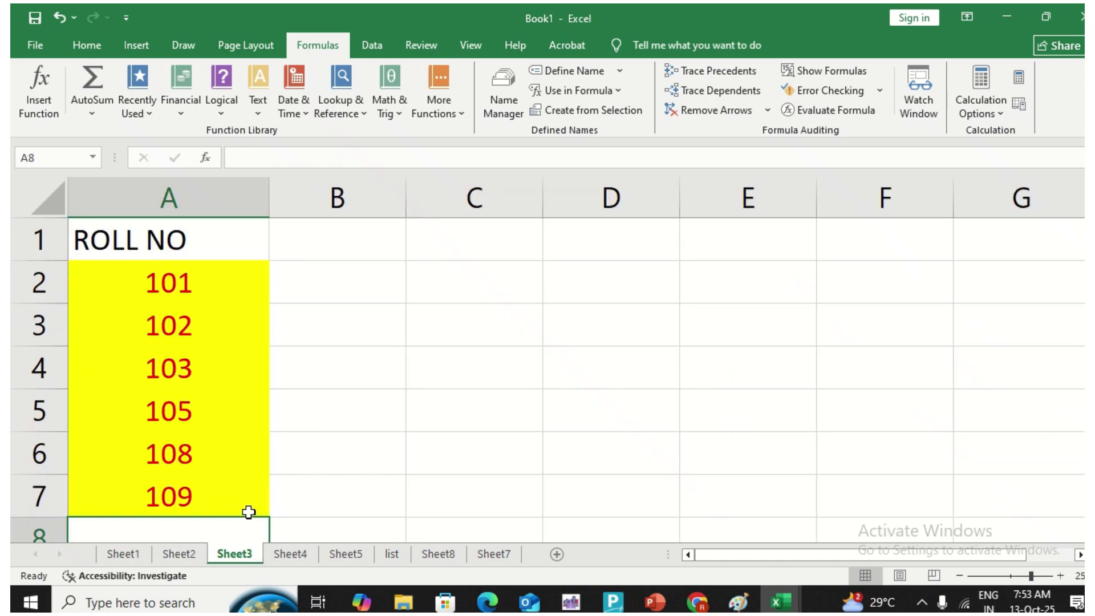
left_click(238, 282)
left_click(221, 455)
Try to enter the duplicate roll number 101 in cell A8 and cancel the entry
left_click(215, 522)
scroll(215, 454, "down", 1)
scroll(320, 452, "up", 1)
type("1")
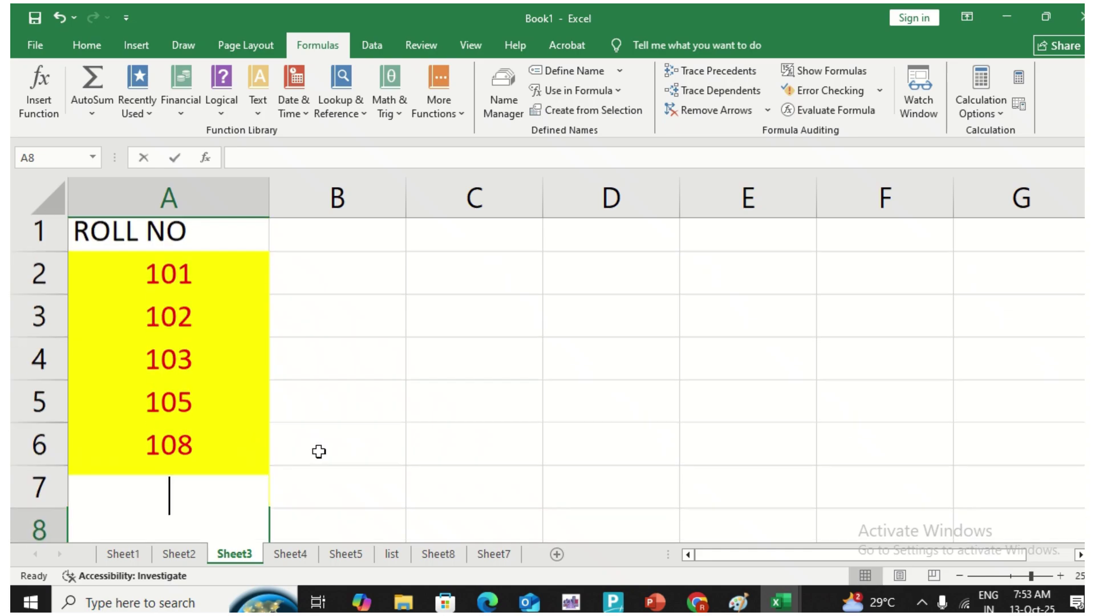
type("01")
key("Return")
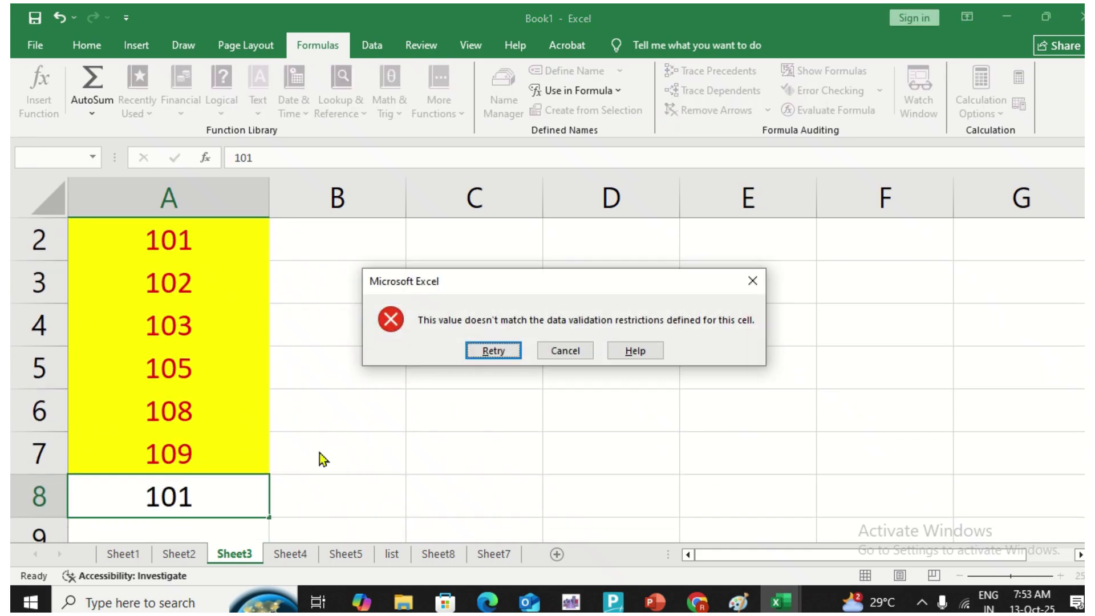
key("Escape")
scroll(318, 452, "up", 1)
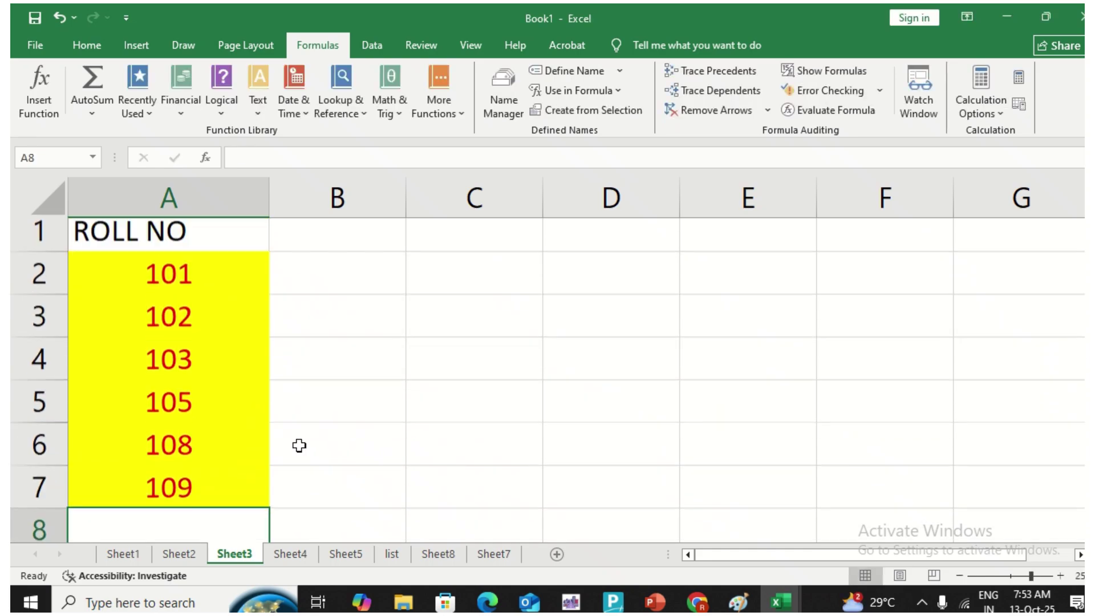
left_click(207, 340)
left_click(220, 287)
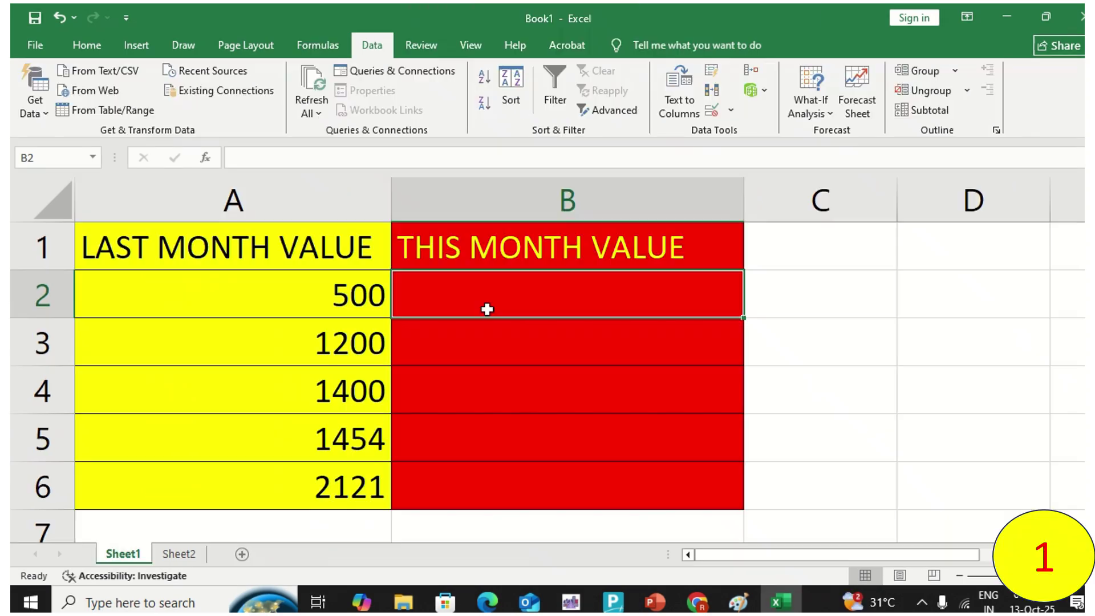
left_click(319, 310)
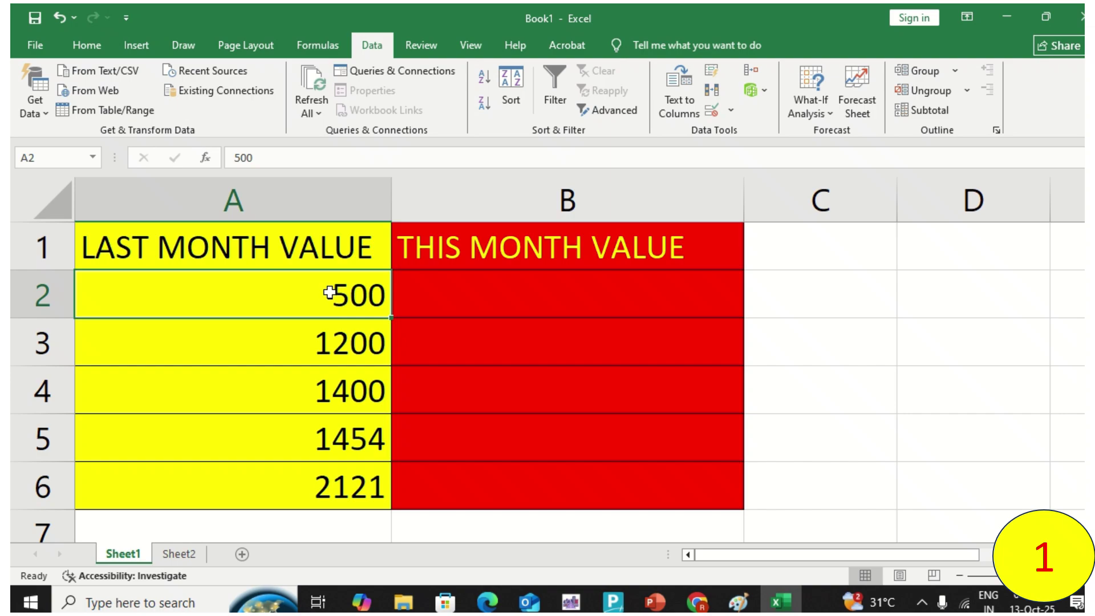
left_click(274, 492)
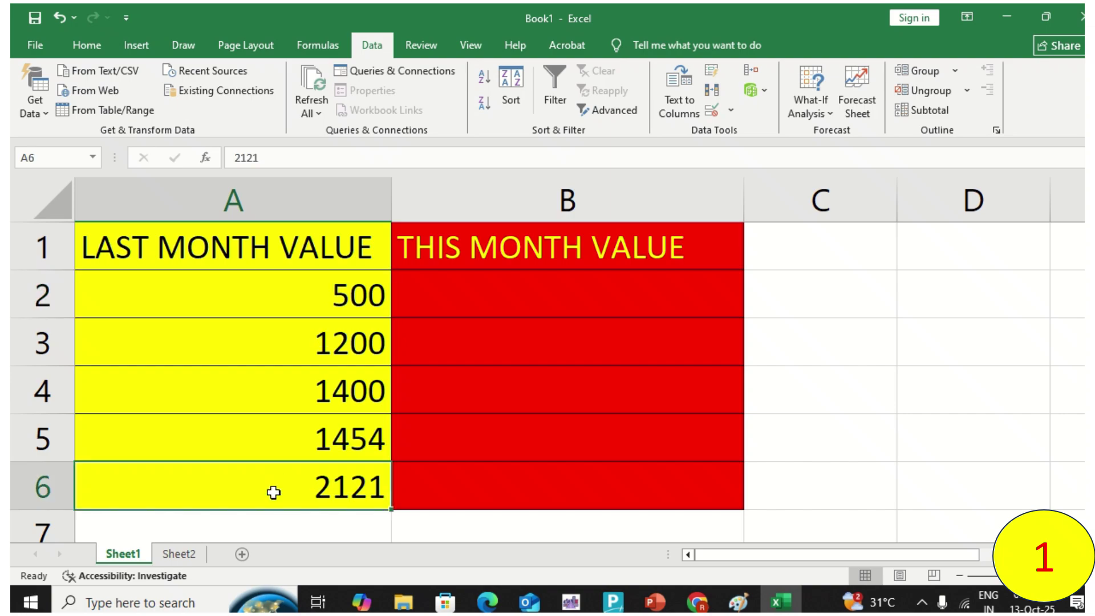
left_click(452, 259)
left_click(453, 298)
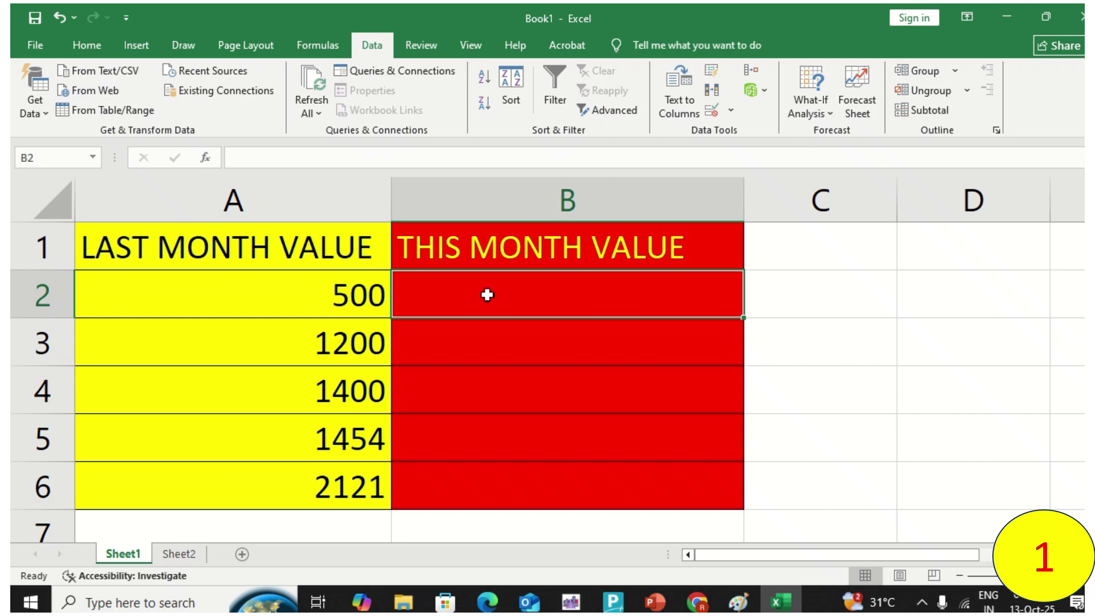
left_click(348, 297)
Enter 505 as a trial value in cell B2 and clear it again
left_click(522, 303)
type("505")
key("Return")
key("Up")
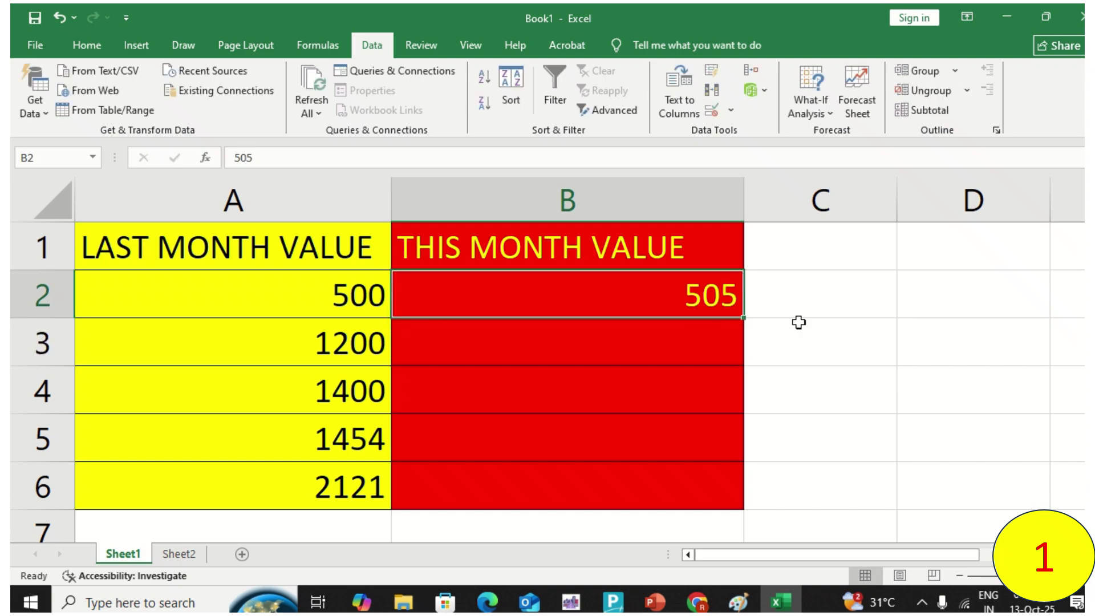
key("Delete")
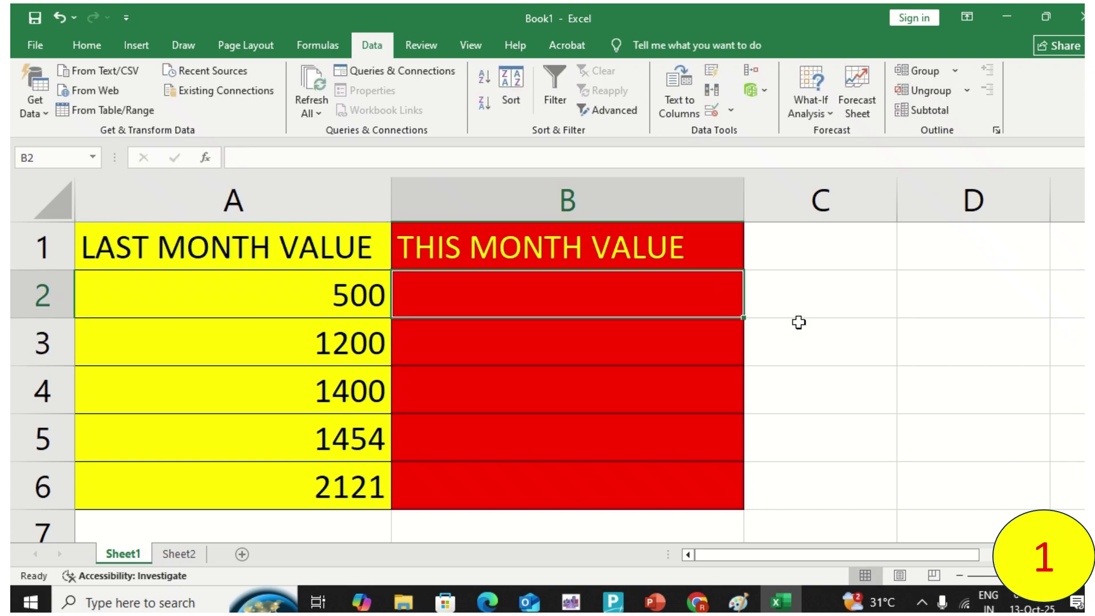
Enter 400 as a trial value in cell B2 and delete it
type("400")
key("Return")
key("Up")
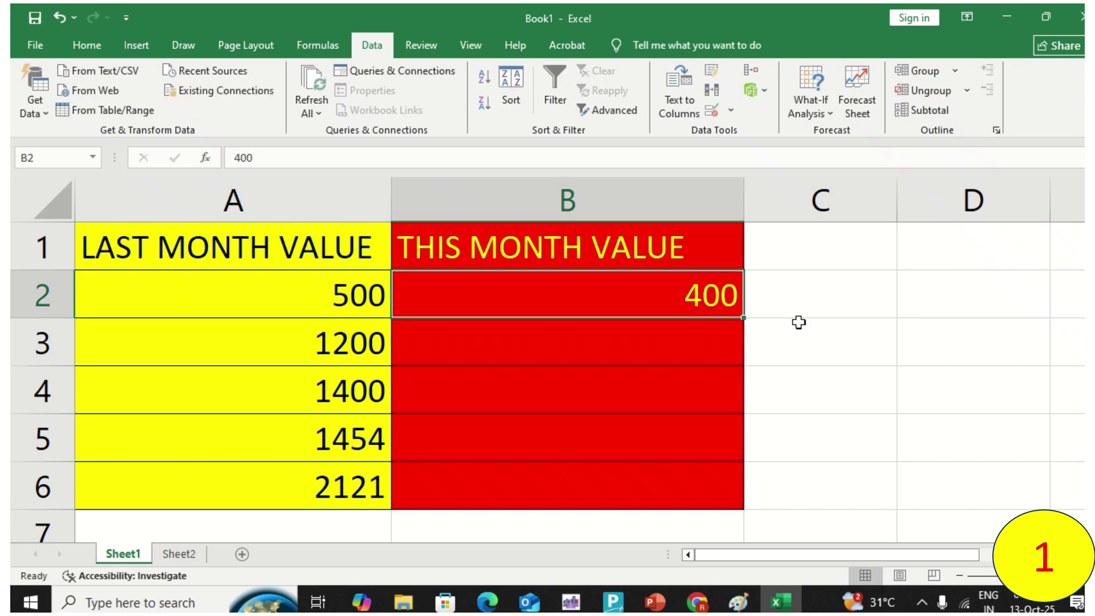
key("Delete")
key("Right")
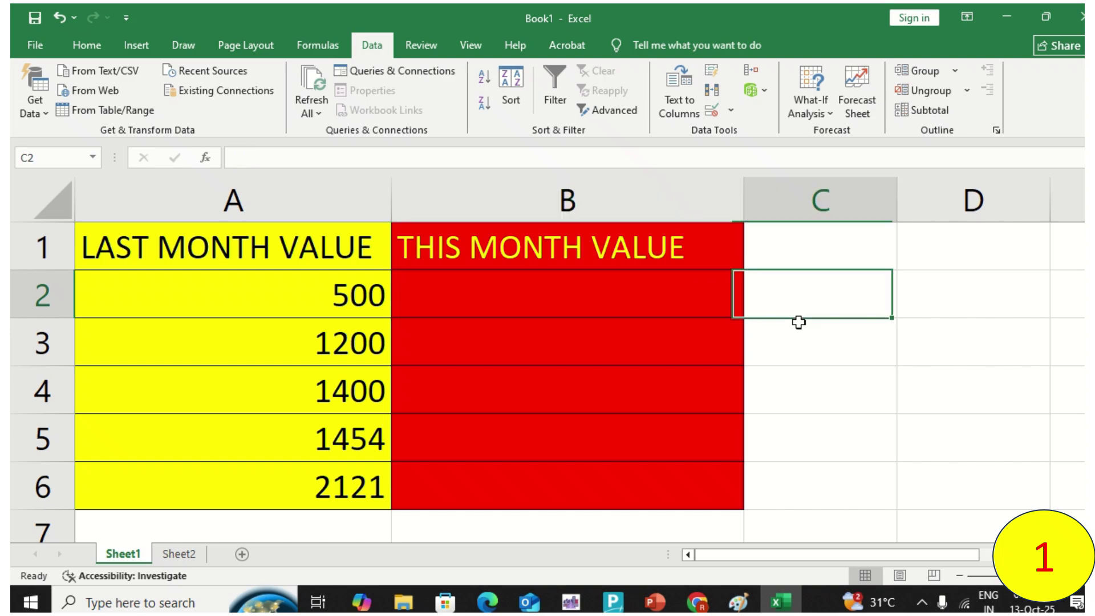
key("Left")
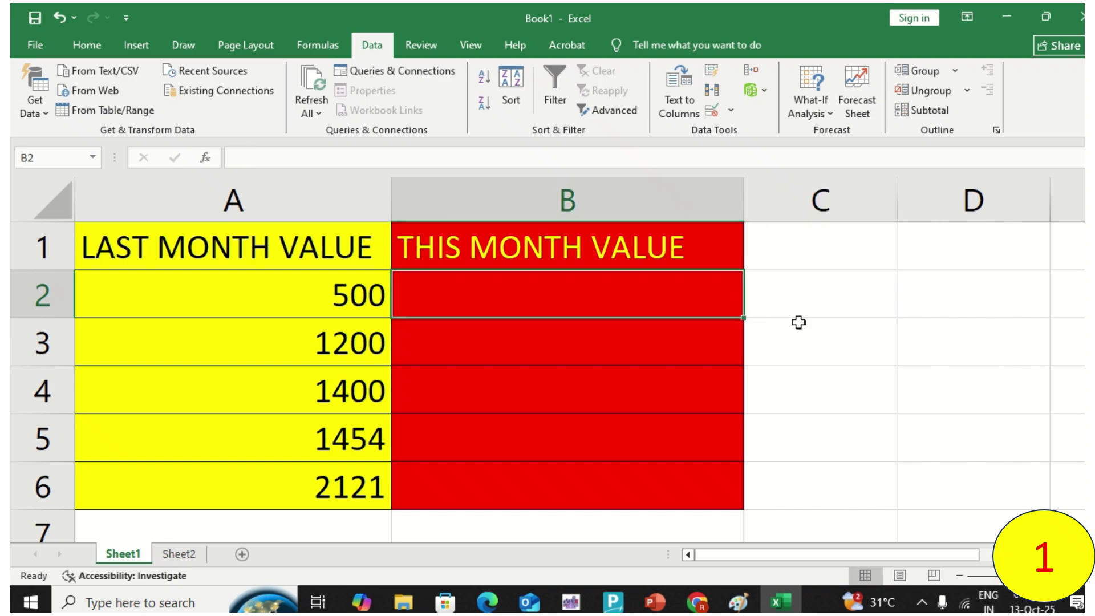
key("Right")
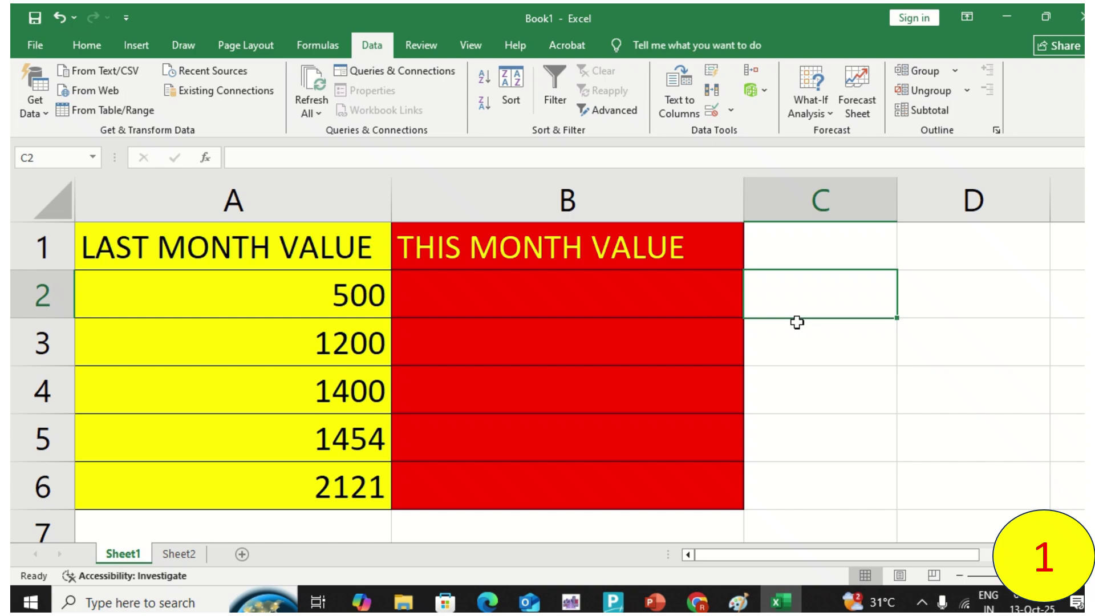
key("Left")
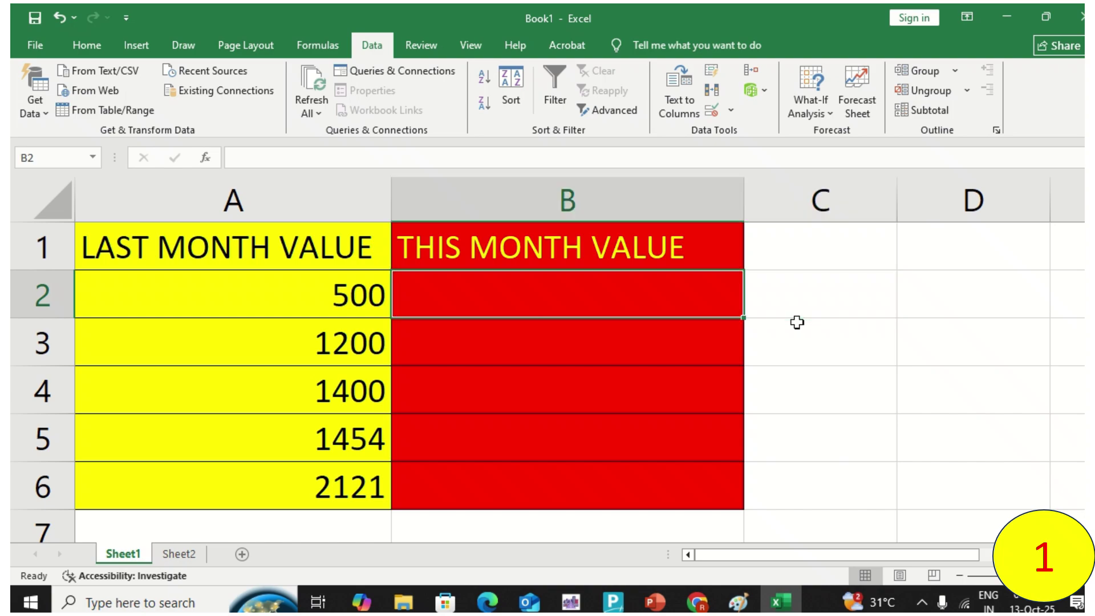
Enter the formula =B2>A2 in cell C2 to compare this month's value with last month's
key("Right")
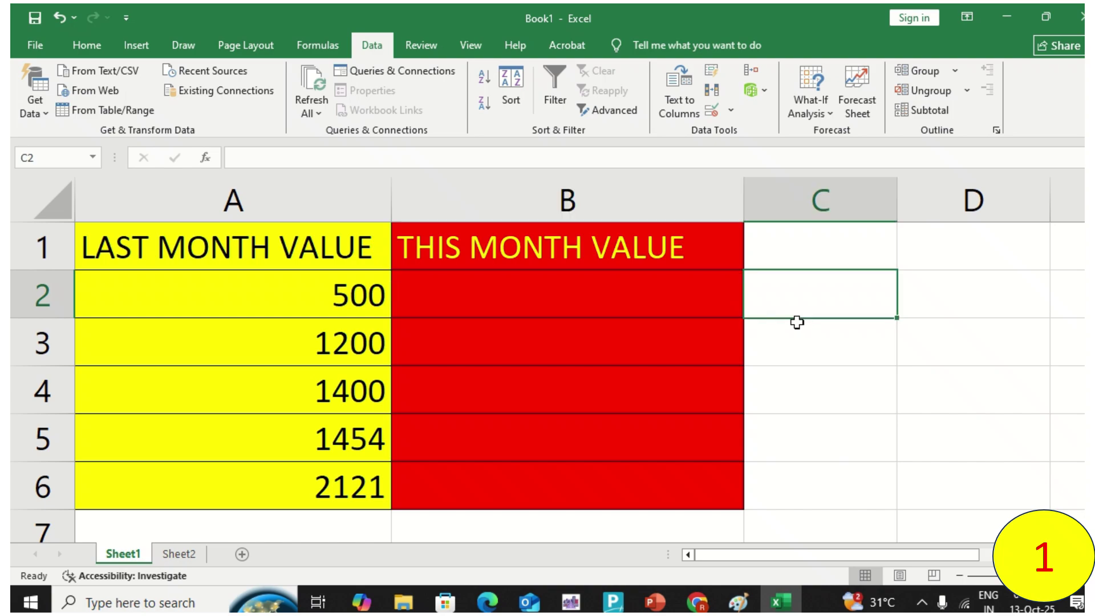
type("=B2")
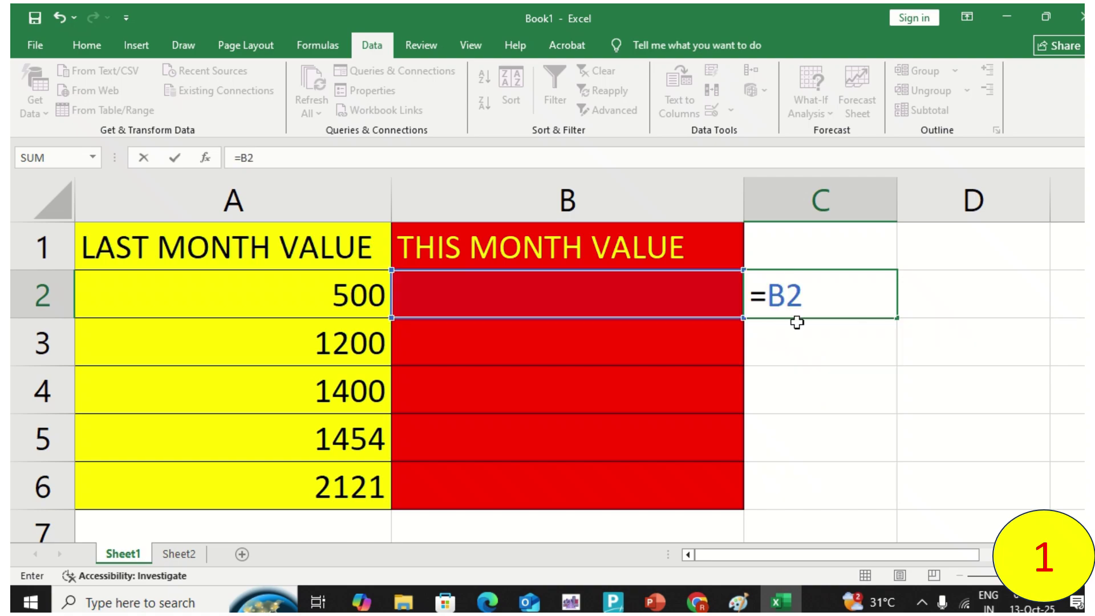
type("?")
key("BackSpace")
type(">A2")
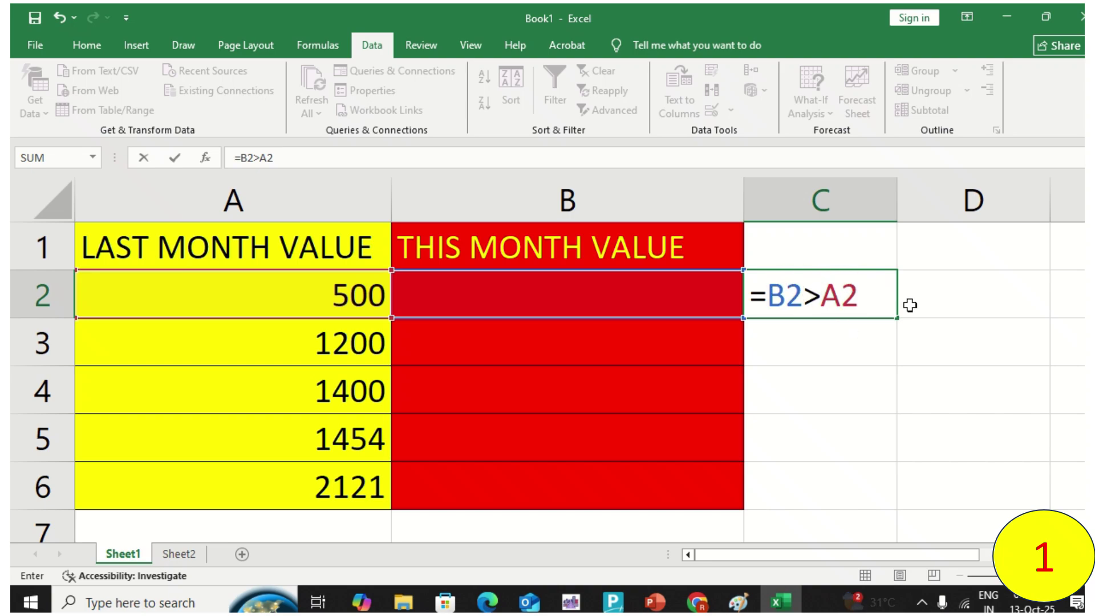
key("ctrl+Return")
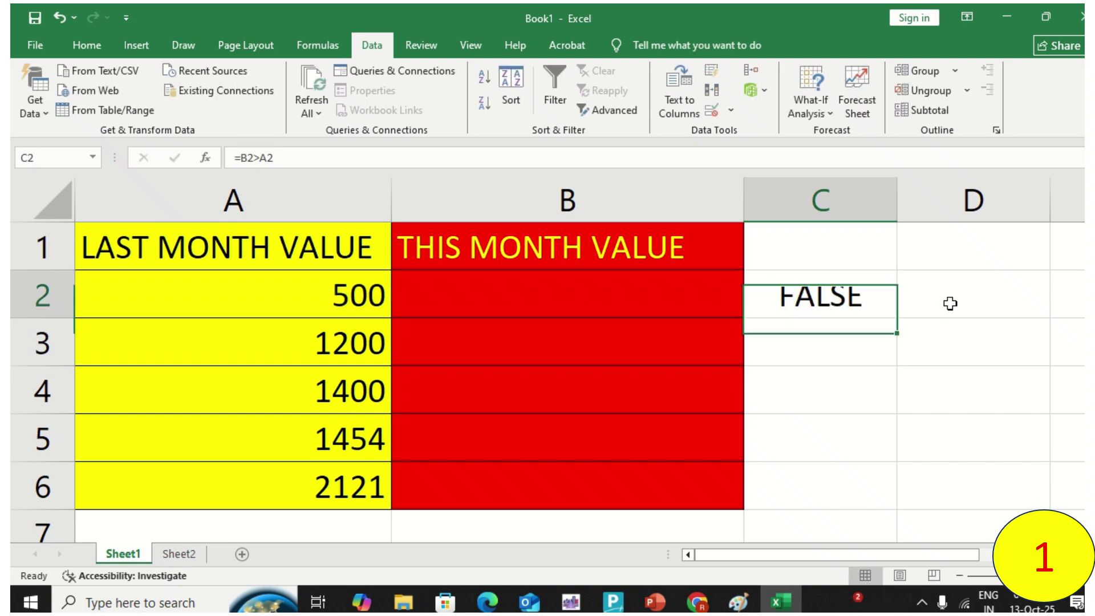
Test the comparison formula with 501 and 400 in cell B2, and clear the cell
left_click(657, 304)
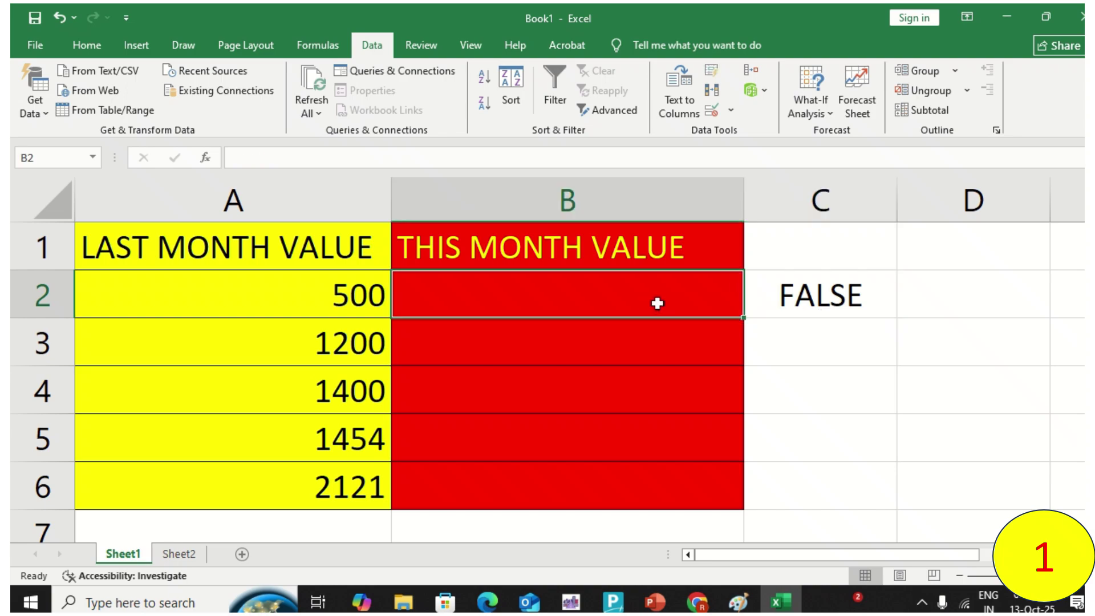
type("501")
key("Return")
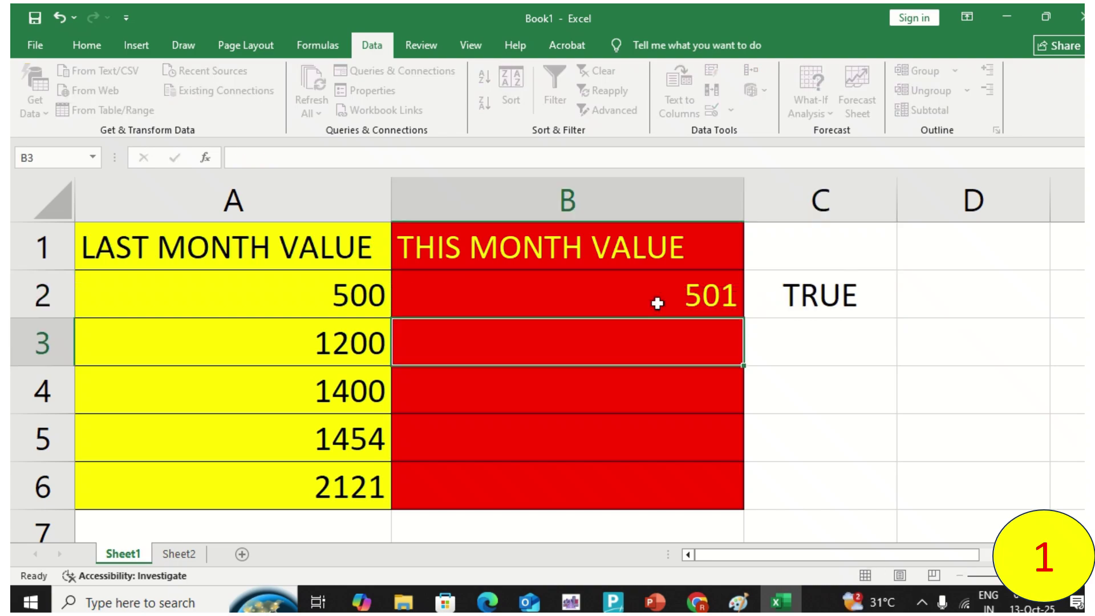
left_click(657, 303)
key("Delete")
type("400")
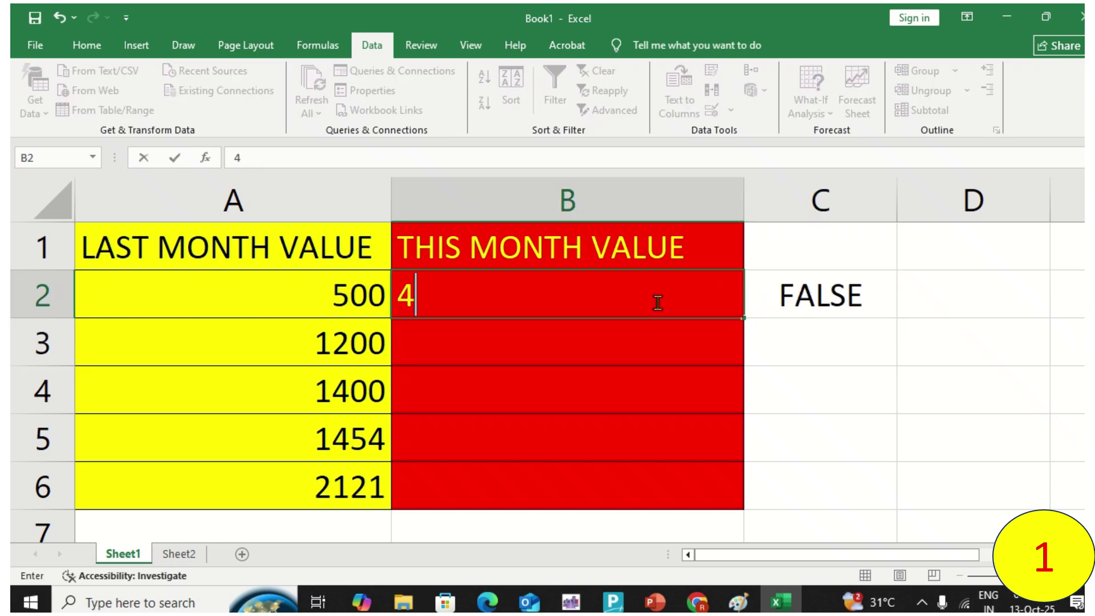
key("Return")
left_click(657, 303)
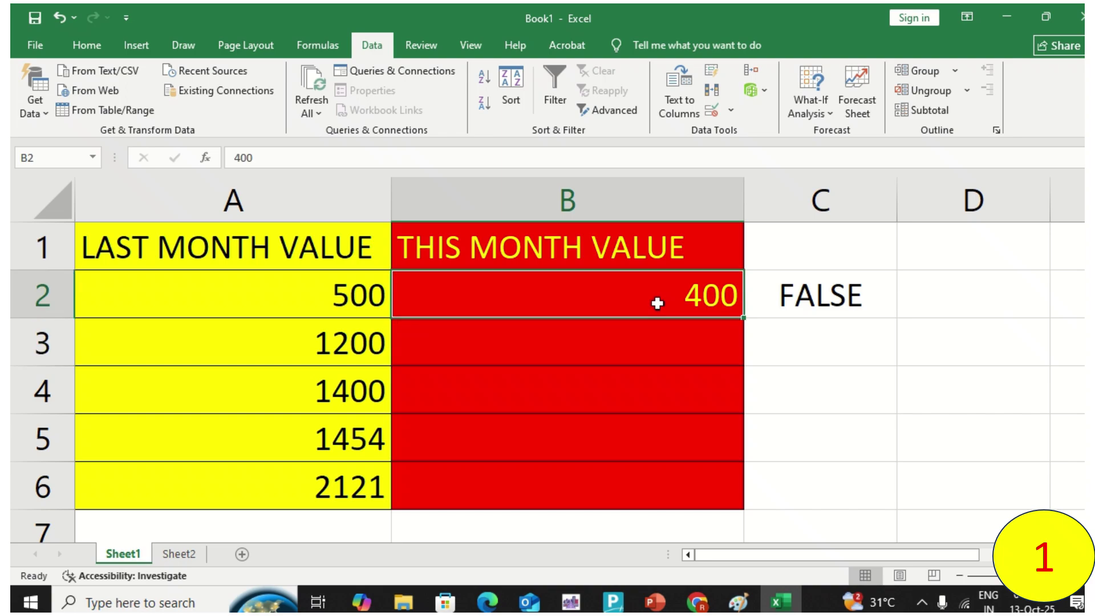
key("Delete")
Review the comparison formula in cell C2 without changing it
key("Right")
key("F2")
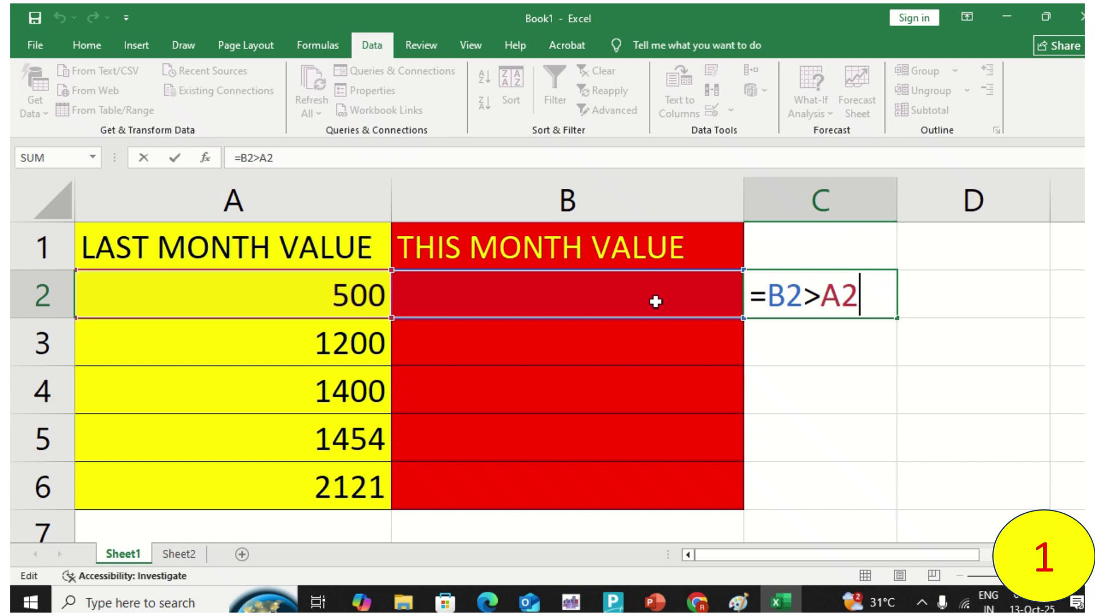
key("ctrl+Return")
Apply a Custom data validation rule with the formula =B2>A2 to the this-month cells B2:B6
left_click_drag(656, 301, 561, 482)
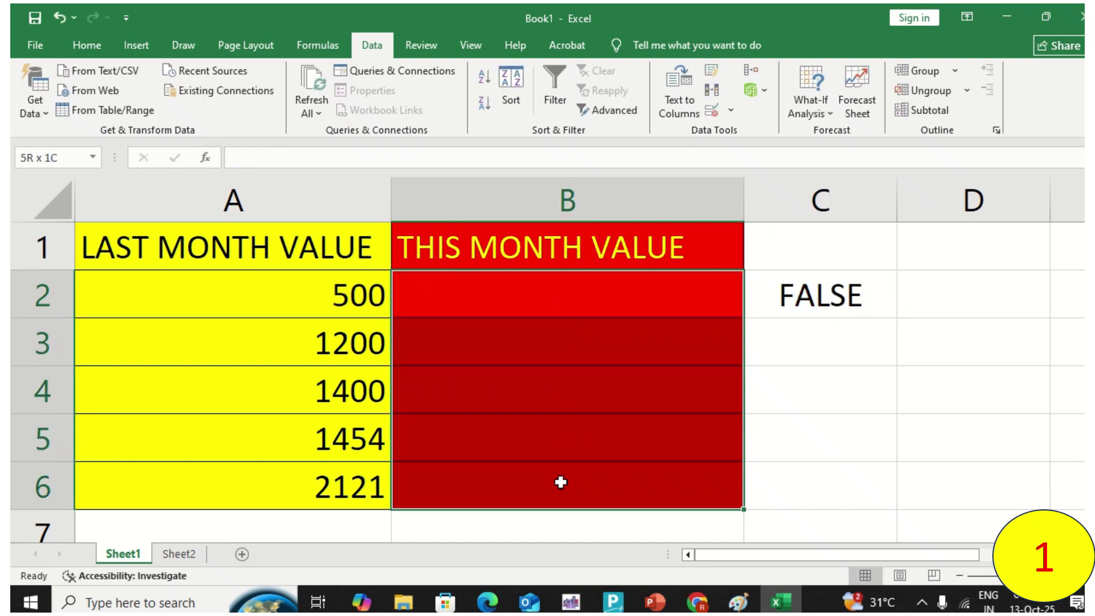
left_click_drag(531, 303, 547, 477)
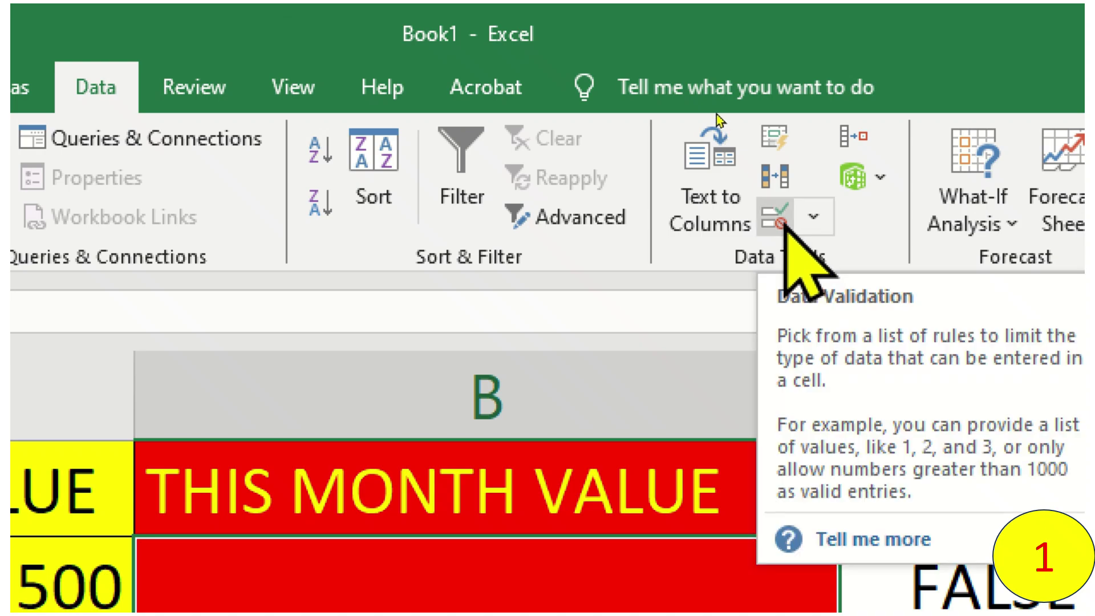
left_click(777, 218)
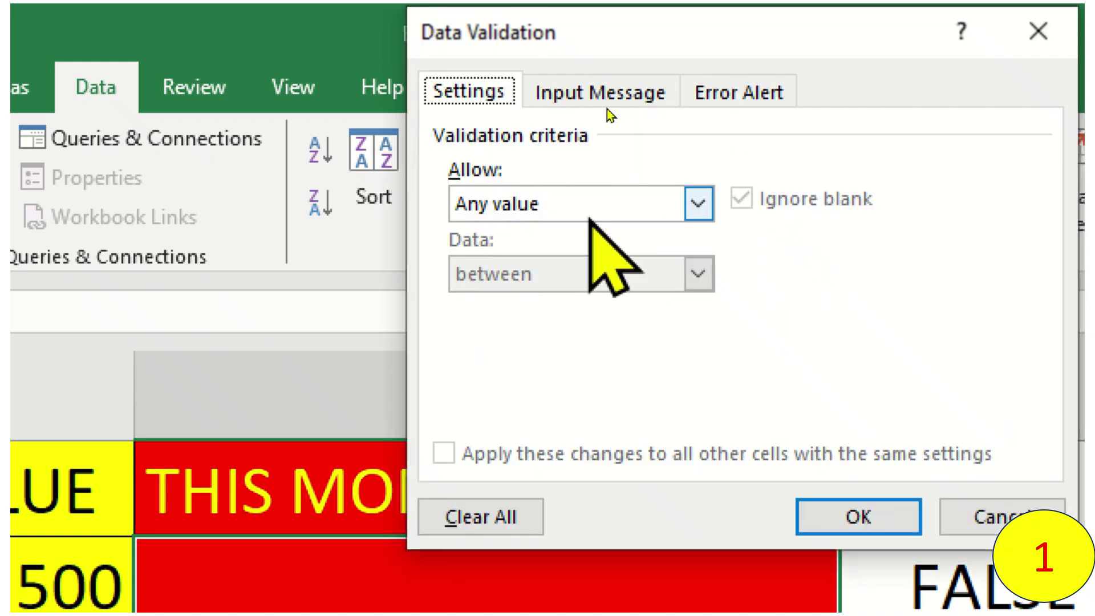
left_click(501, 203)
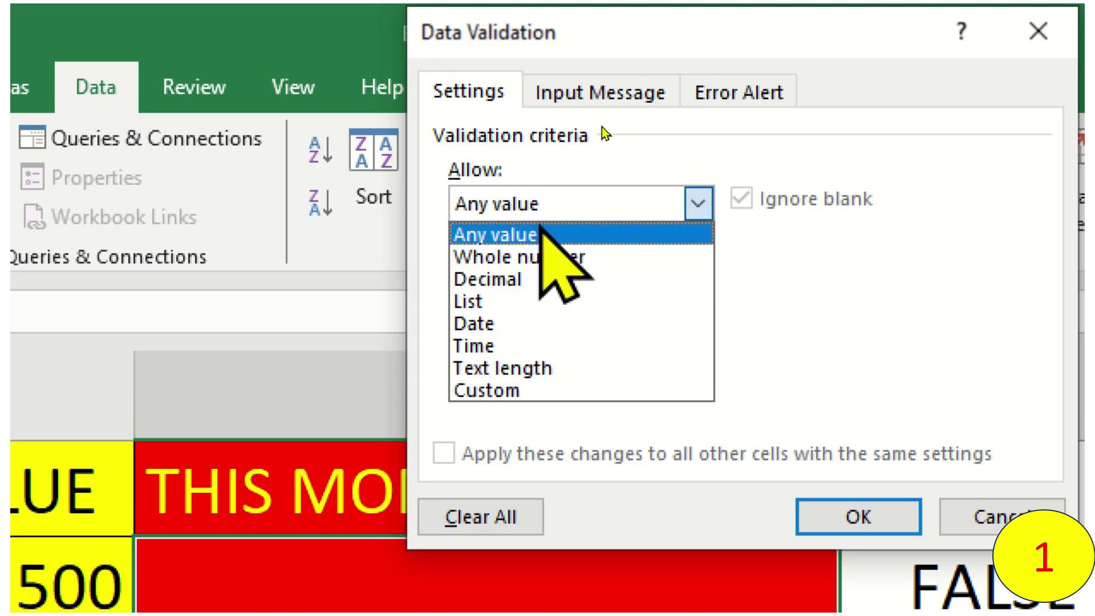
left_click(646, 391)
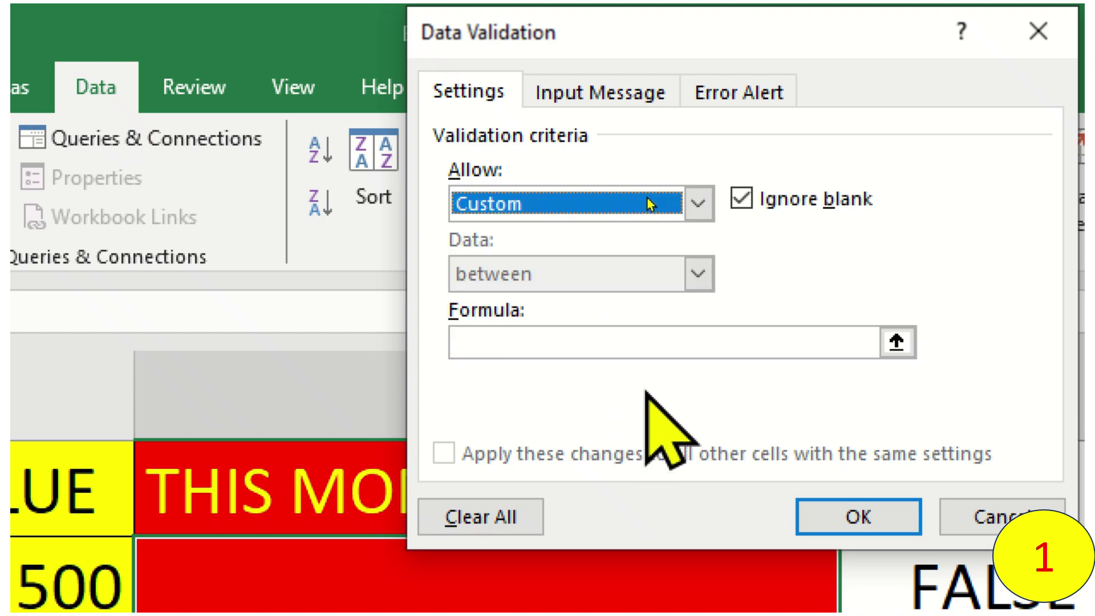
left_click(630, 344)
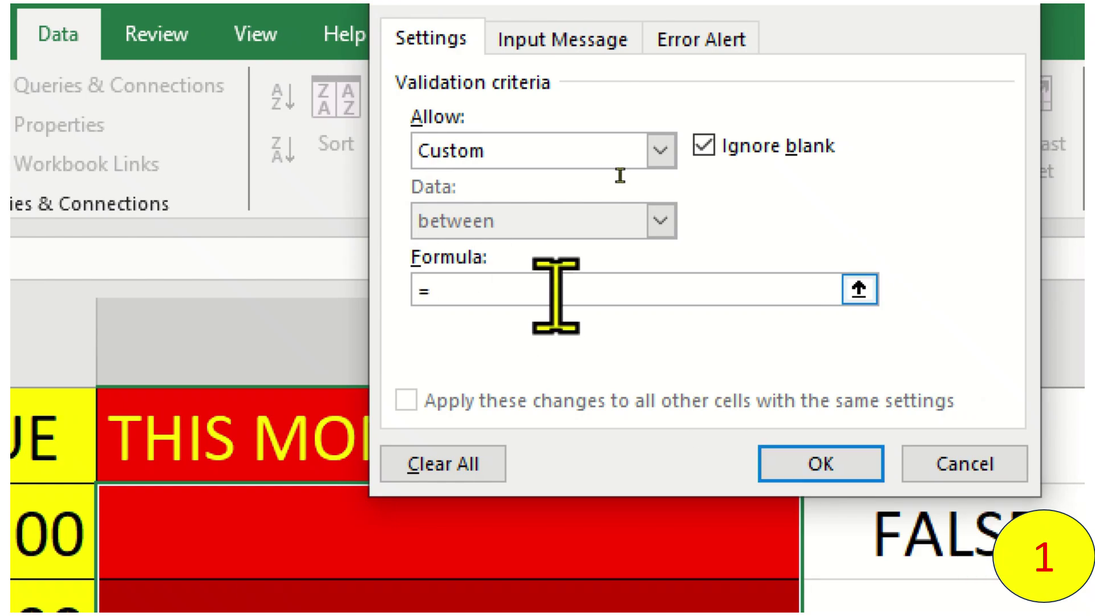
type("=B2>A2")
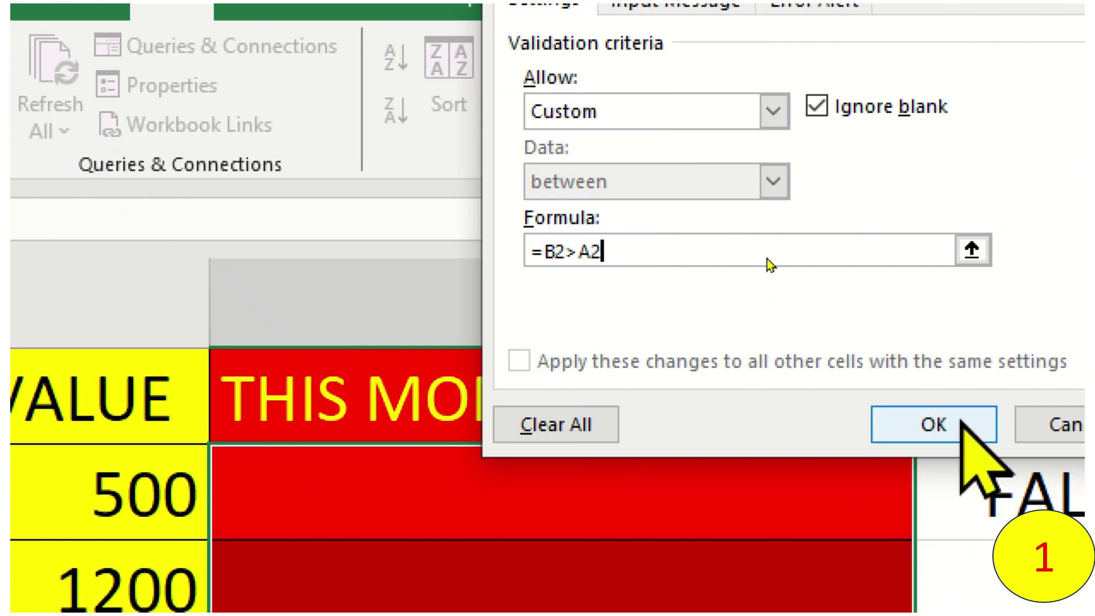
left_click(964, 424)
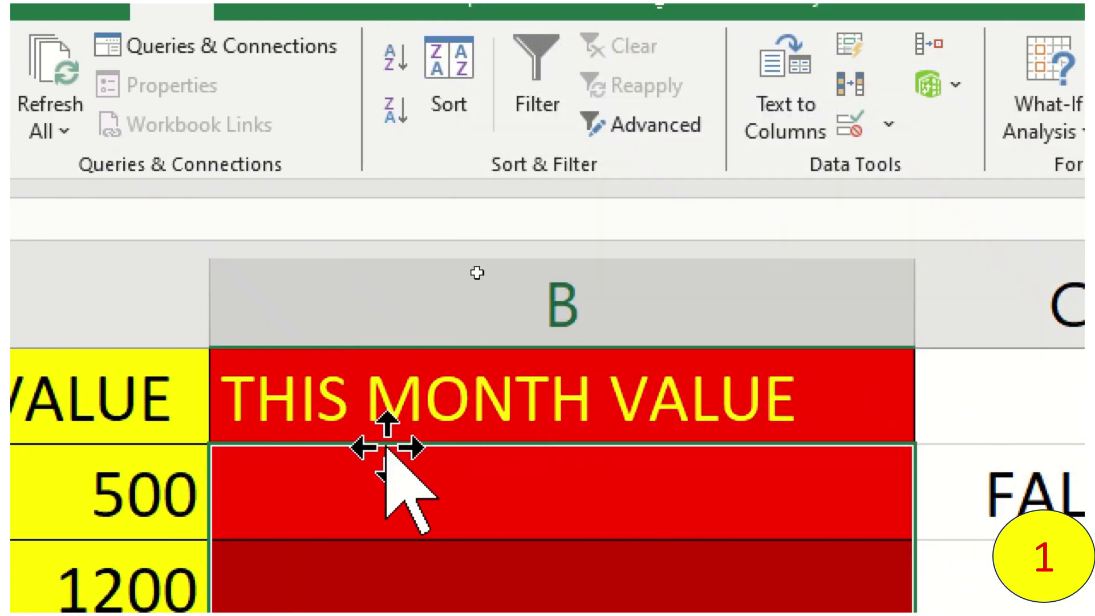
Enter 501 in cell B2 and try to replace it with 400 to test the validation rule
left_click(364, 511)
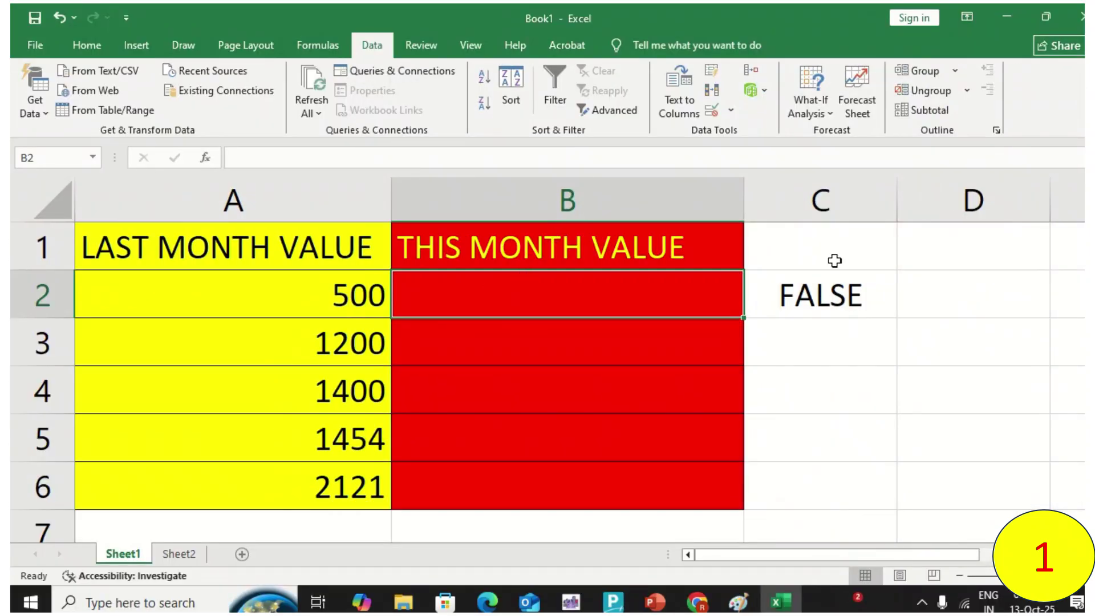
type("501")
key("Return")
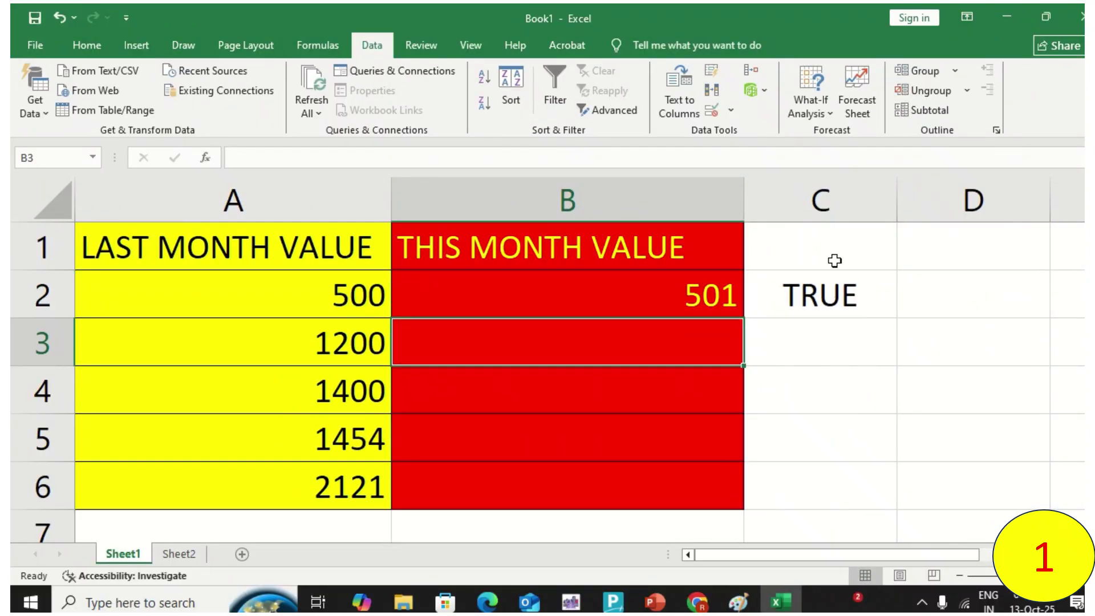
key("Up")
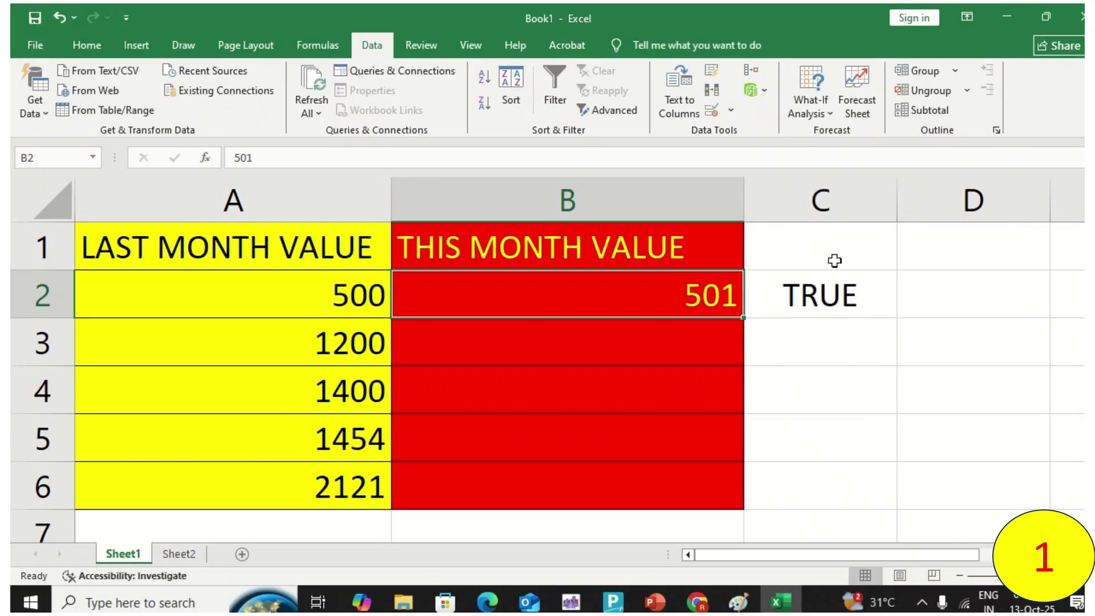
type("400")
key("Return")
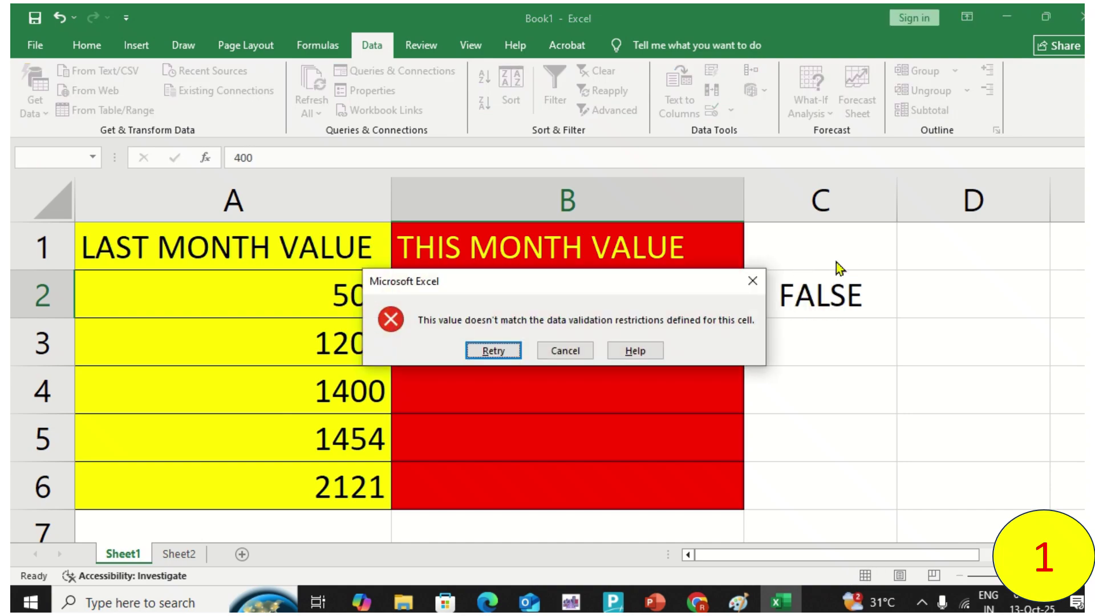
key("Tab")
key("shift+Tab")
key("Escape")
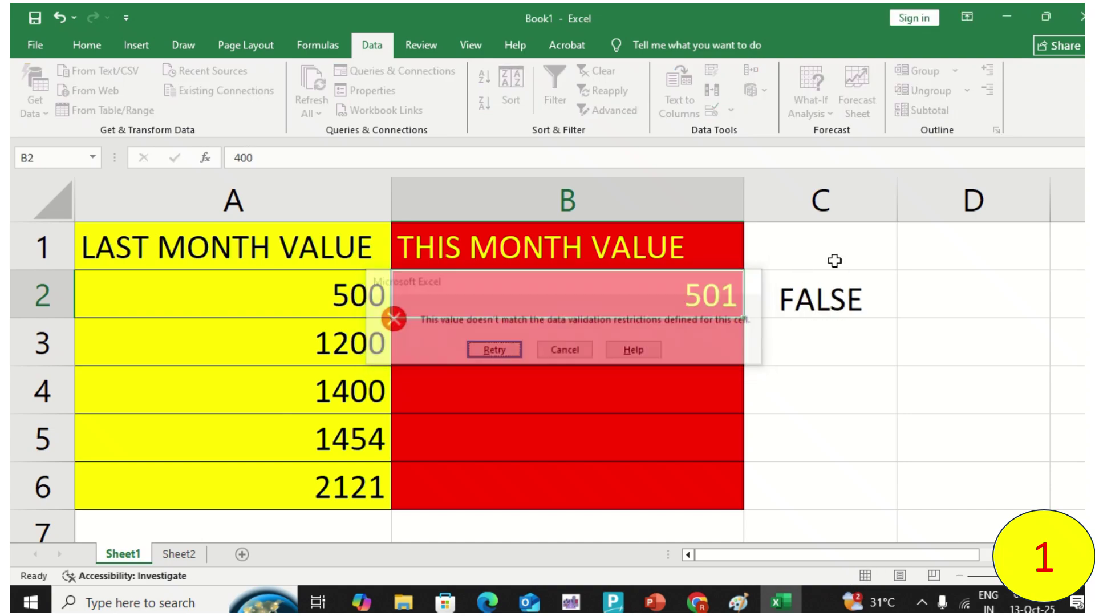
Enter 1400 in cell B3 and try the lower value 1300 in cell B4
key("Down")
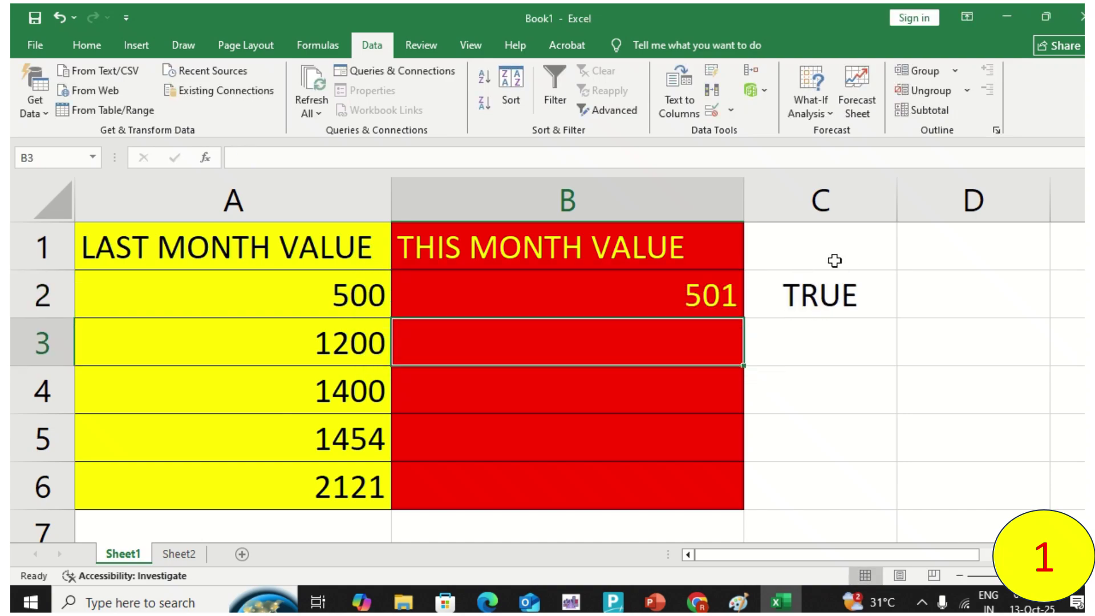
type("1400")
key("Return")
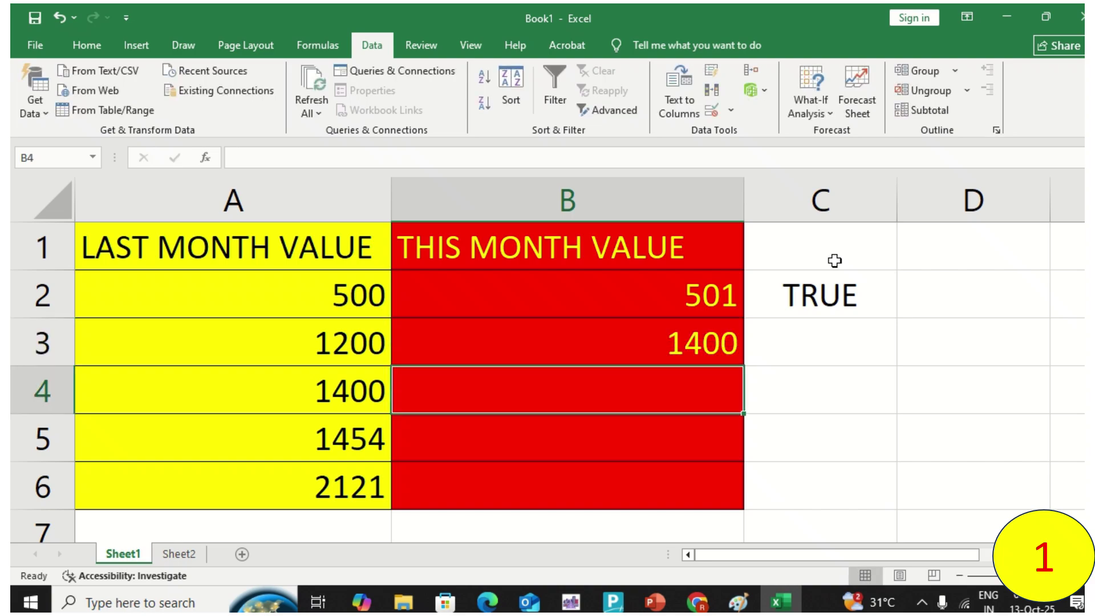
type("1300")
key("Return")
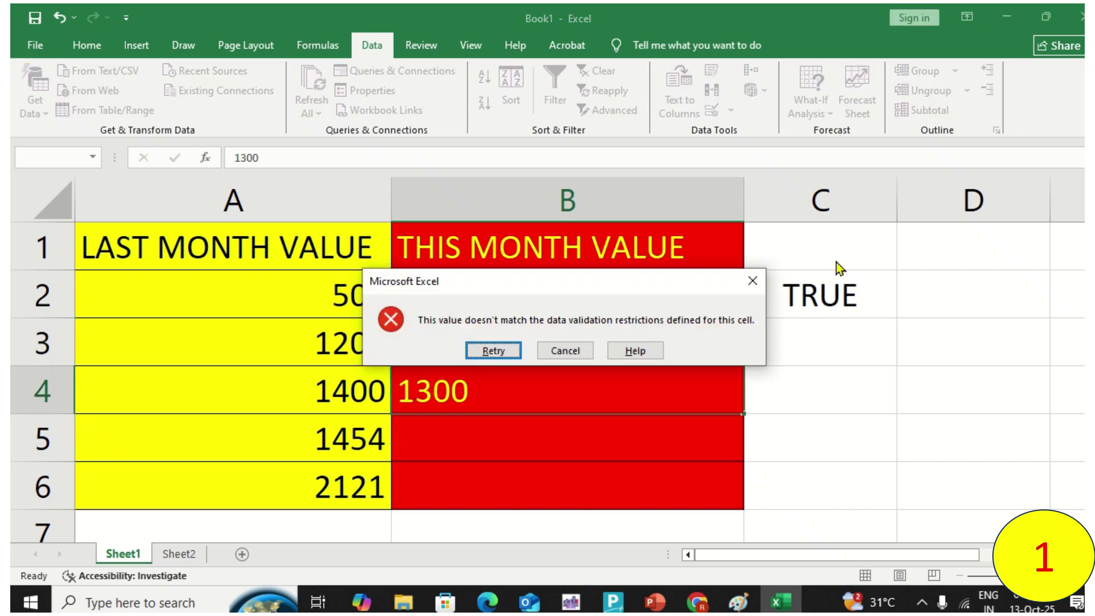
key("Escape")
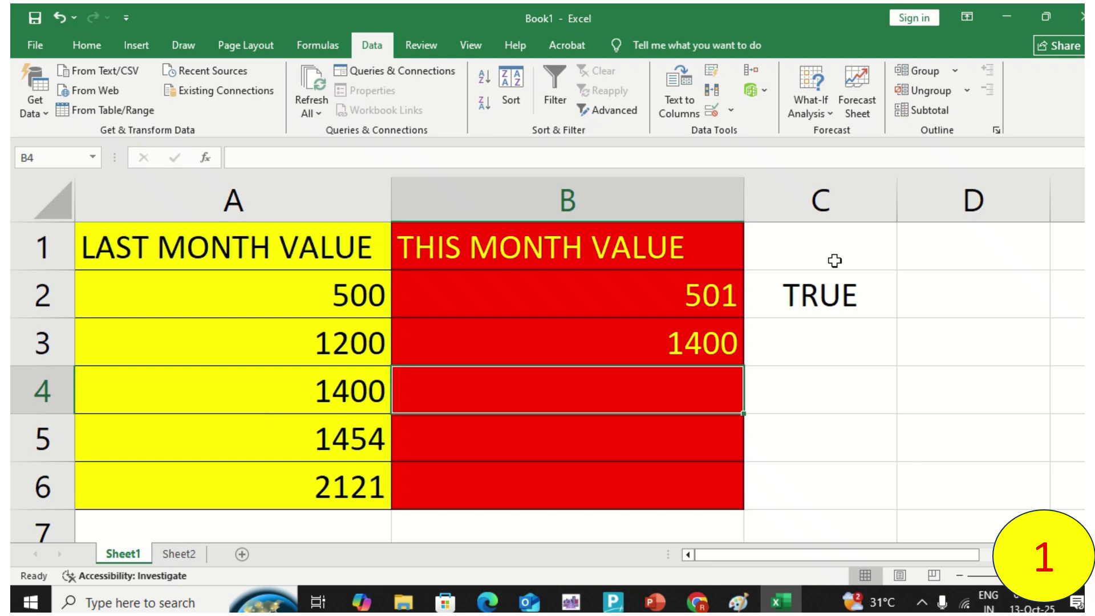
Enter 1500 in cell B4 and try the value 1 in cell B5, cancelling that entry
key("Down")
key("Up")
type("1500")
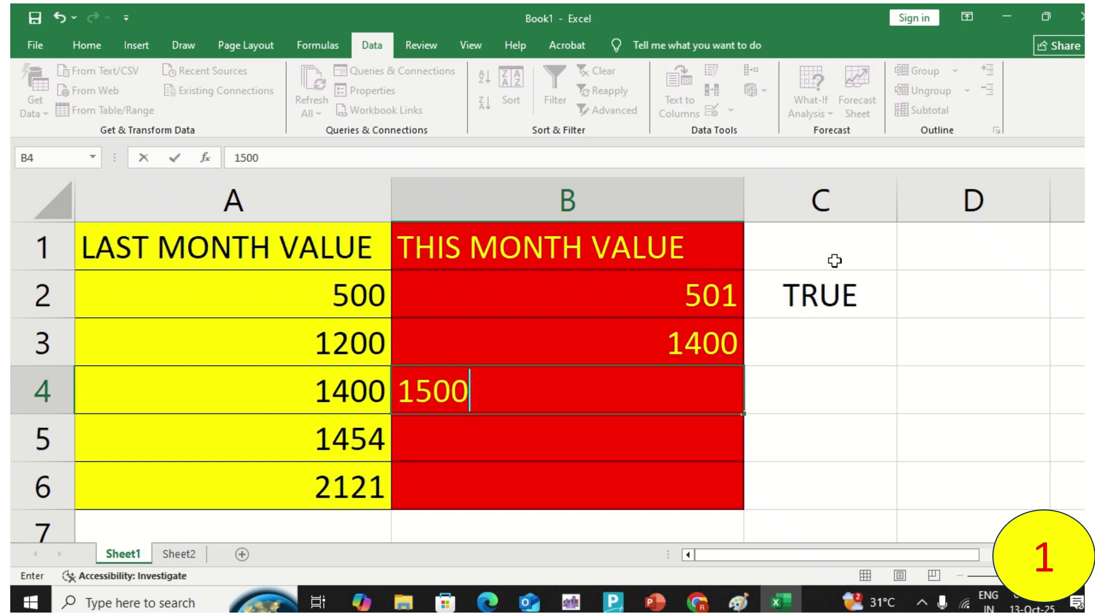
key("Return")
type("1")
key("Return")
key("Escape")
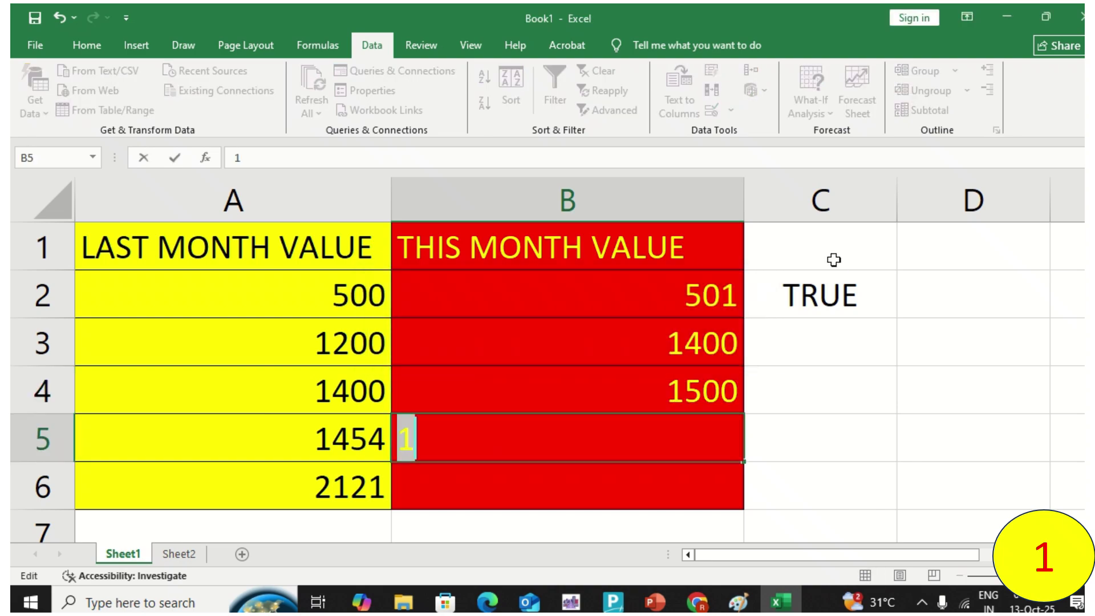
key("Down")
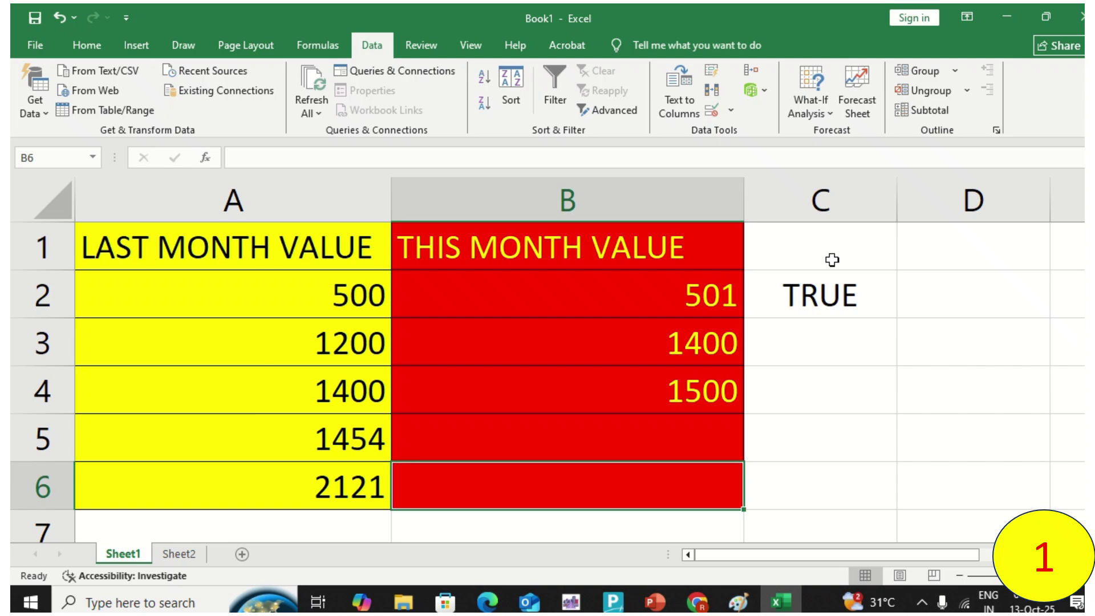
key("Up")
key("Up")
key("Up")
key("Up")
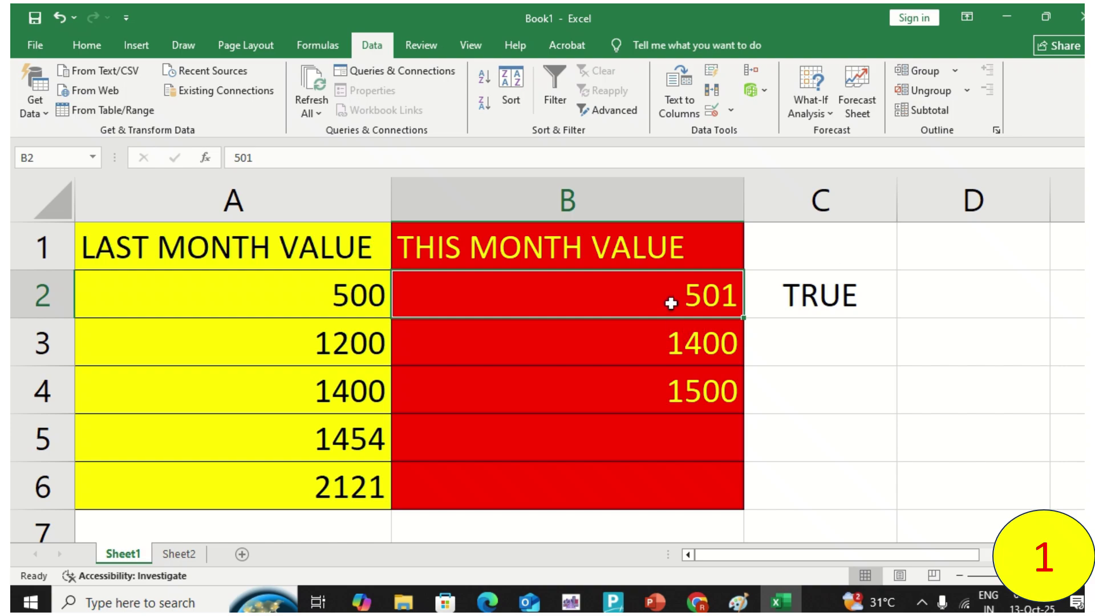
Switch to Sheet2 and review the project start dates in cells A2:A6
left_click(170, 559)
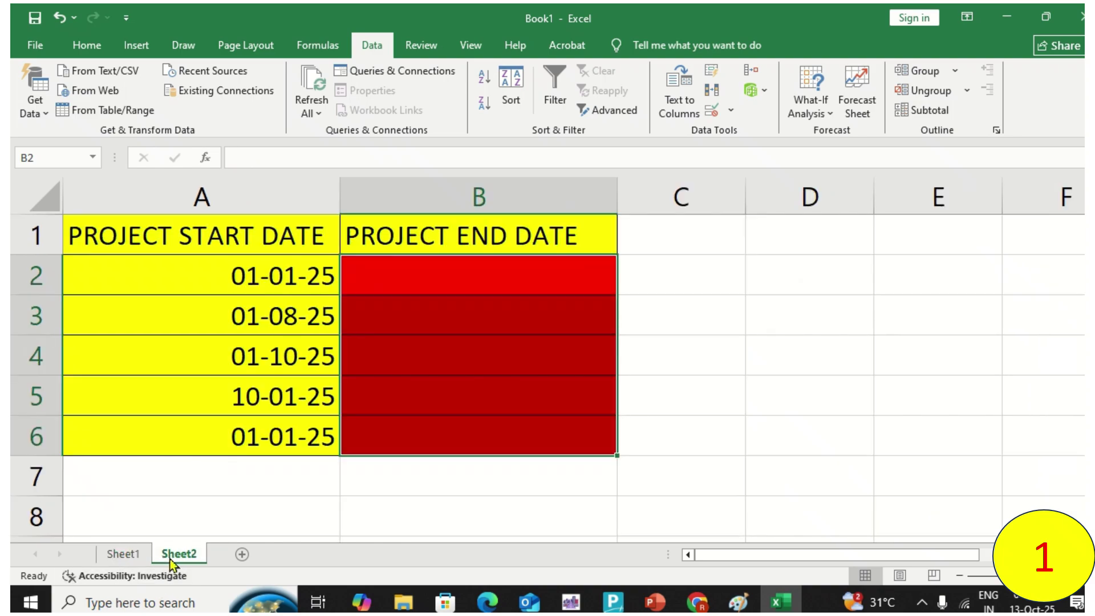
scroll(279, 339, "up", 2)
left_click(378, 276)
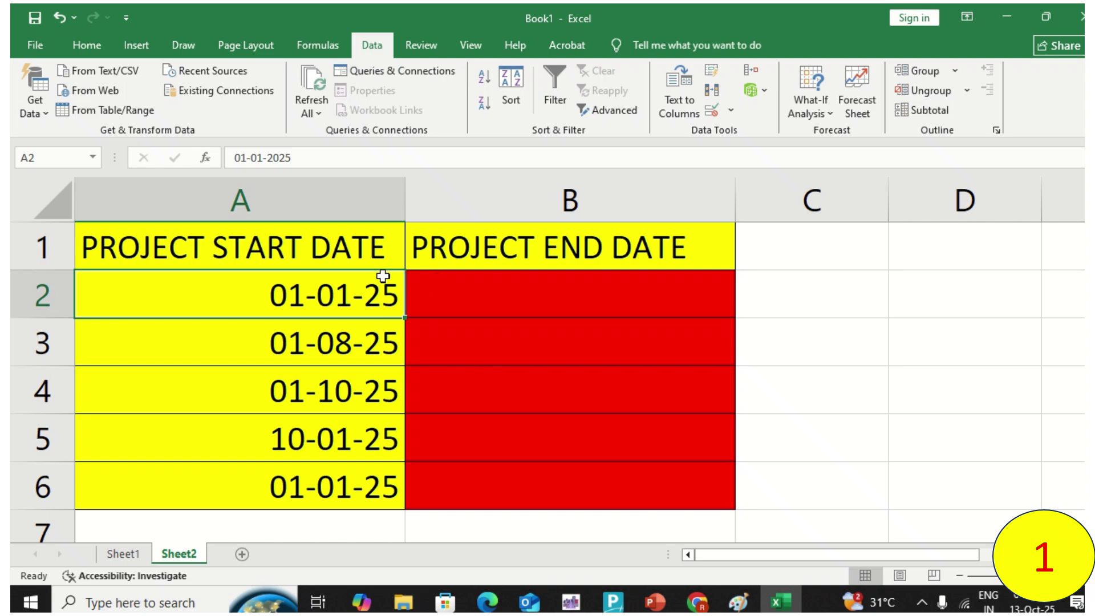
mouse_move(354, 298)
left_mouse_down()
mouse_move(354, 482)
mouse_move(339, 473)
left_mouse_up()
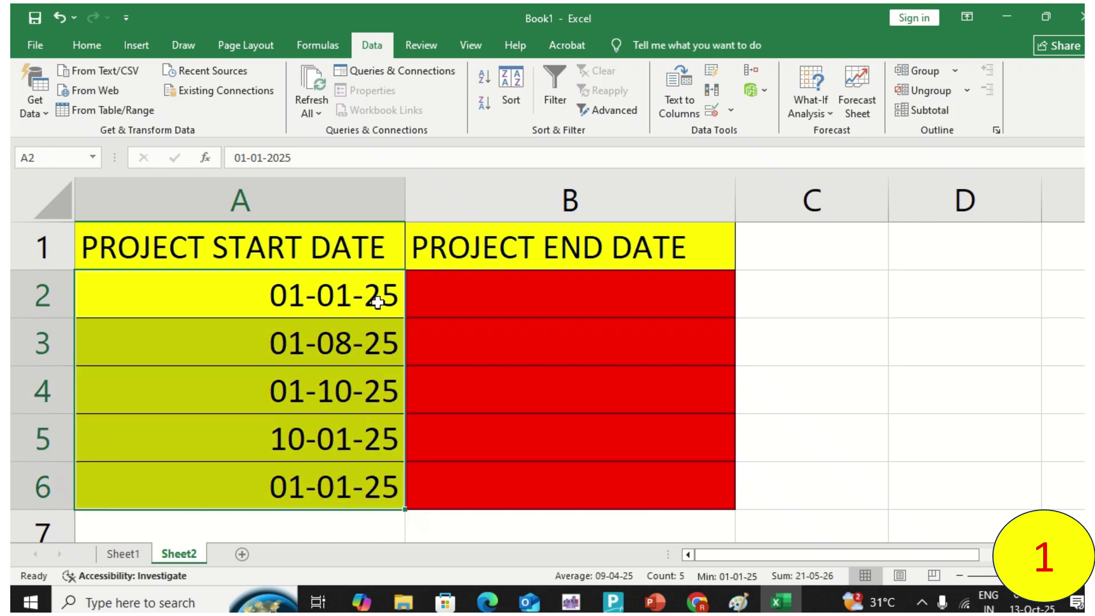
left_click(357, 346)
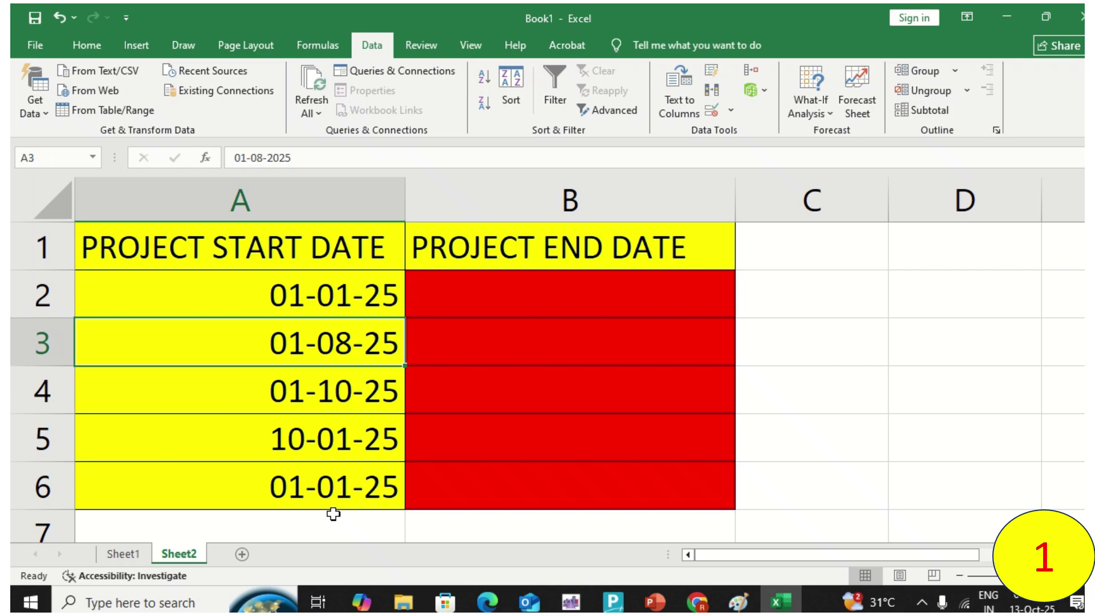
Enter 01-10-2025 as a trial project end date in cell B2
left_click(474, 304)
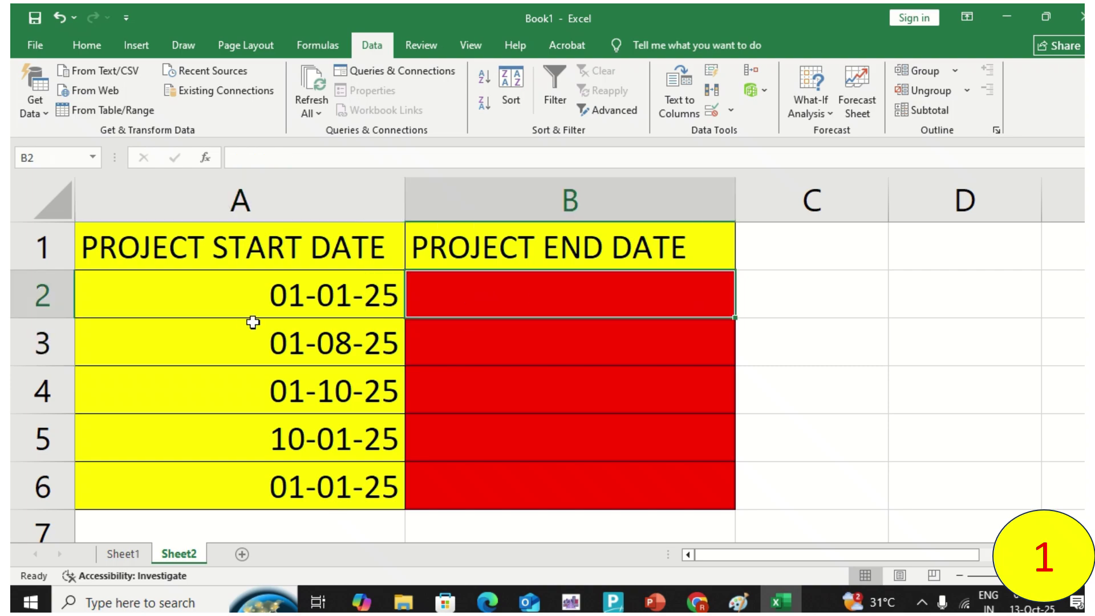
type("01-10-22")
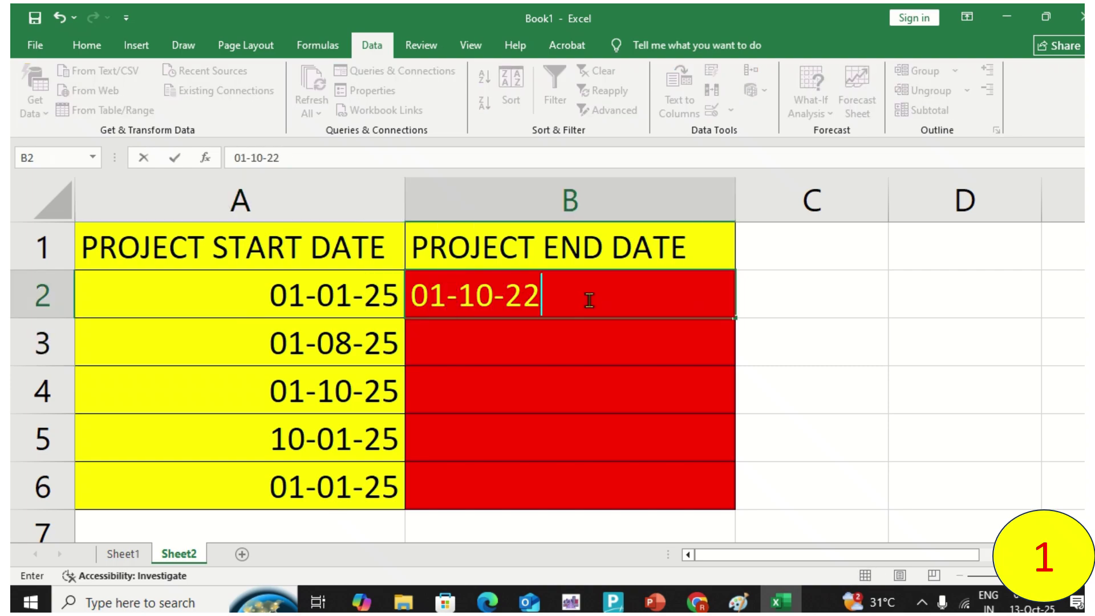
key("BackSpace")
type("025")
key("ctrl+Return")
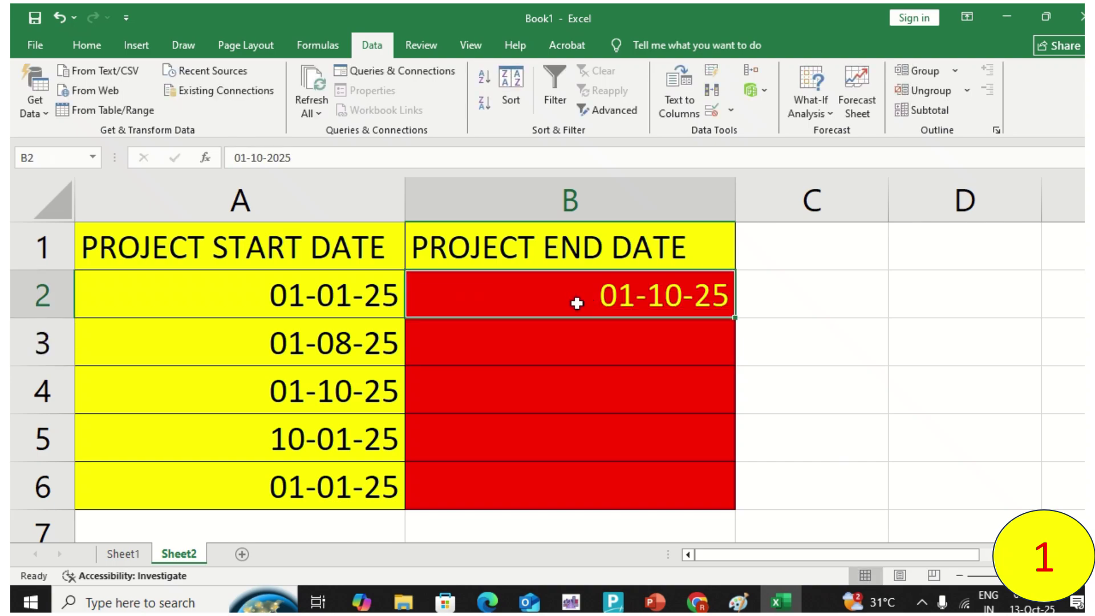
Replace the trial end date in cell B2 with 01-01-2024 and clear the cell
key("F2")
key("BackSpace")
key("BackSpace")
key("BackSpace")
key("BackSpace")
key("BackSpace")
key("BackSpace")
key("BackSpace")
key("BackSpace")
key("BackSpace")
key("BackSpace")
type("01-01-2024")
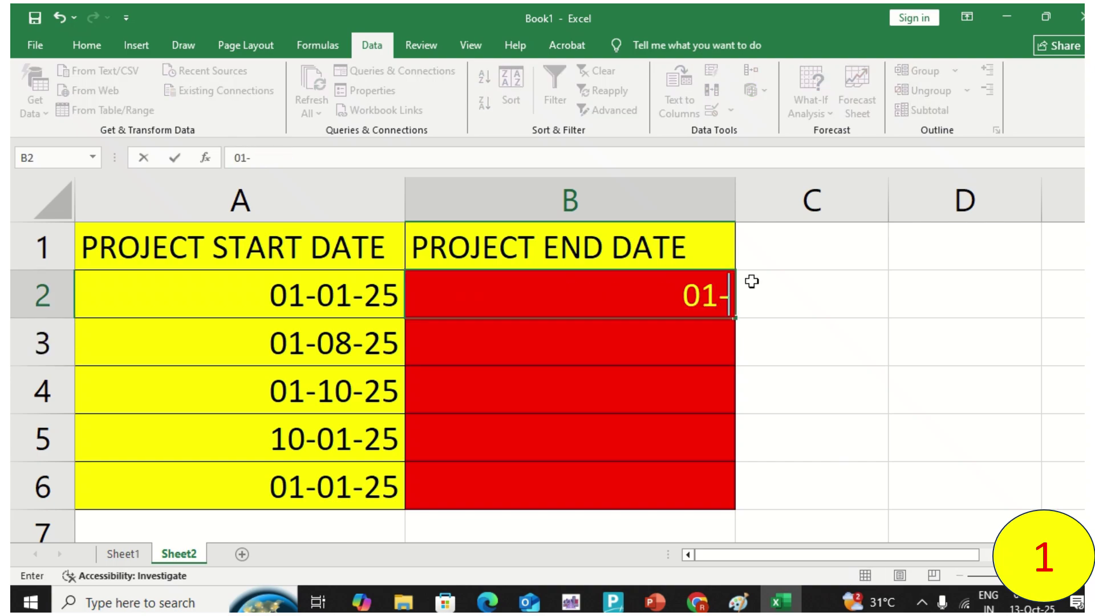
key("ctrl+Return")
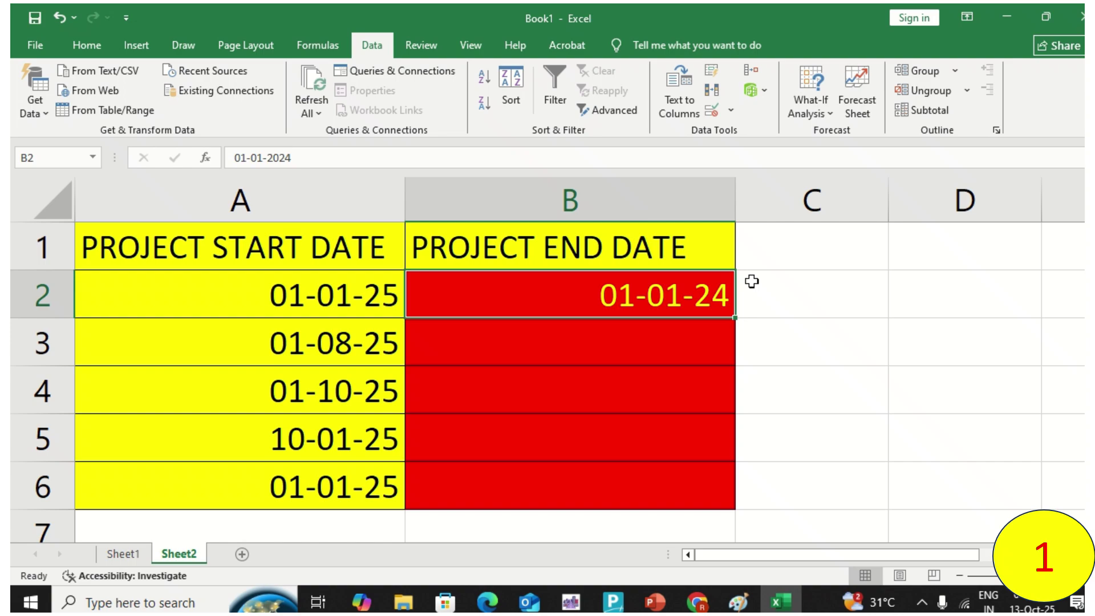
key("Delete")
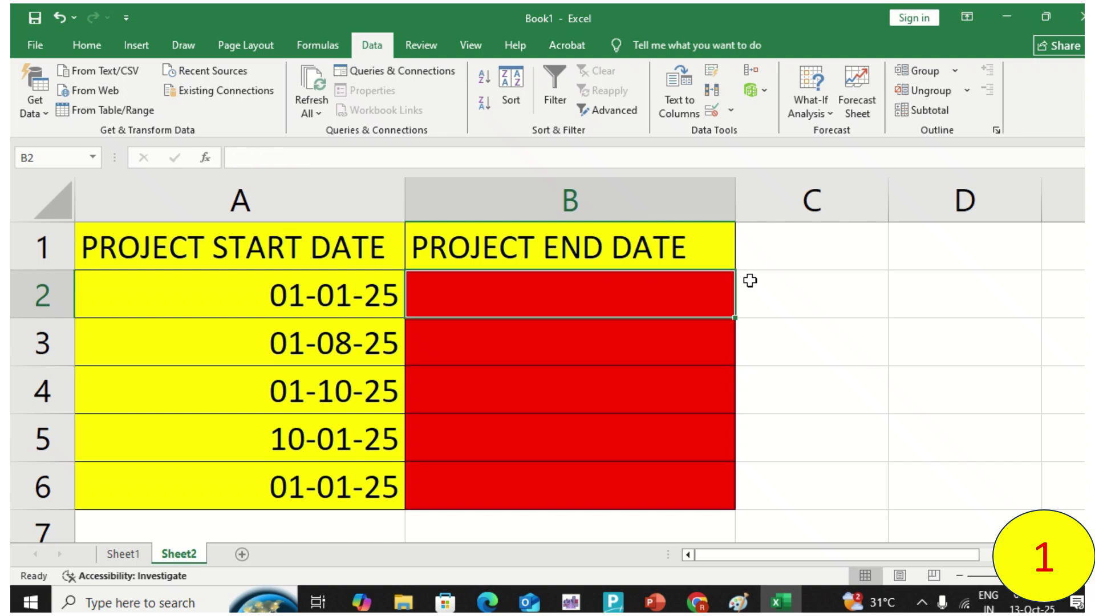
Apply a custom data validation rule with the formula =B2>A2 to the project end date cells B2:B6
left_click_drag(577, 291, 571, 495)
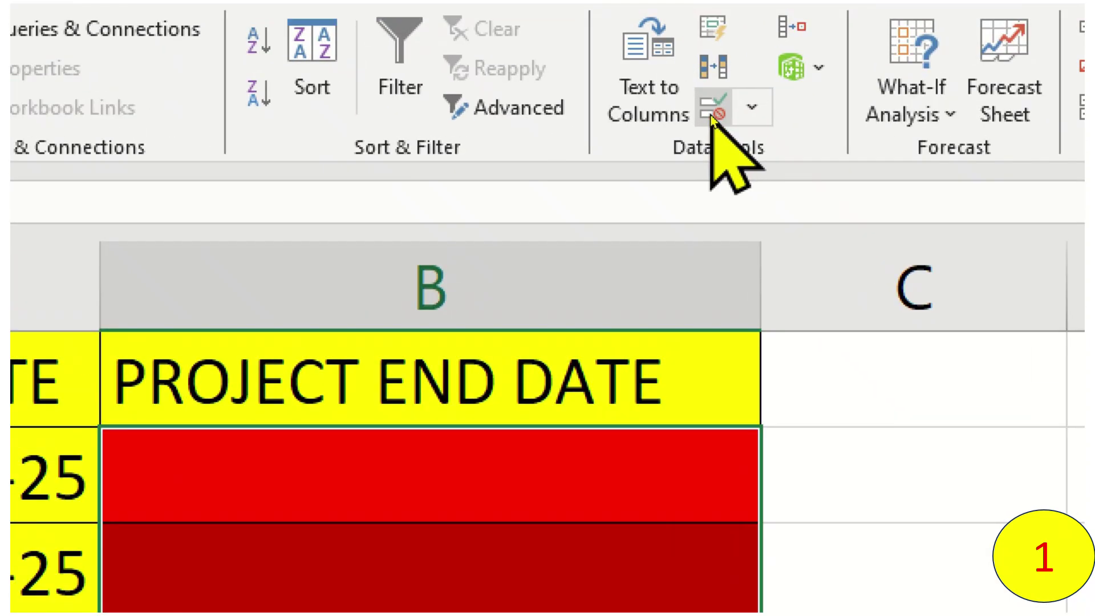
left_click(710, 116)
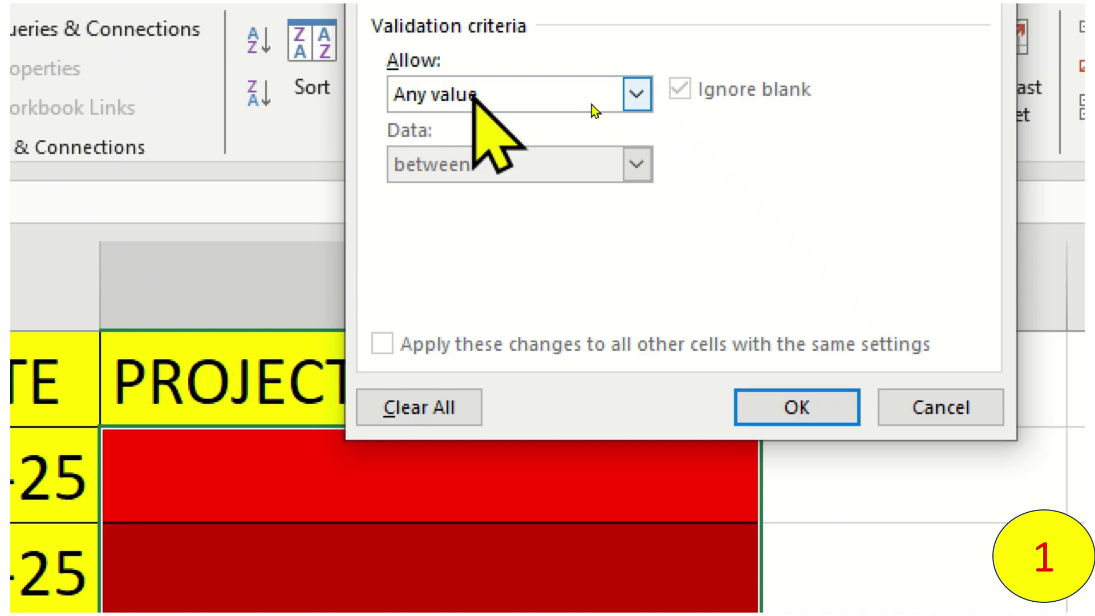
left_click(473, 96)
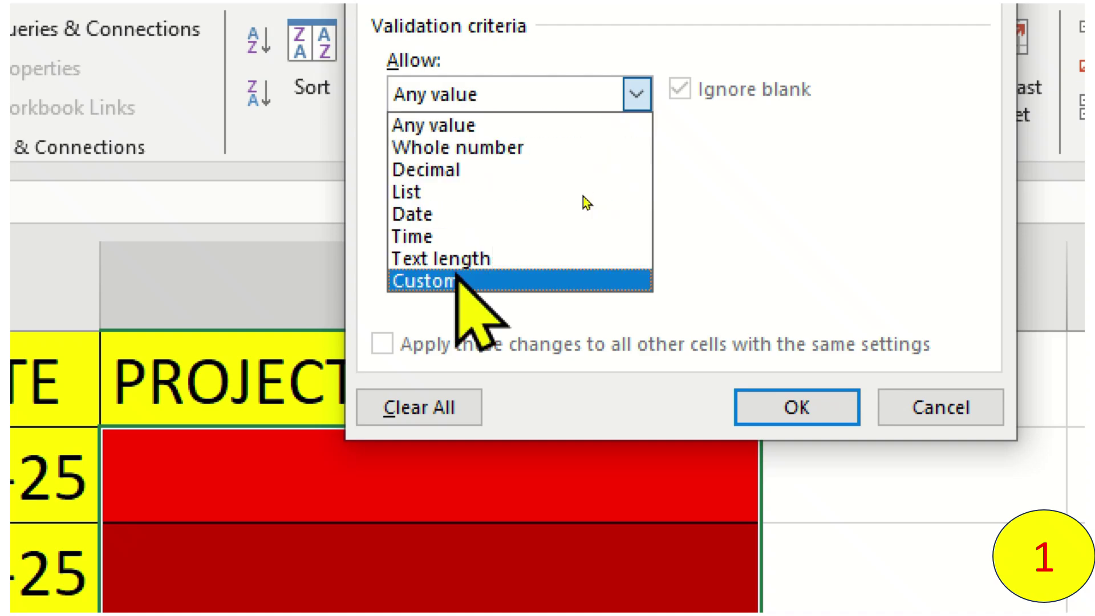
left_click(482, 283)
type("=")
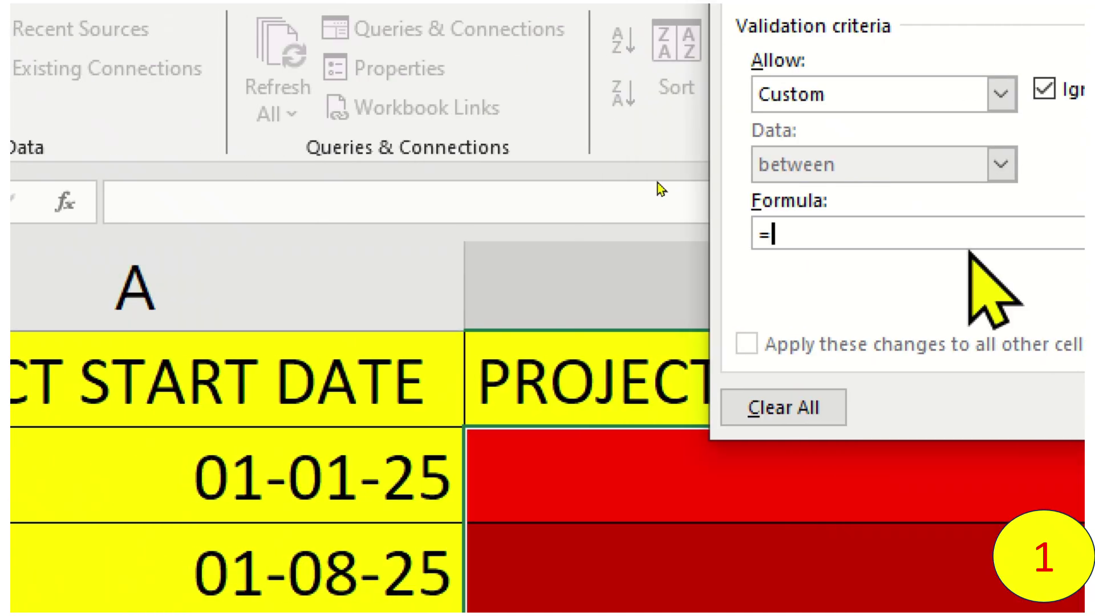
type("B2>A2")
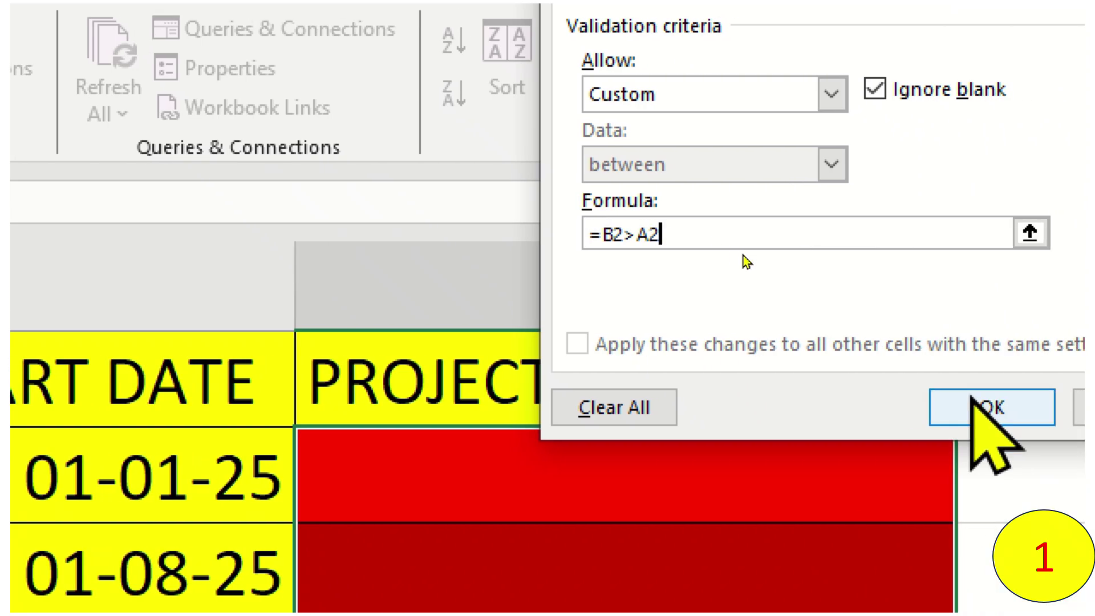
left_click(981, 400)
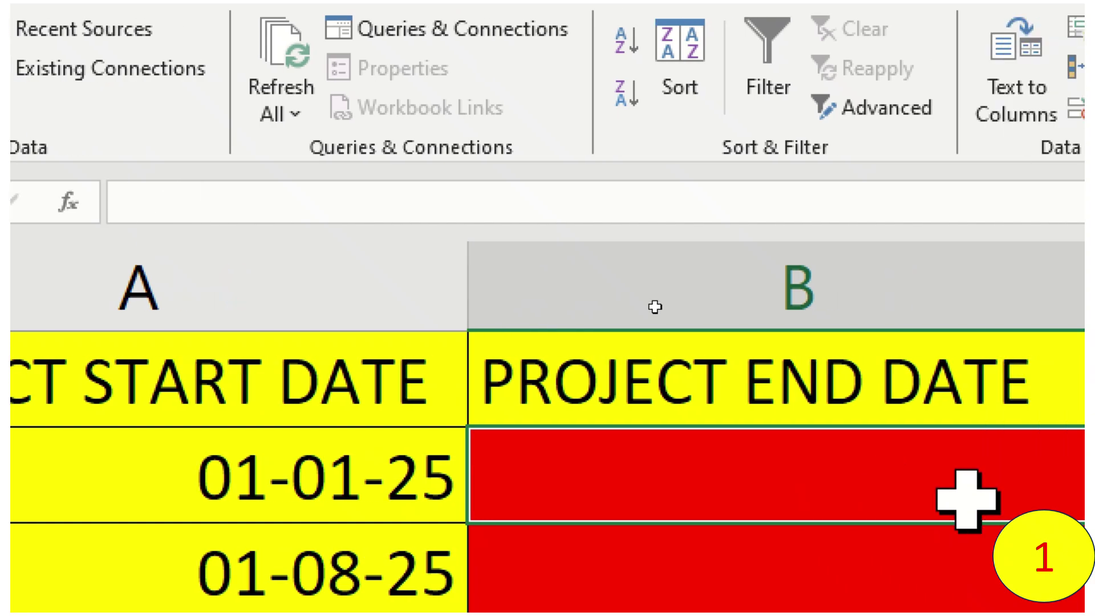
Enter 01-01-2026 as the project end date in cell B2 to test the validation rule
type("01-01-")
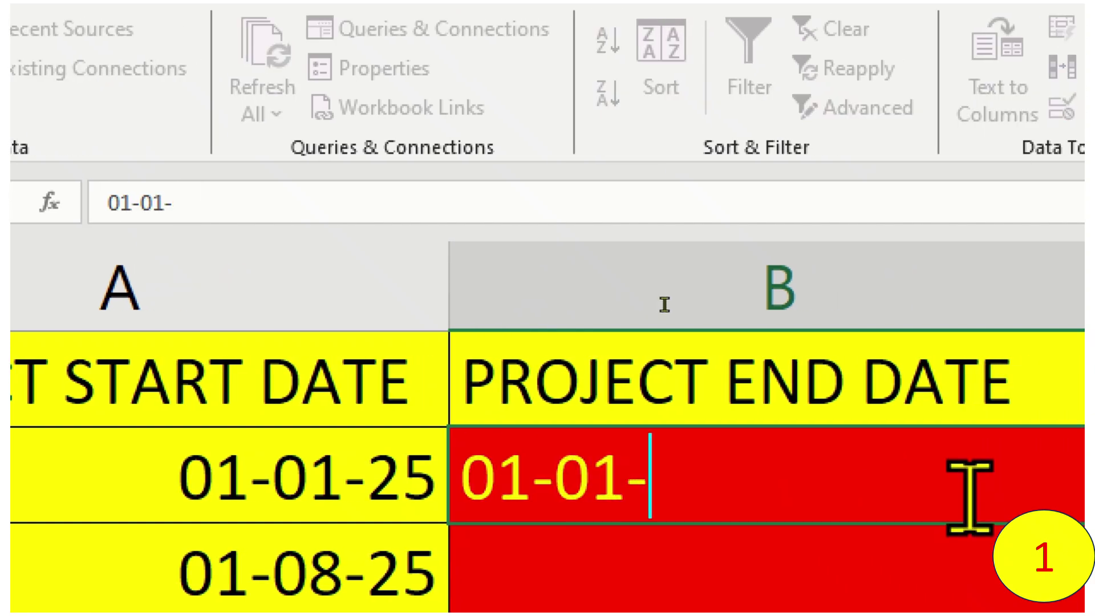
type("2026")
key("ctrl+Return")
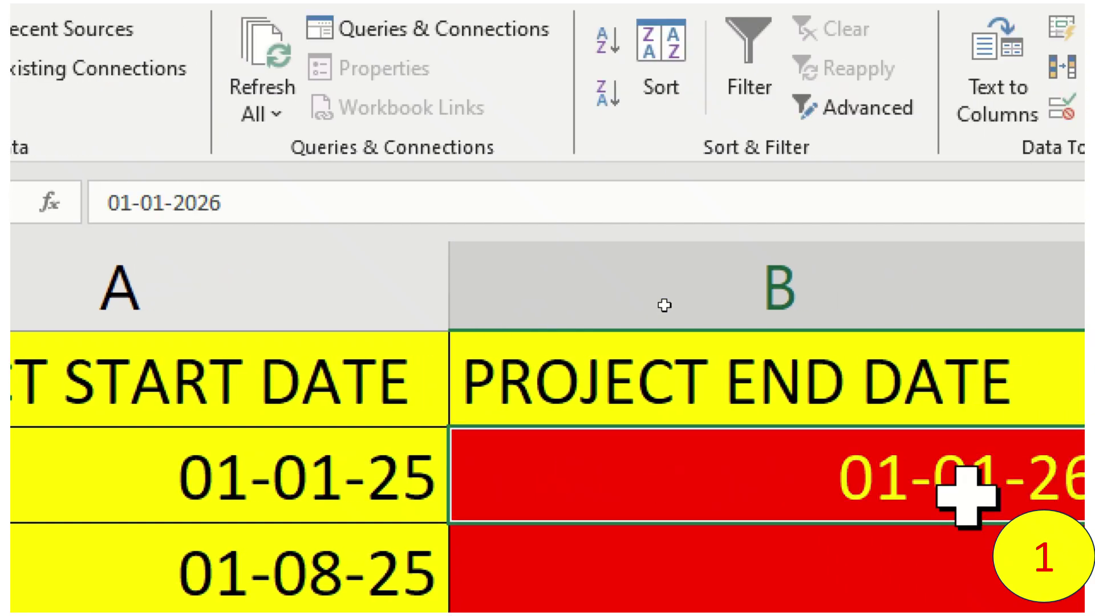
Try the end date 01-01-2024 in cell B2, cancel the entry and clear the cell
type("01-01-2024")
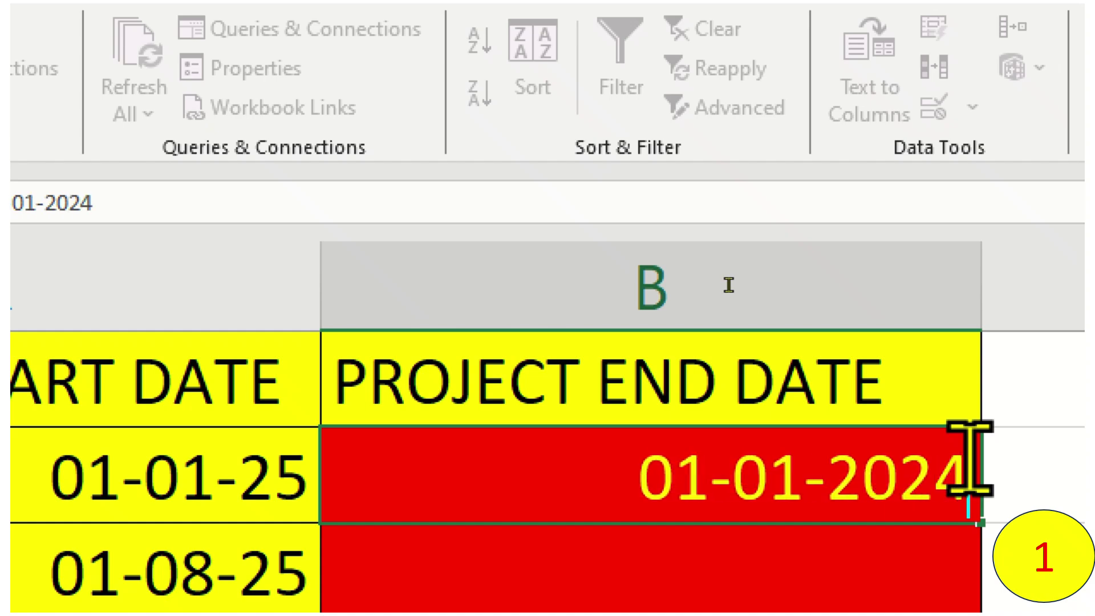
key("Return")
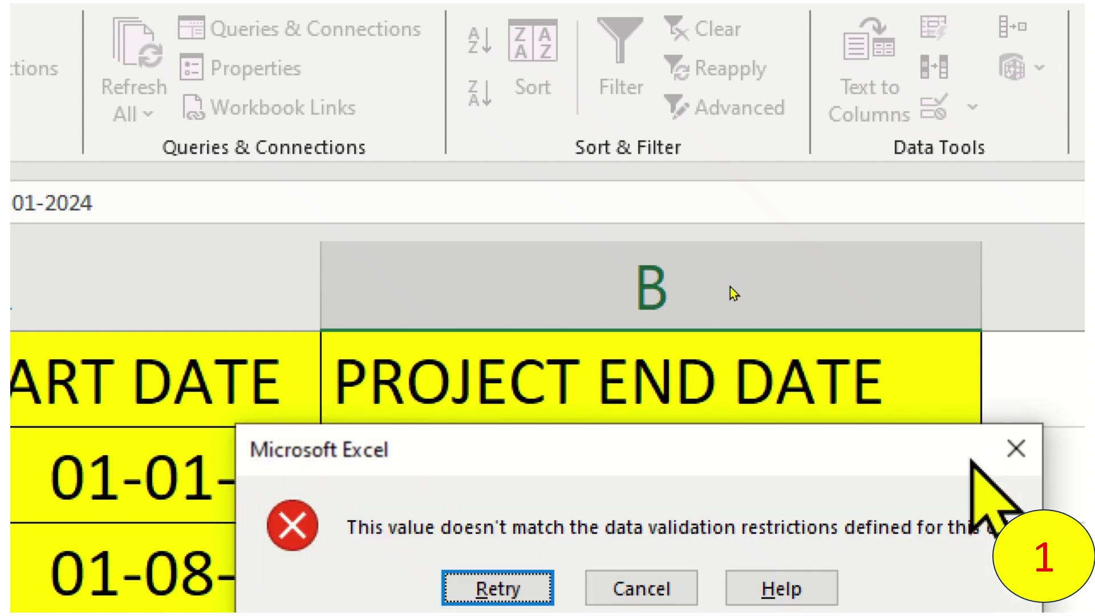
key("Escape")
key("Delete")
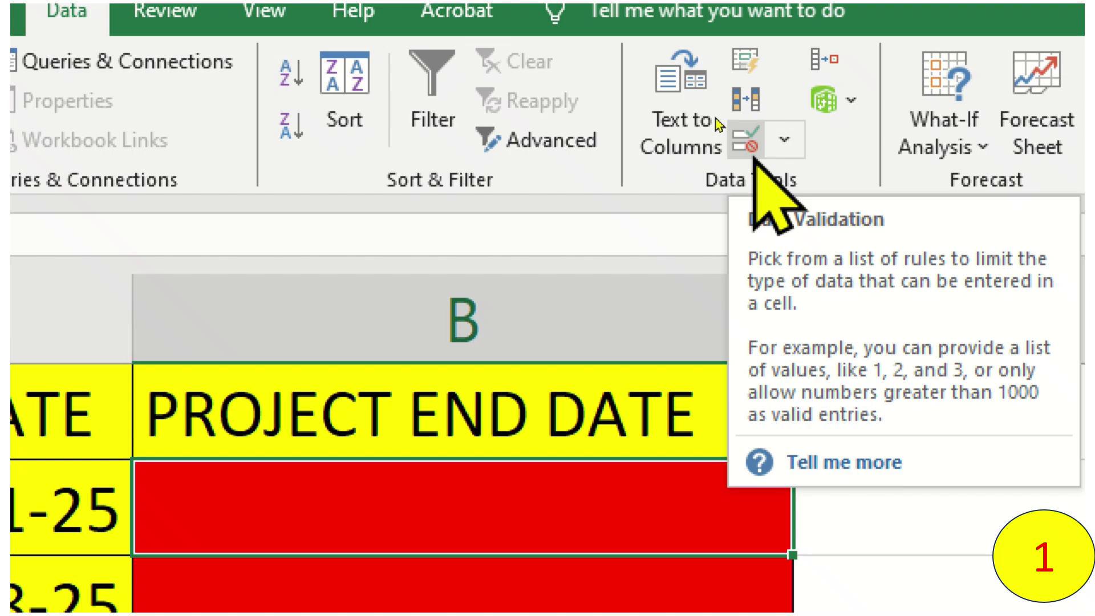
Reopen the data validation settings of cell B2 and review the custom formula
left_click(751, 150)
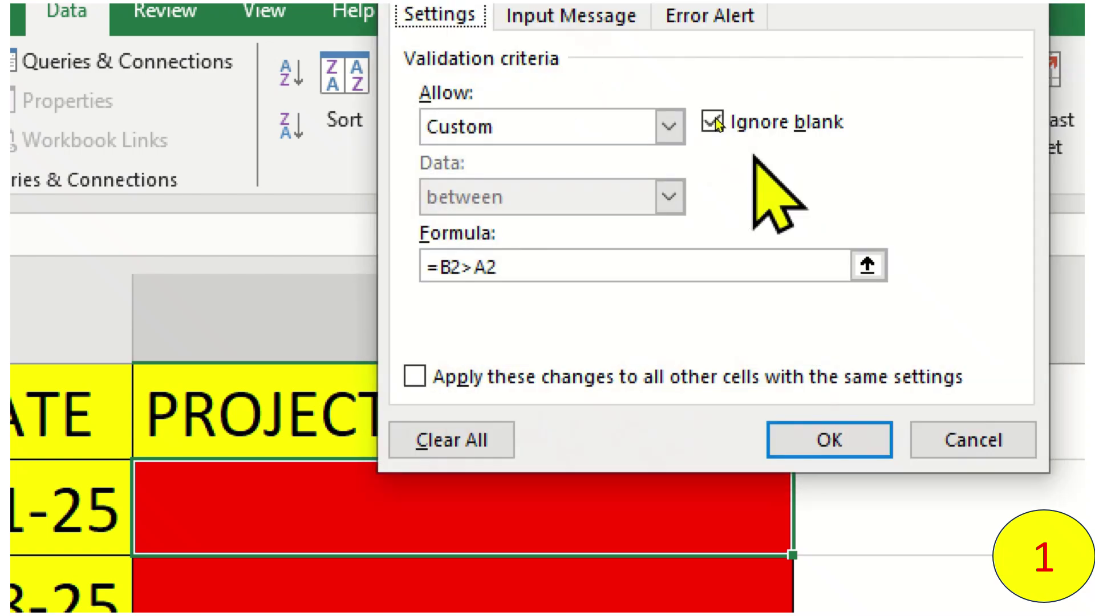
left_click(581, 273)
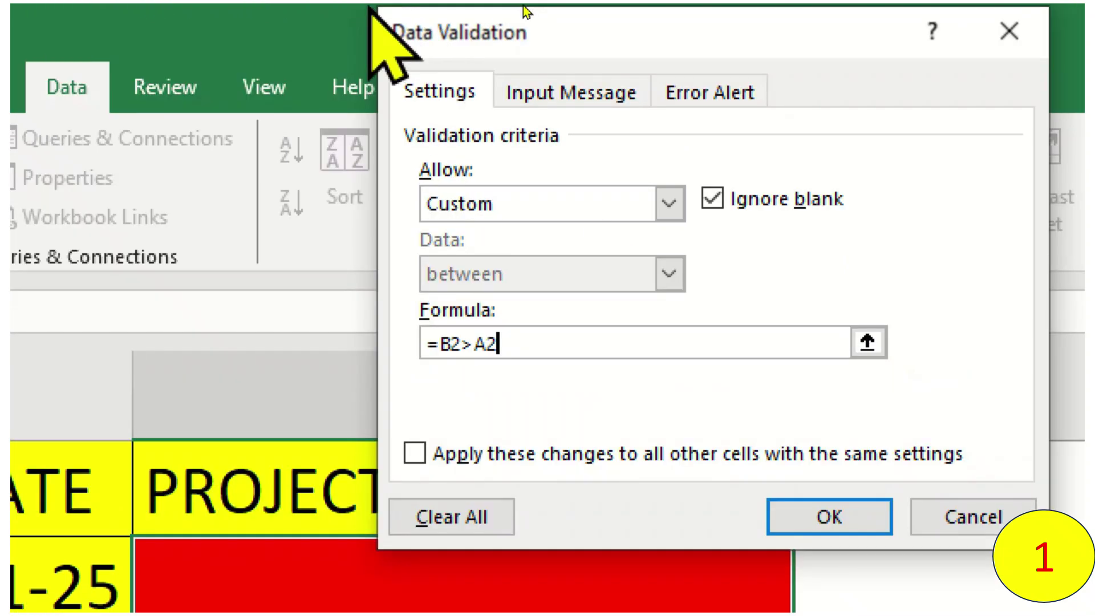
mouse_move(550, 19)
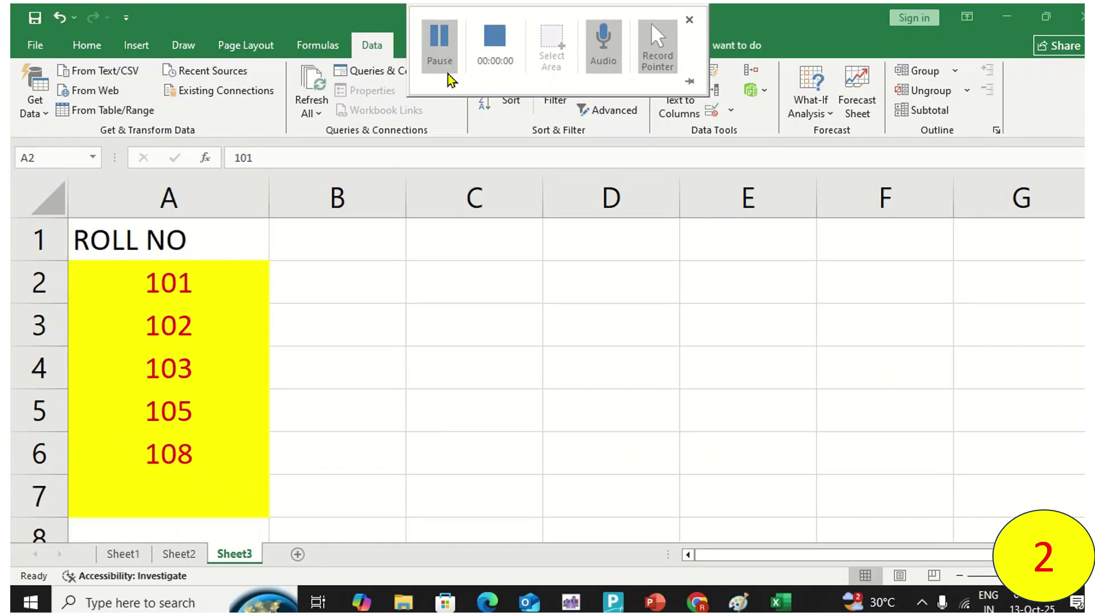
On Sheet3, go through the roll numbers, enter the duplicate 101 in cell A7 as a trial, and clear it
left_click(215, 292)
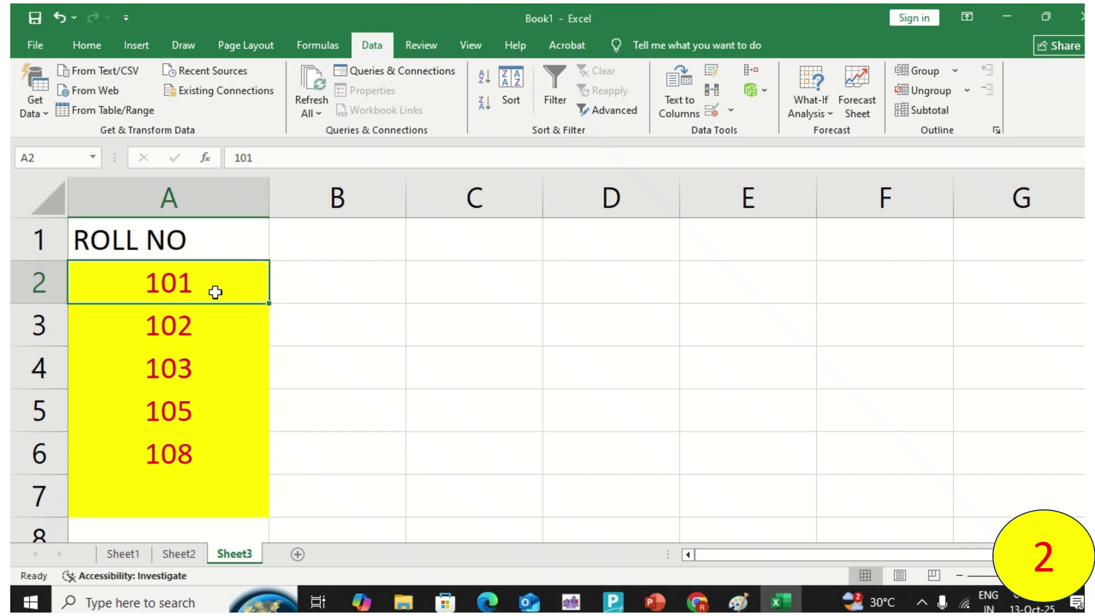
key("Down")
key("Down")
key("Down")
key("Down")
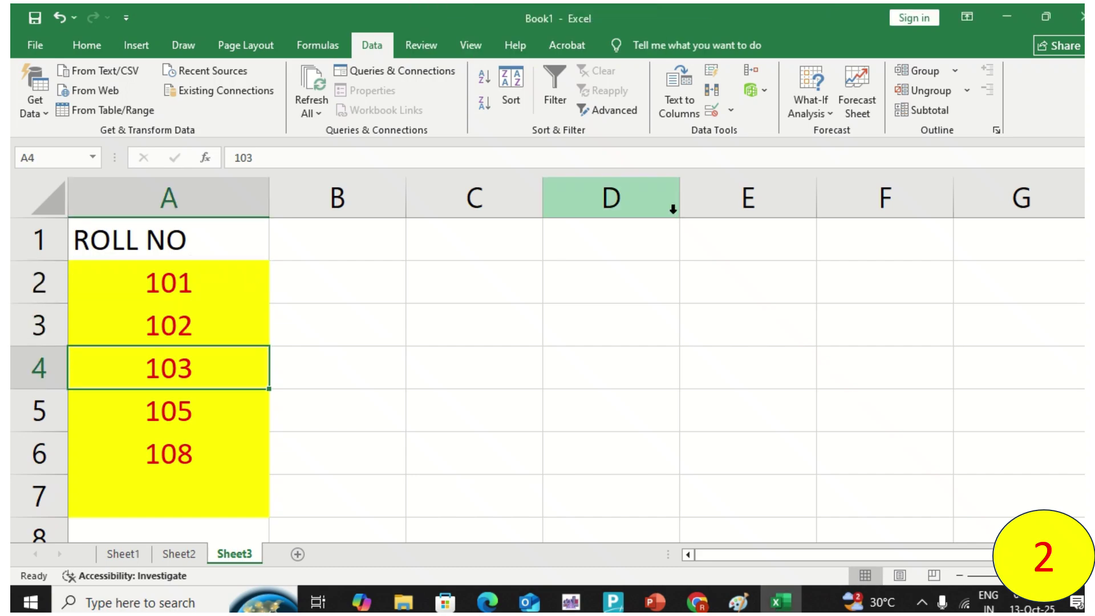
key("Down")
type("101")
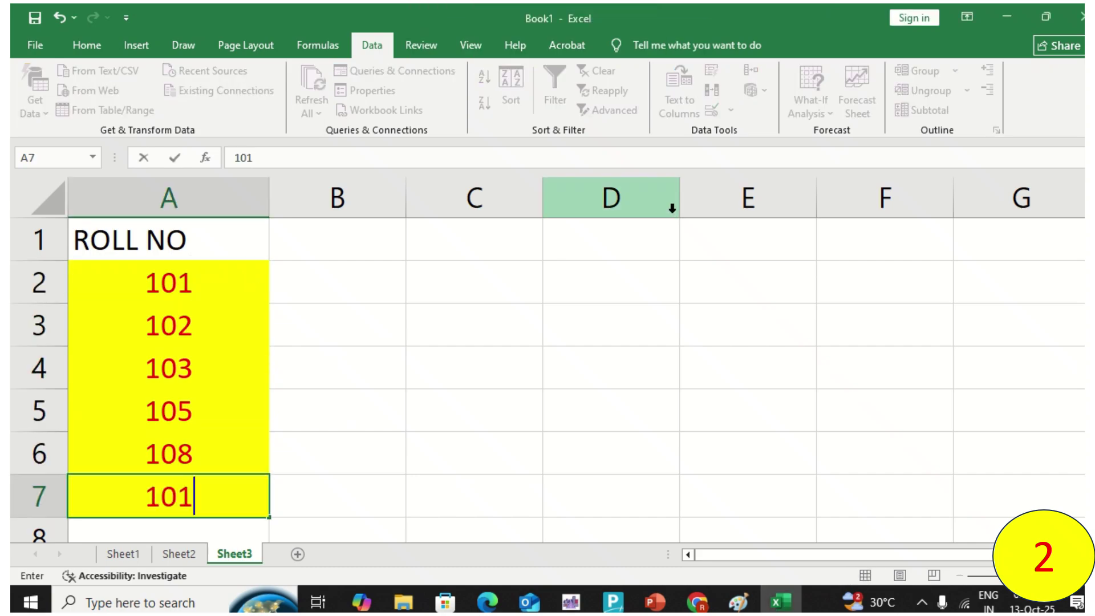
key("Return")
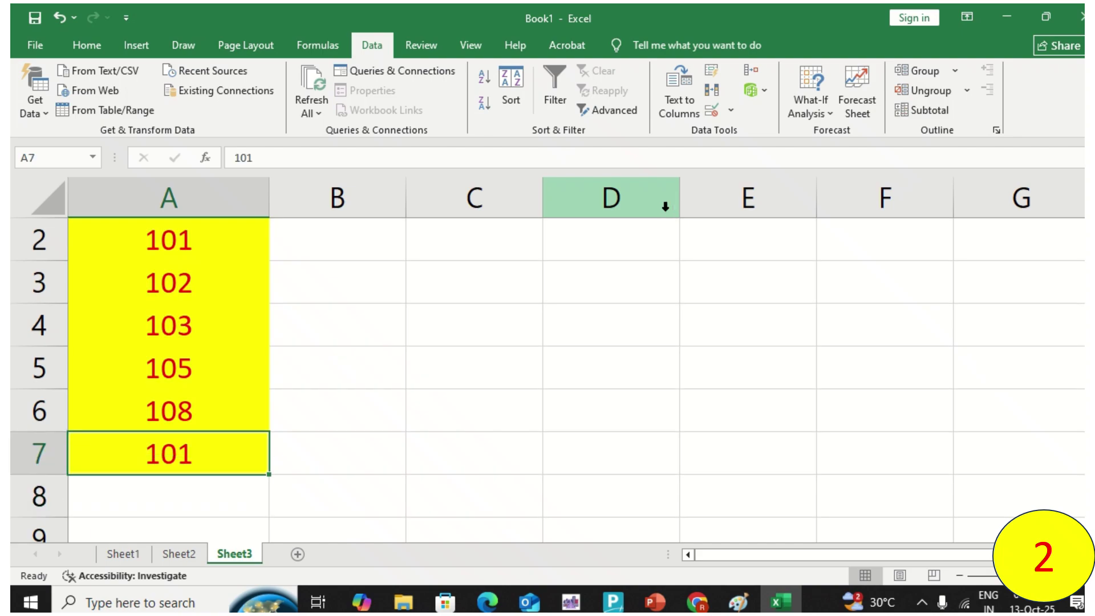
scroll(335, 388, "up", 1)
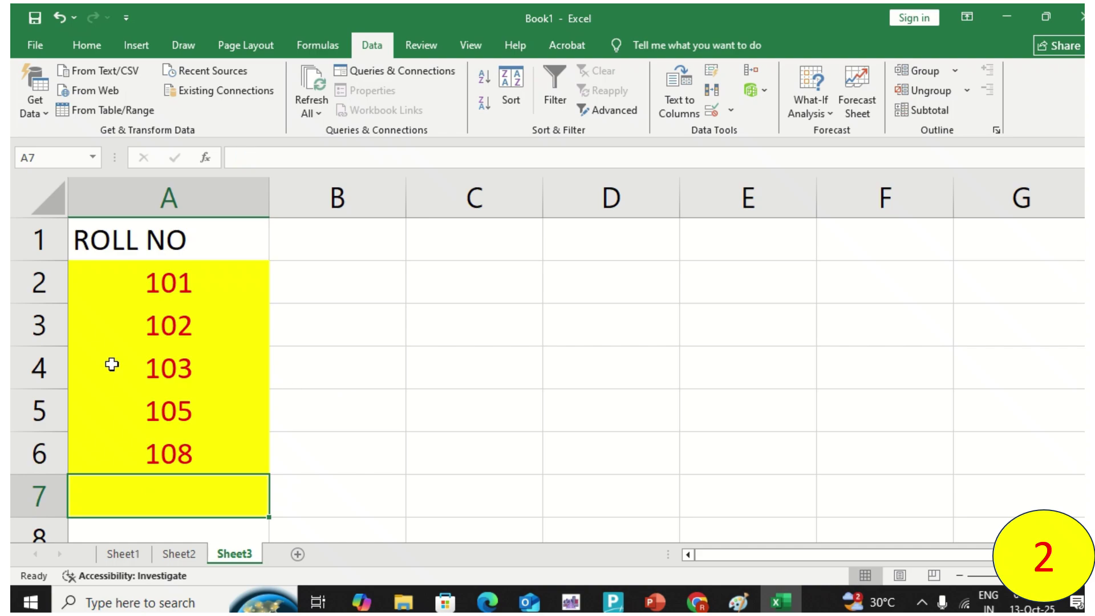
Select the roll number range A2:A10 and set its data validation to allow Custom criteria
left_click_drag(171, 285, 197, 508)
scroll(191, 441, "down", 1)
scroll(190, 426, "up", 2)
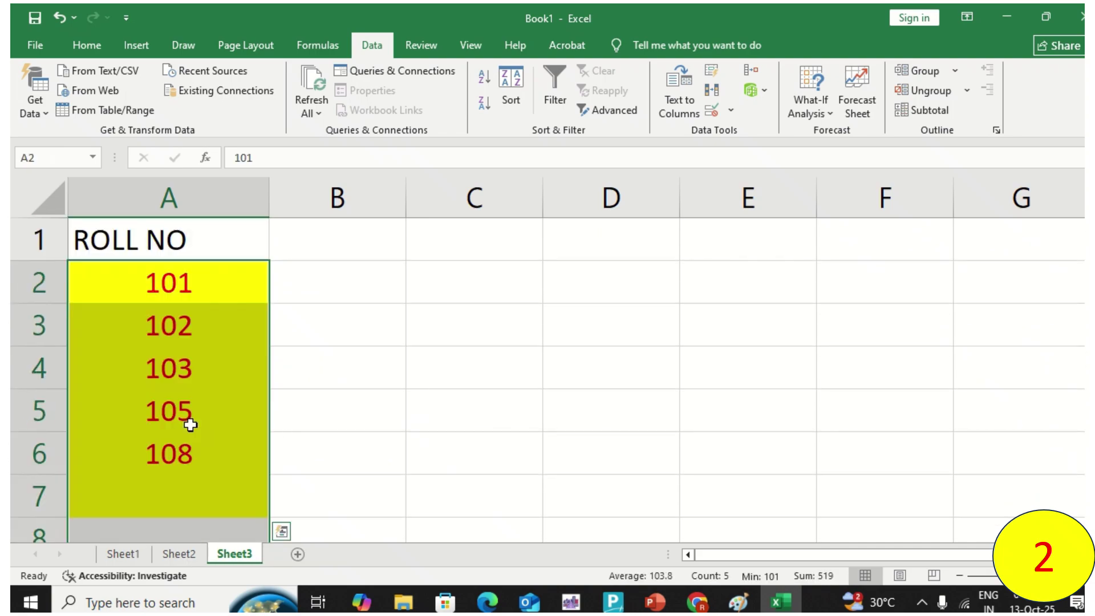
scroll(176, 300, "down", 2)
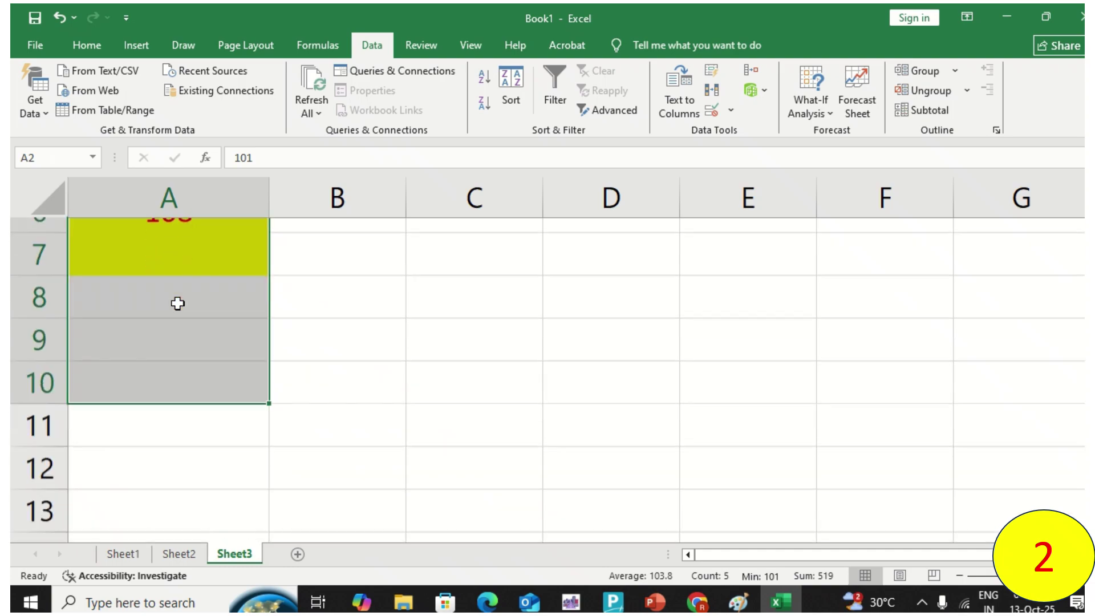
scroll(154, 371, "up", 2)
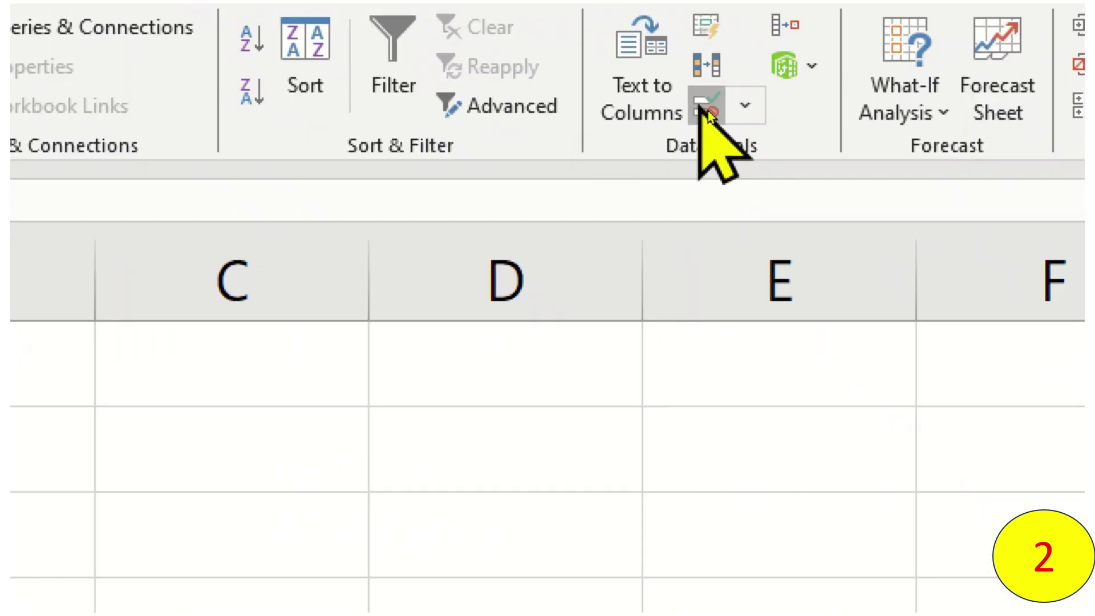
left_click(708, 112)
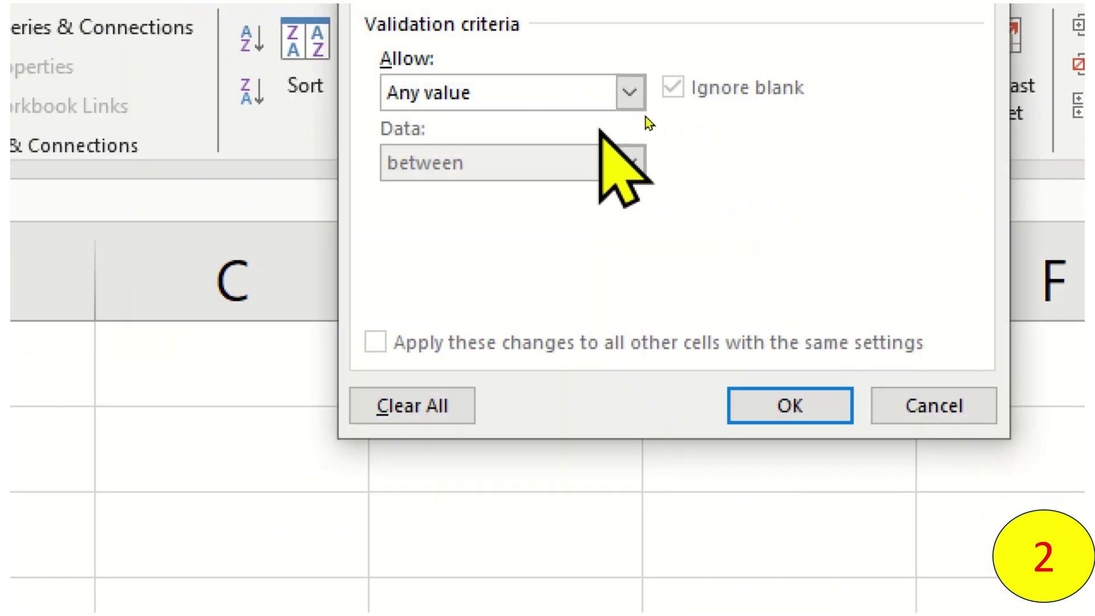
left_click(590, 103)
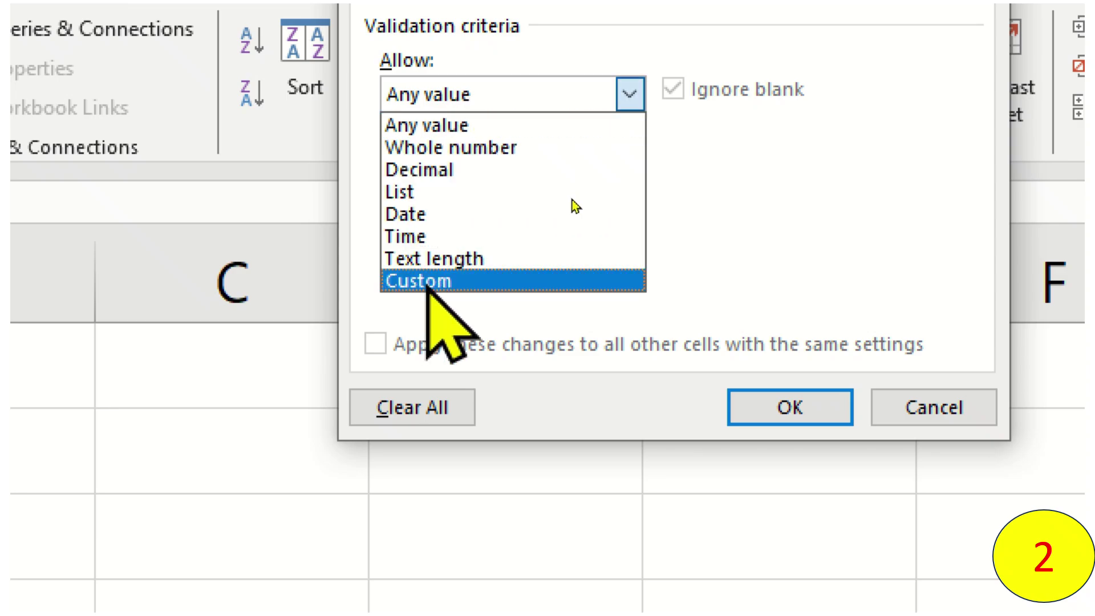
left_click(428, 281)
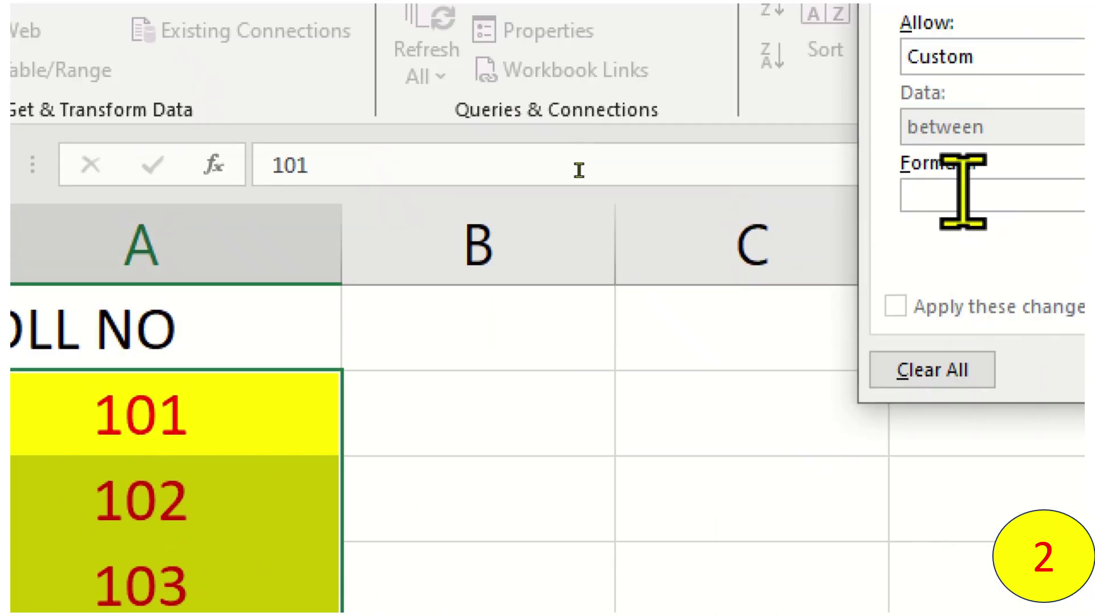
Enter the validation formula =COUNTIF(A2:A10,A2)=1, picking the range A2:A10 from the sheet
type("UNTIF(")
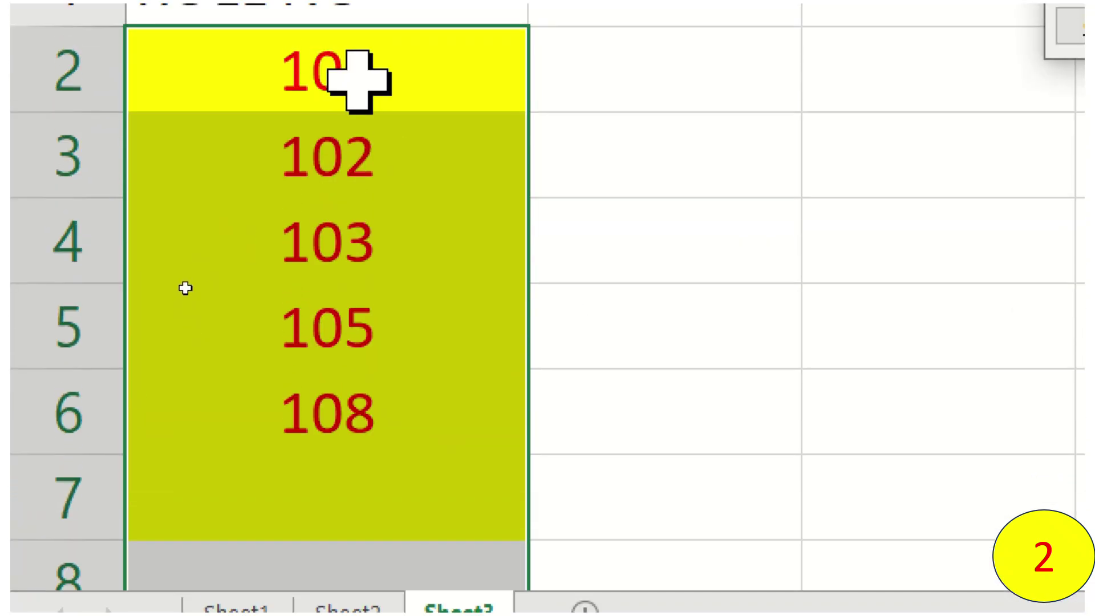
left_click_drag(360, 83, 338, 542)
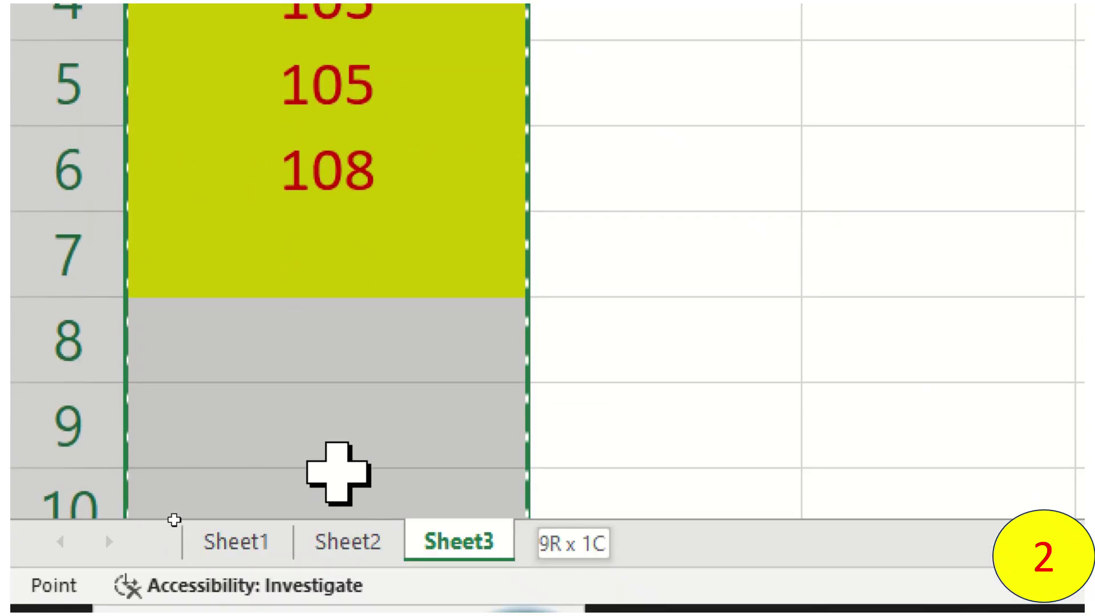
left_click_drag(337, 473, 350, 416)
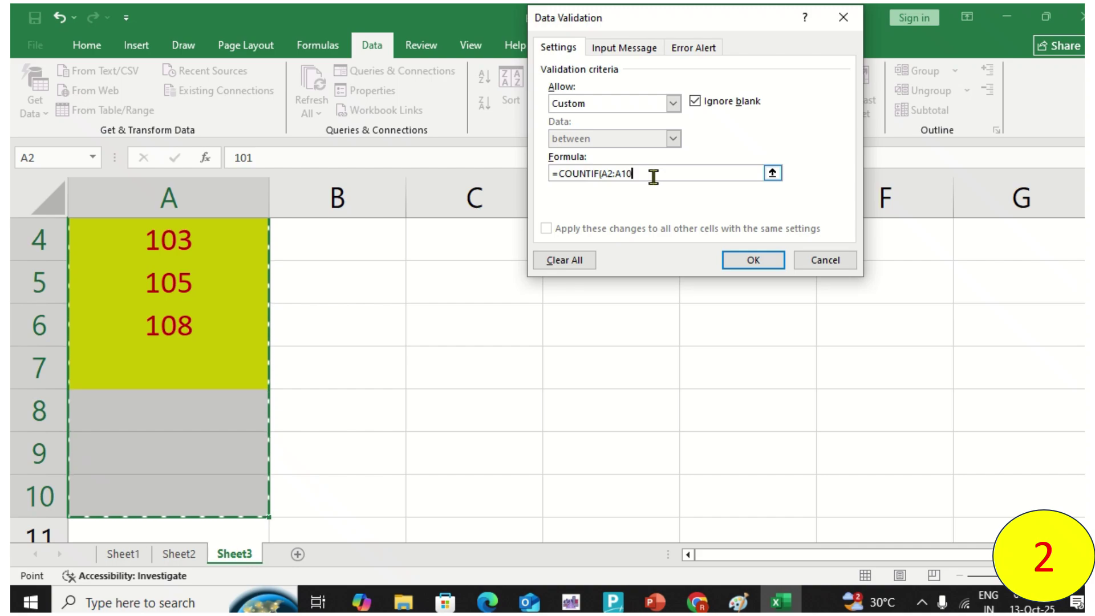
type(",")
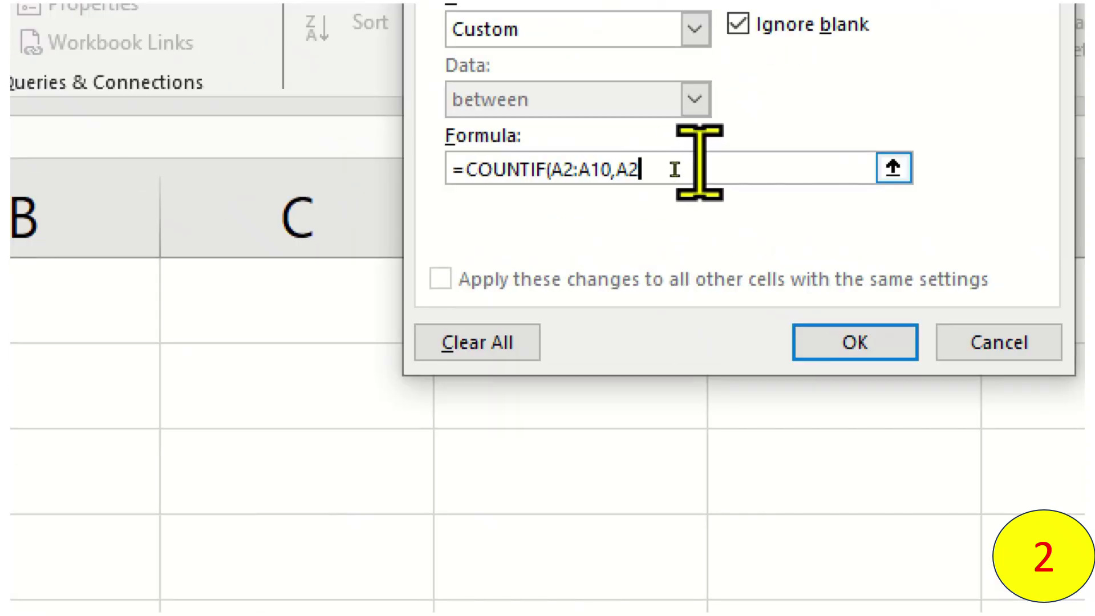
type(")")
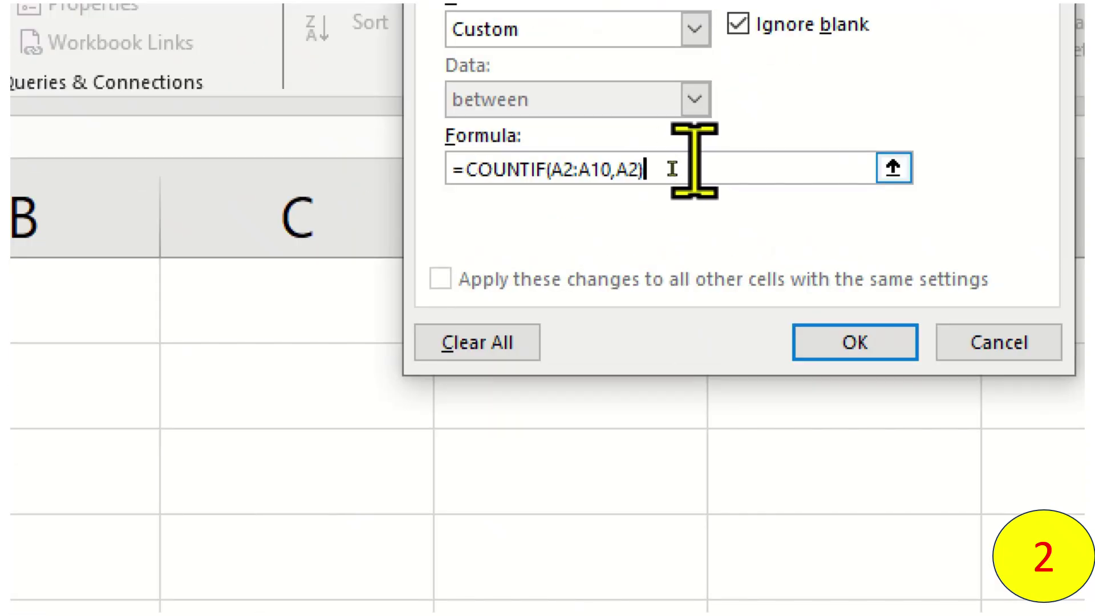
type("=1")
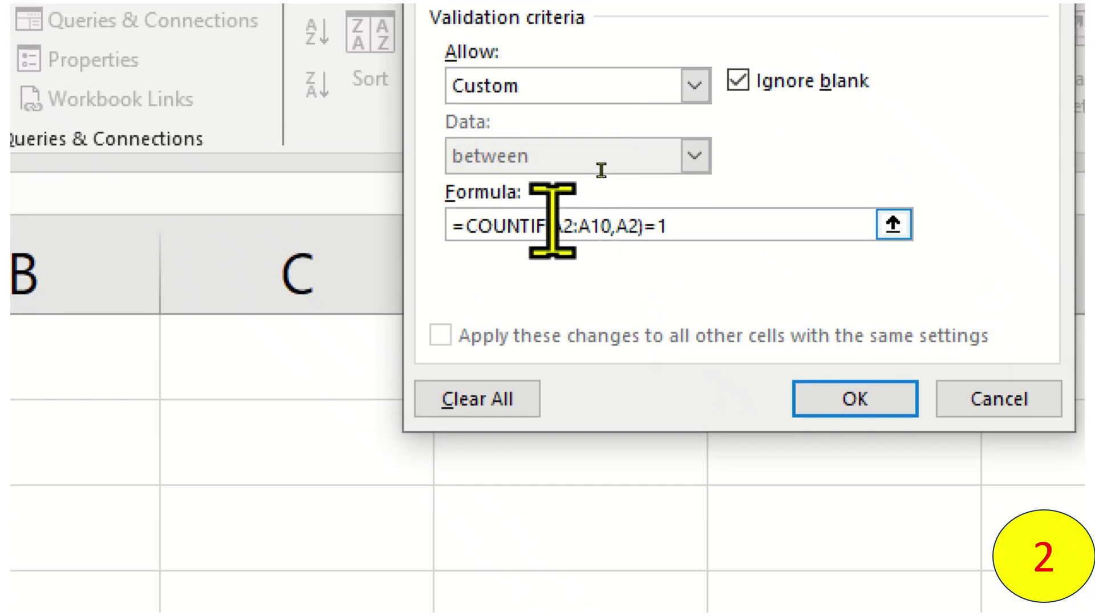
Make the validation formula's range absolute as =COUNTIF($A$2:$A$10,A2)=1 and apply the rule
left_click(552, 226)
type("$")
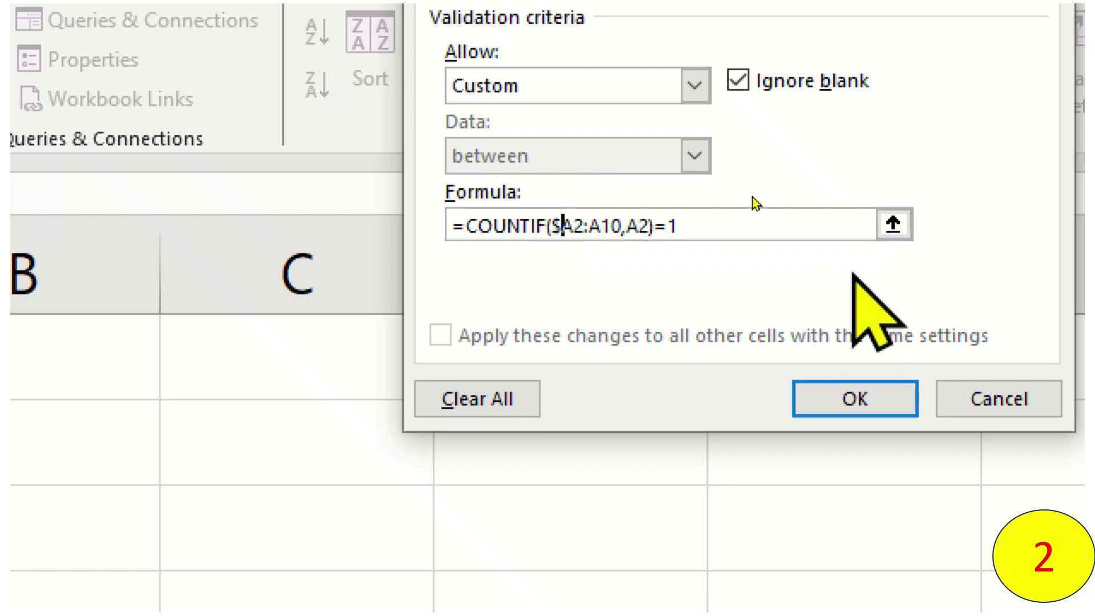
key("Right")
key("BackSpace")
key("BackSpace")
key("BackSpace")
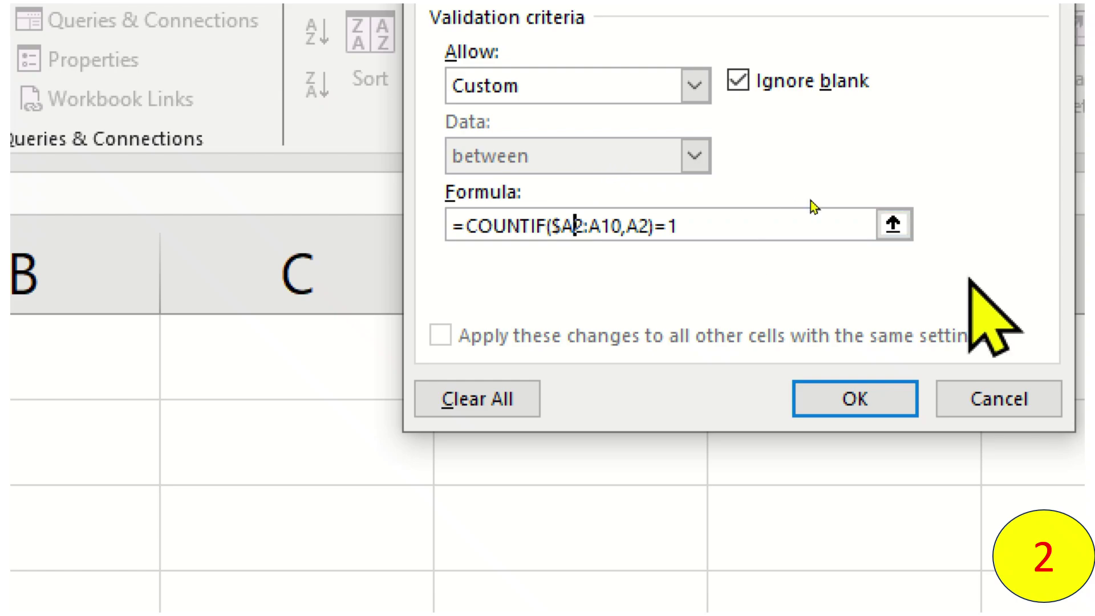
type("$")
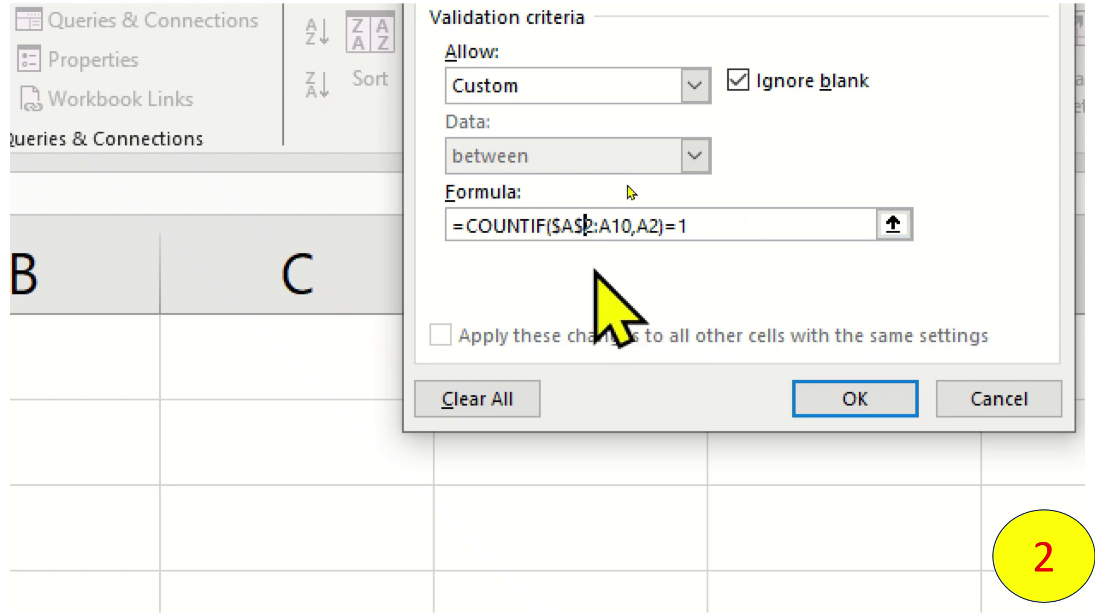
left_click(597, 227)
type("$A")
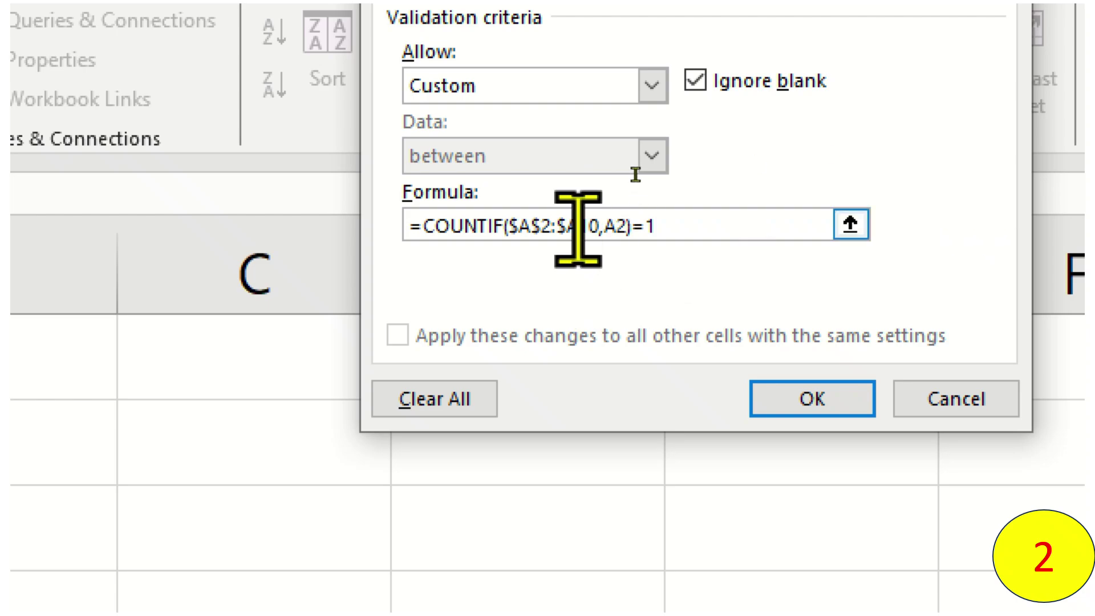
type("$")
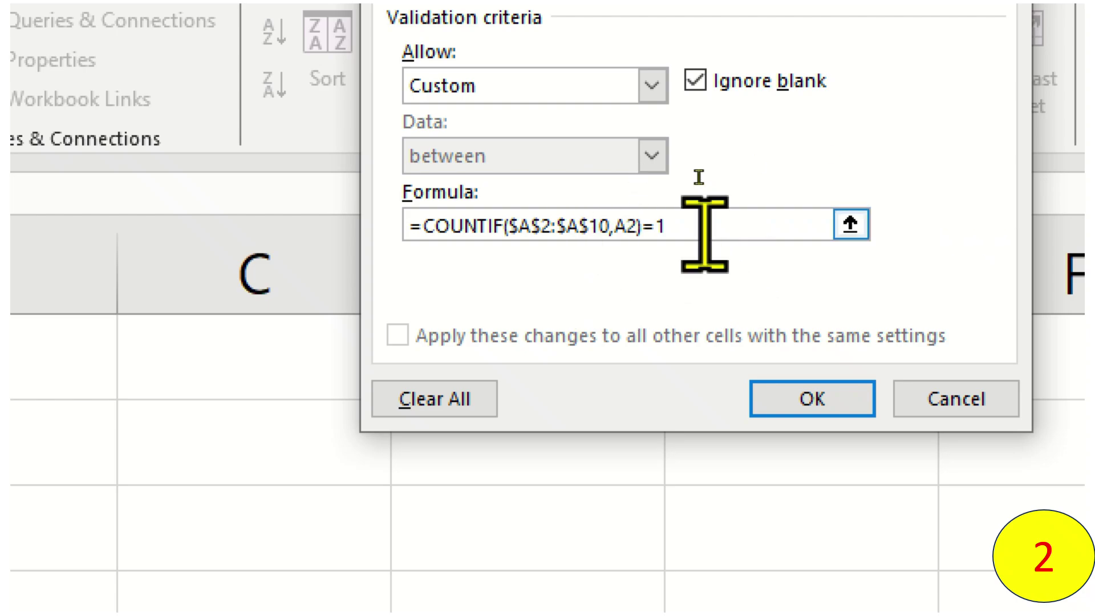
left_click(812, 398)
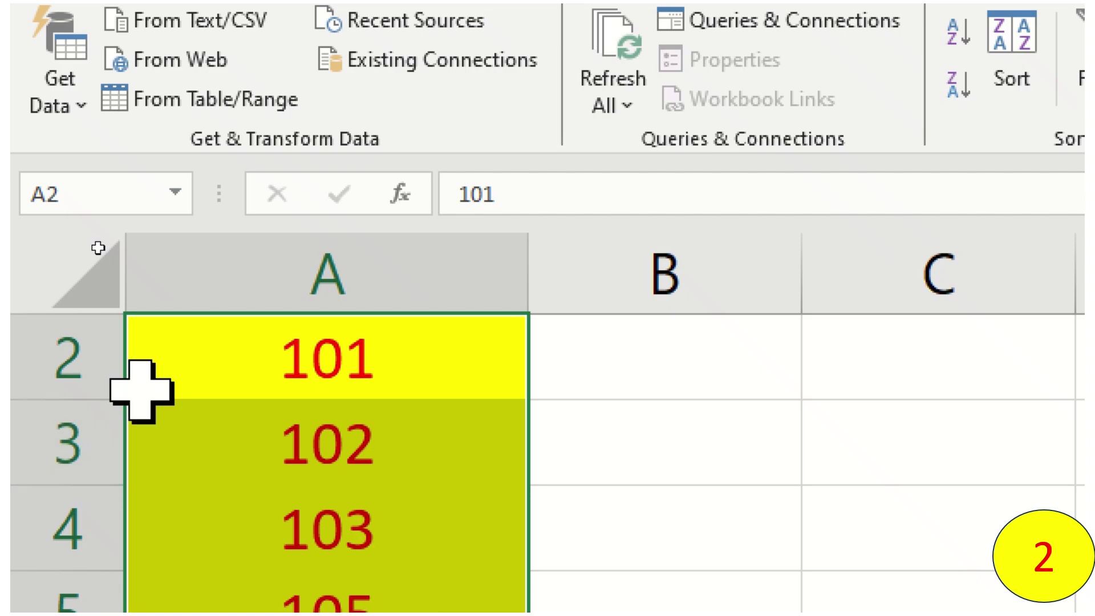
Enter the new roll number 109 in cell A7
left_click(142, 392)
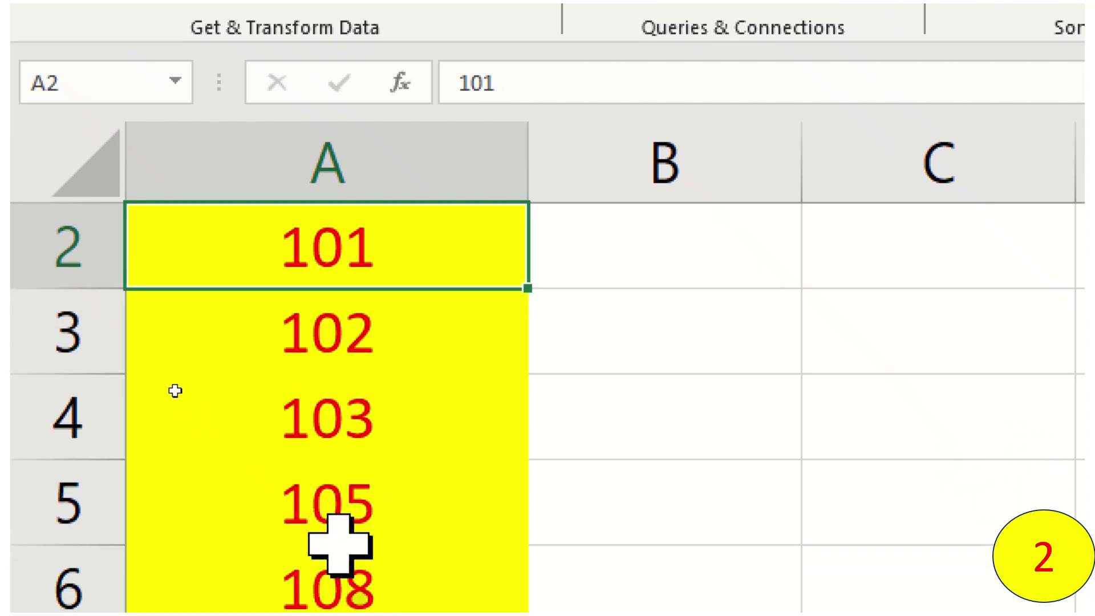
left_click(335, 543)
type("1")
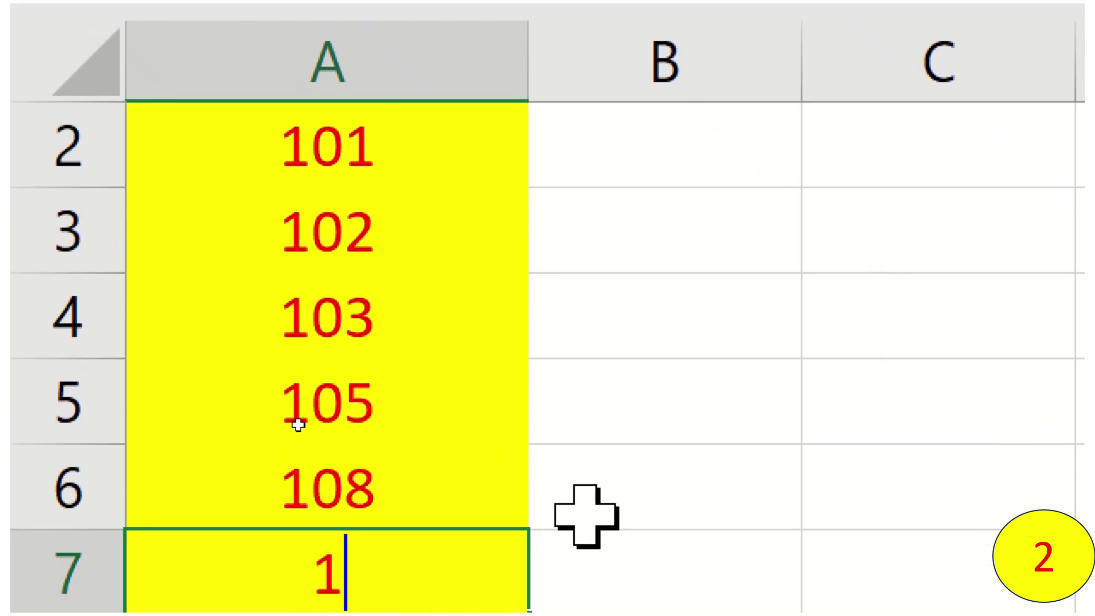
type("09")
key("Return")
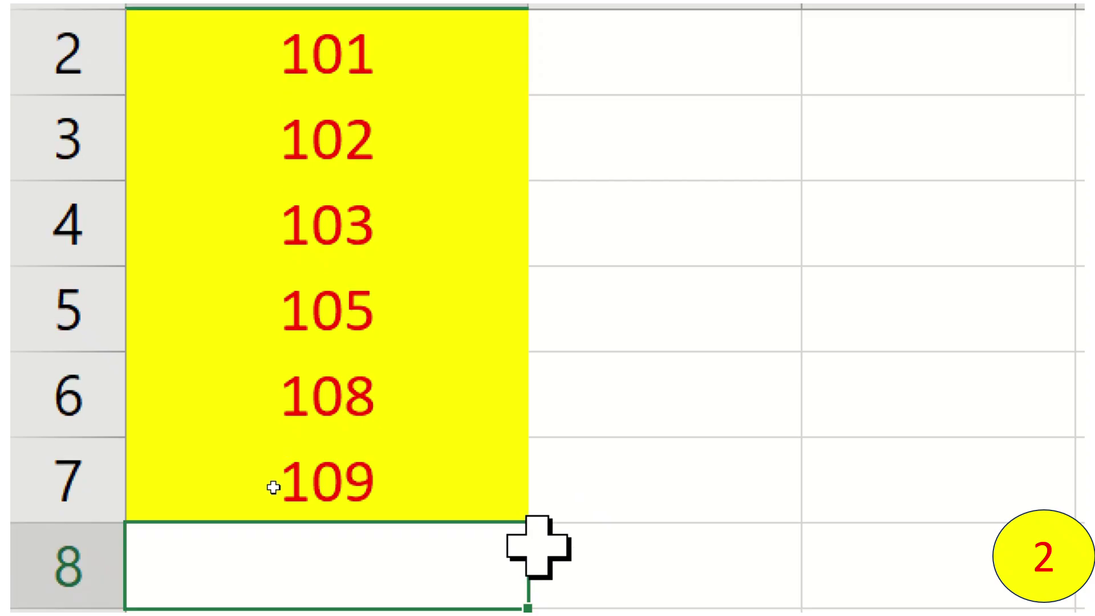
Try entering the duplicate roll numbers 101 and 105 in cell A8, and leave the cell empty
type("101")
key("Return")
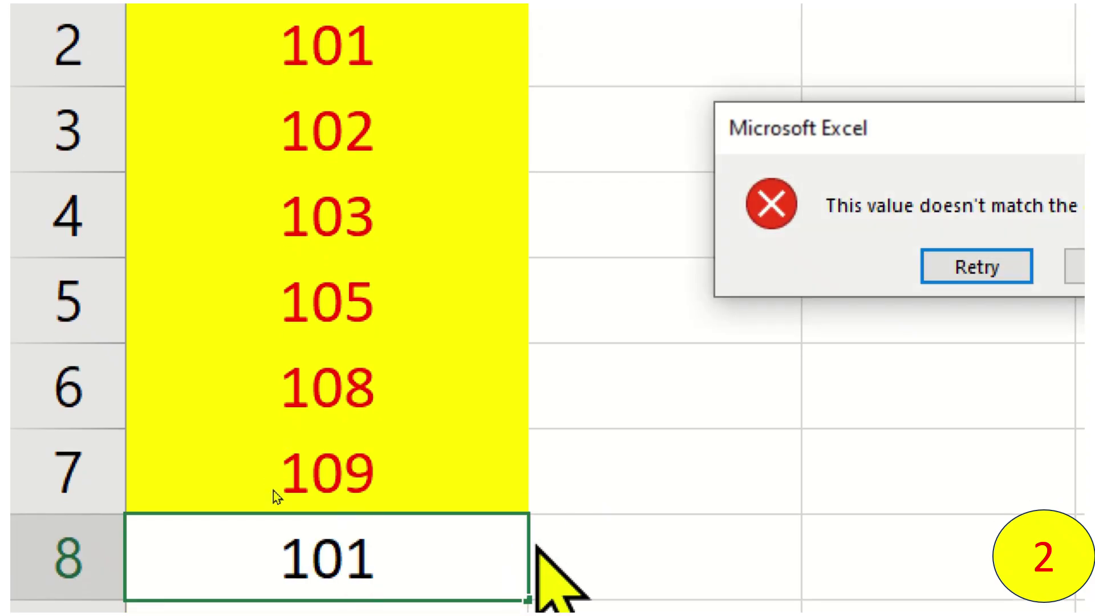
key("Return")
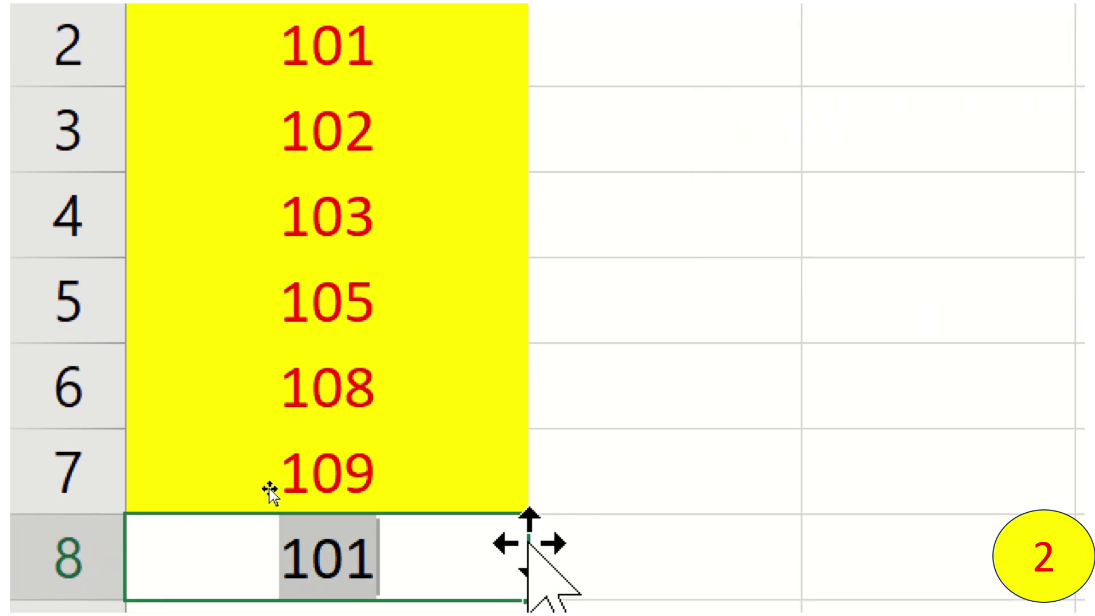
key("BackSpace")
type("105")
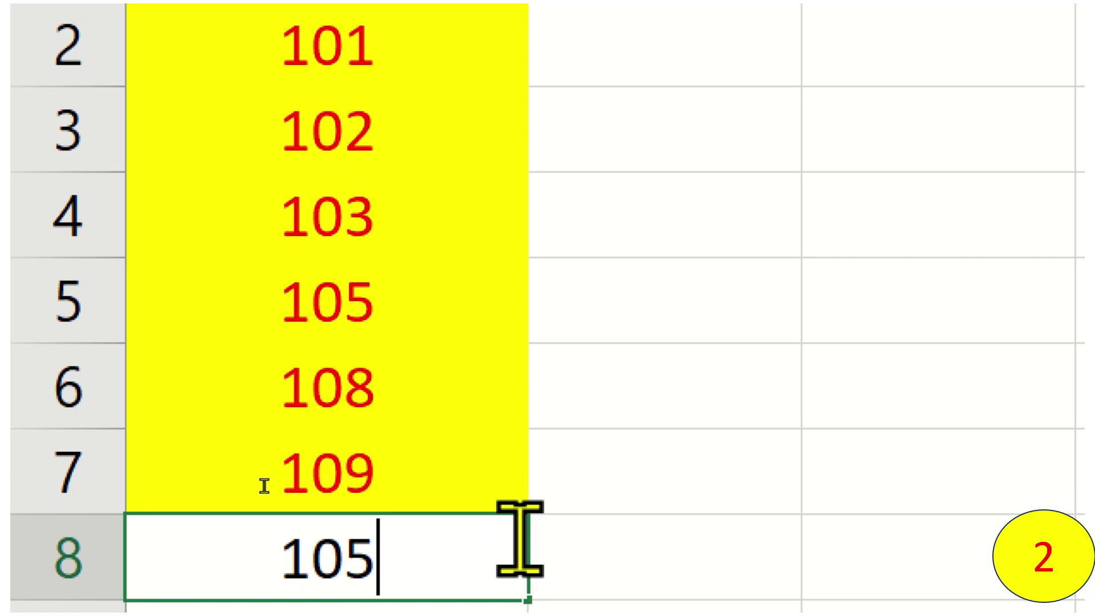
key("Return")
key("Return")
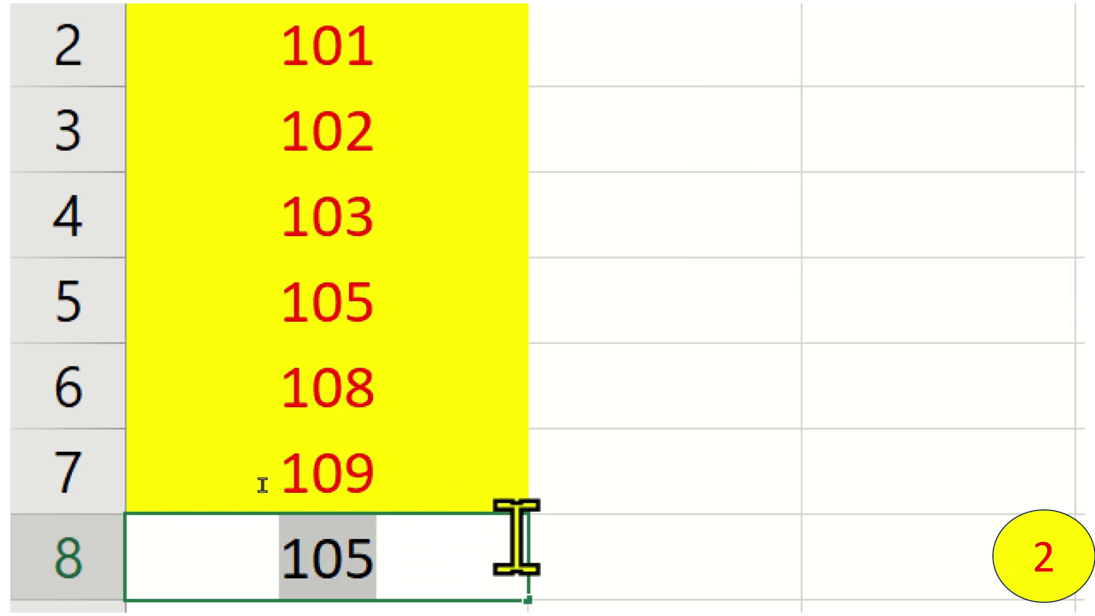
key("BackSpace")
key("Return")
key("Up")
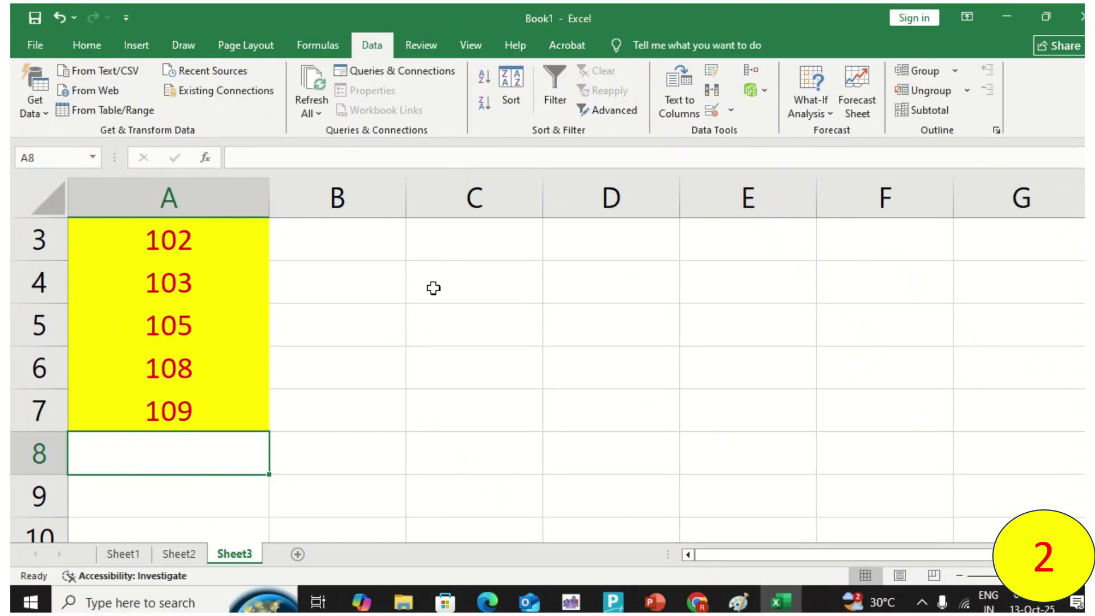
Add a new worksheet and fill the cells A3:F3 with yellow
scroll(537, 316, "up", 1)
scroll(514, 377, "down", 3)
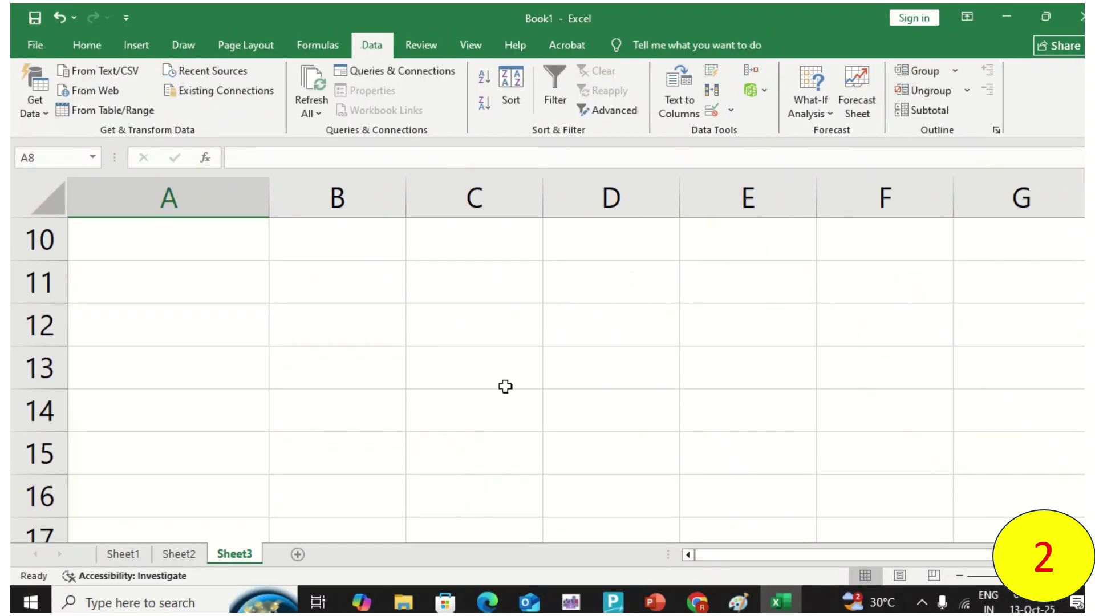
scroll(308, 496, "up", 3)
left_click(297, 554)
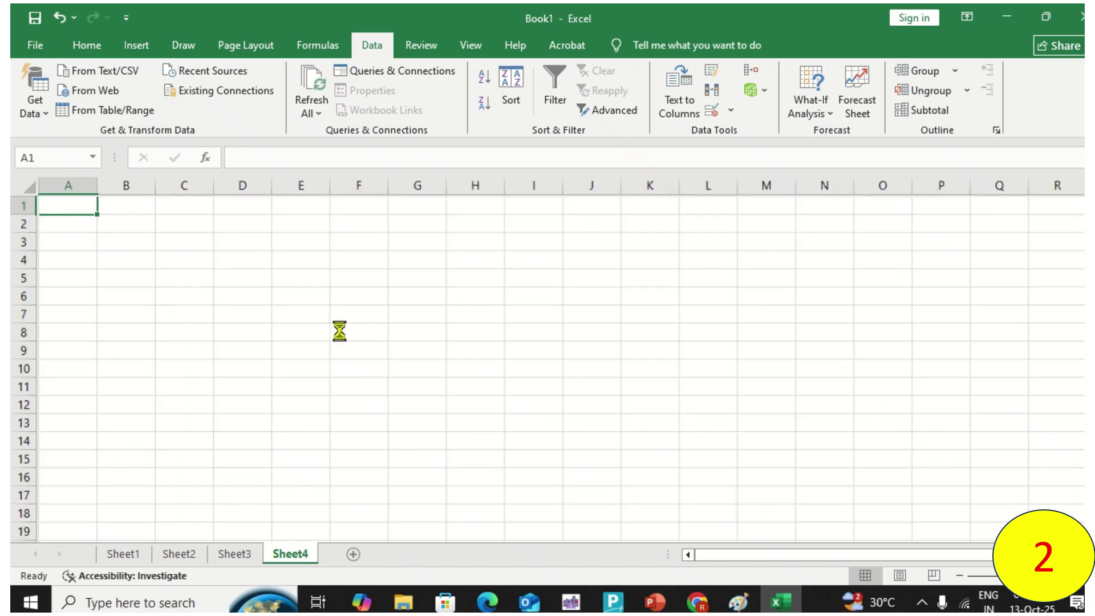
scroll(337, 325, "up", 4)
left_click_drag(130, 285, 831, 345)
left_click_drag(134, 343, 800, 335)
right_click(801, 336)
left_click(871, 142)
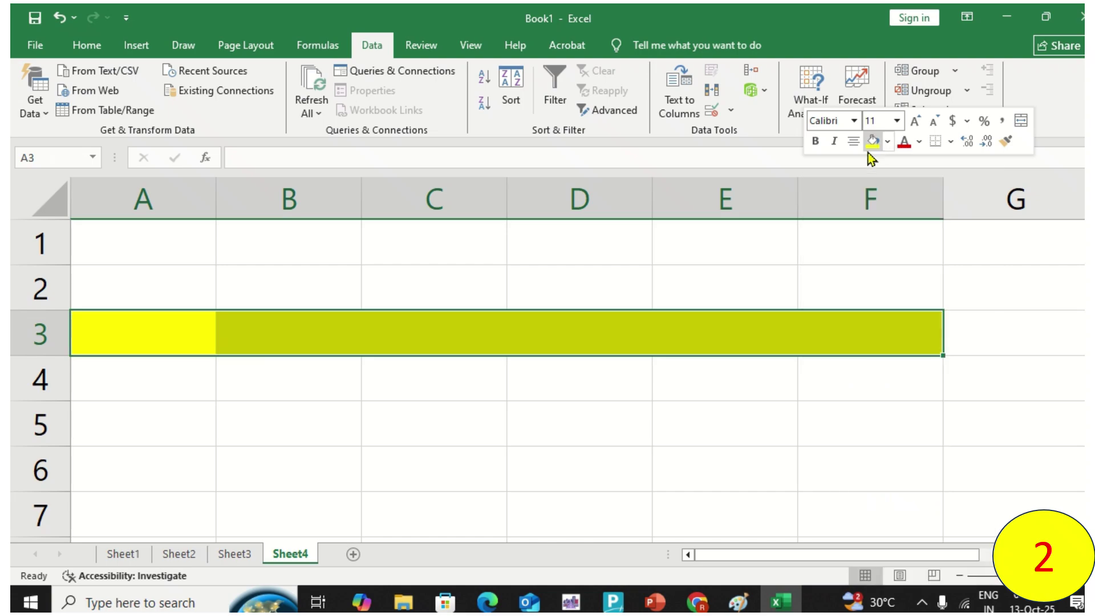
Enter the trial values 1, 2, 3 and the repeated 1 across cells A3:D3
left_click(191, 337)
type("1")
key("Tab")
type("1")
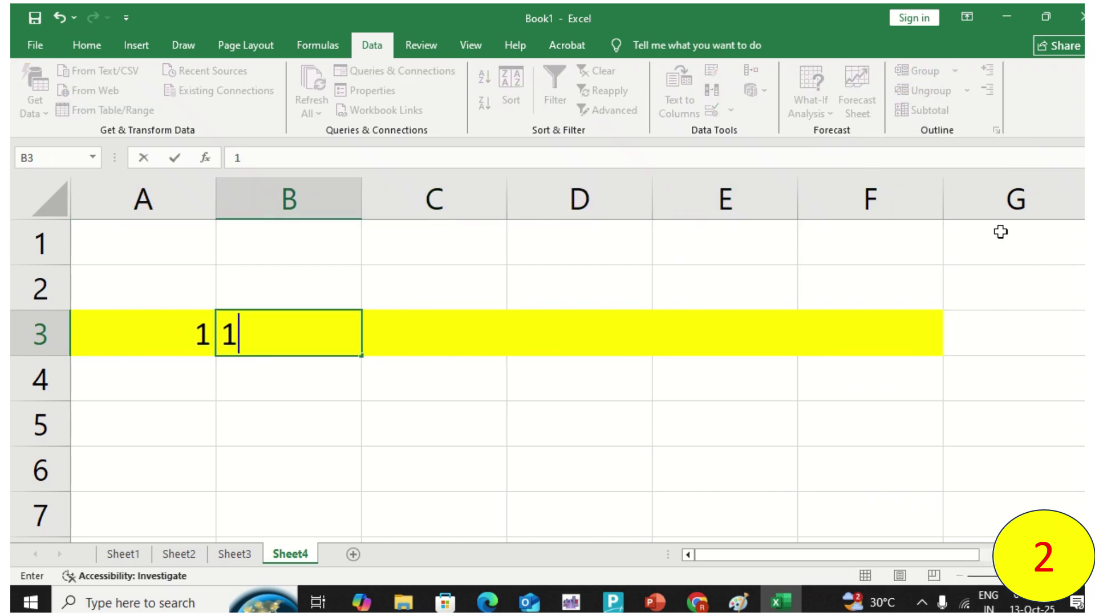
key("Tab")
type("3")
key("Tab")
type("1")
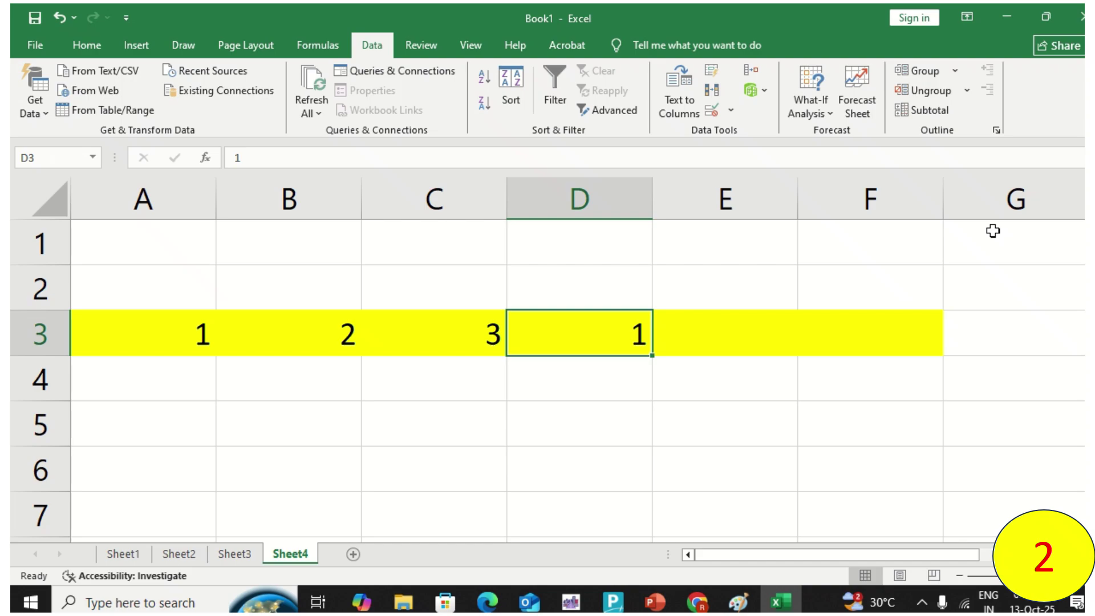
Clear the trial values from cells A3:D3
key("Home")
key("shift+Right")
key("shift+Right")
key("shift+Right")
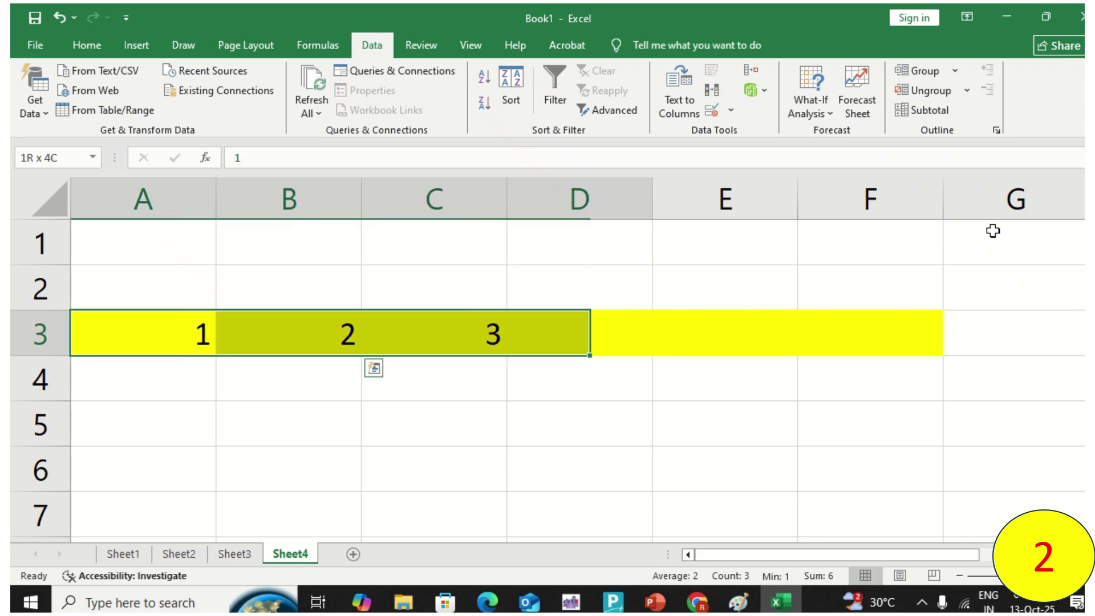
key("Delete")
Select the range A3:F3 and set its data validation to allow Custom criteria
key("Left")
key("shift+Right")
key("shift+Right")
key("shift+Right")
key("shift+Right")
key("shift+Right")
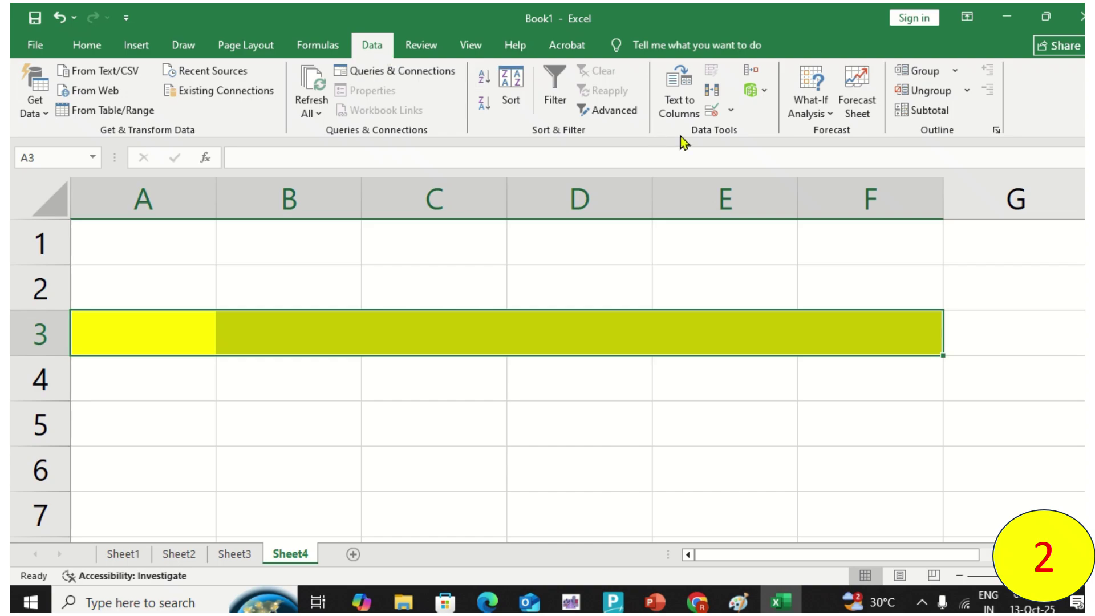
left_click(712, 111)
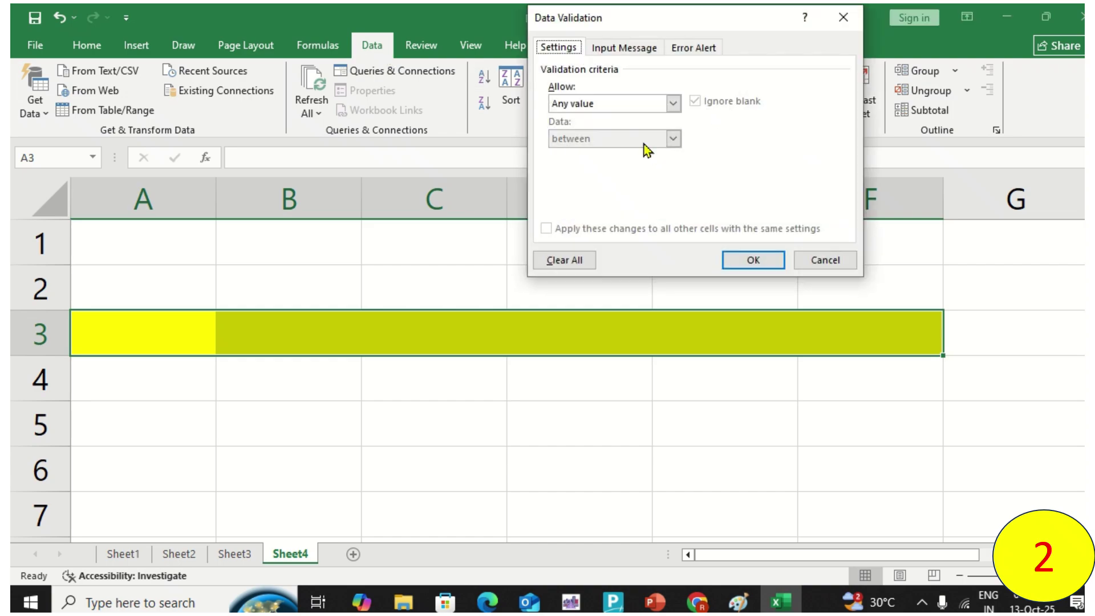
left_click(639, 113)
left_click(607, 198)
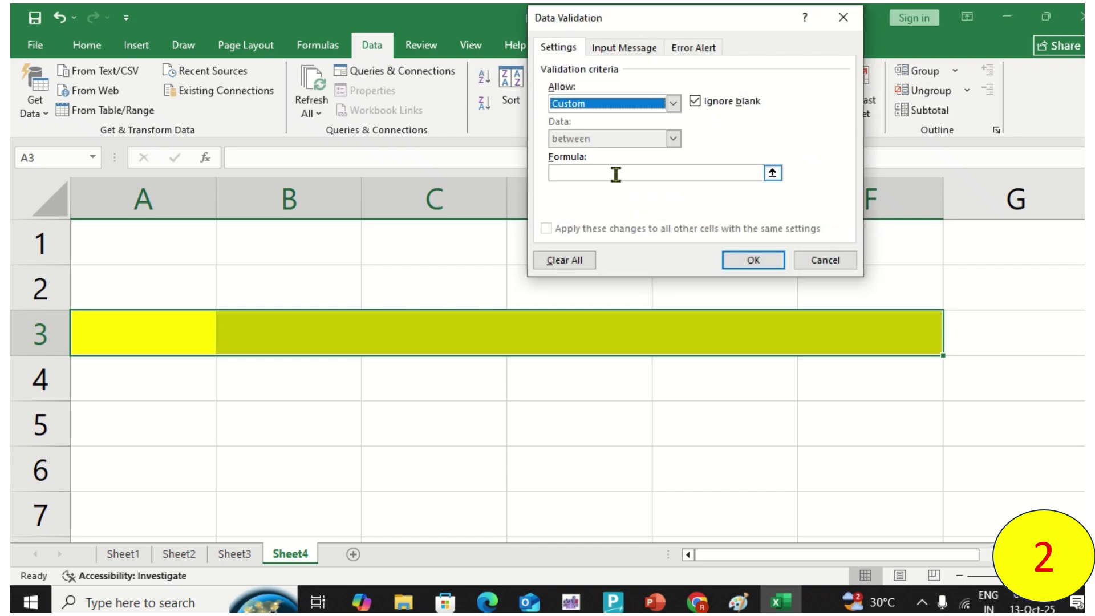
Enter the validation formula =COUNTIF(A3:F3,A3)=1, picking the range A3:F3 and cell A3 from the sheet
left_click(616, 175)
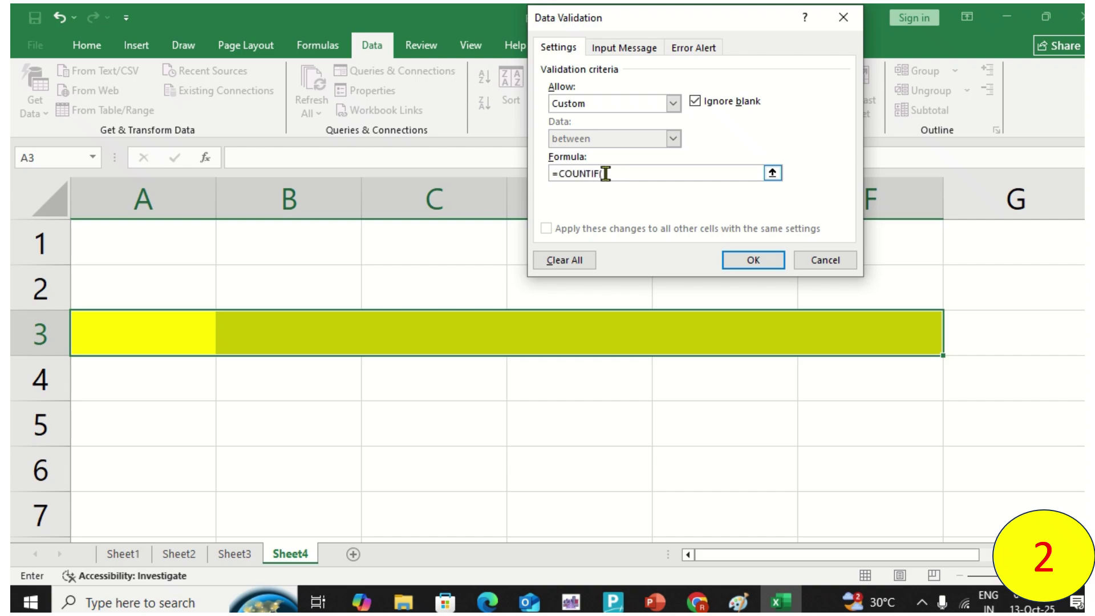
type("(")
left_click_drag(139, 325, 892, 340)
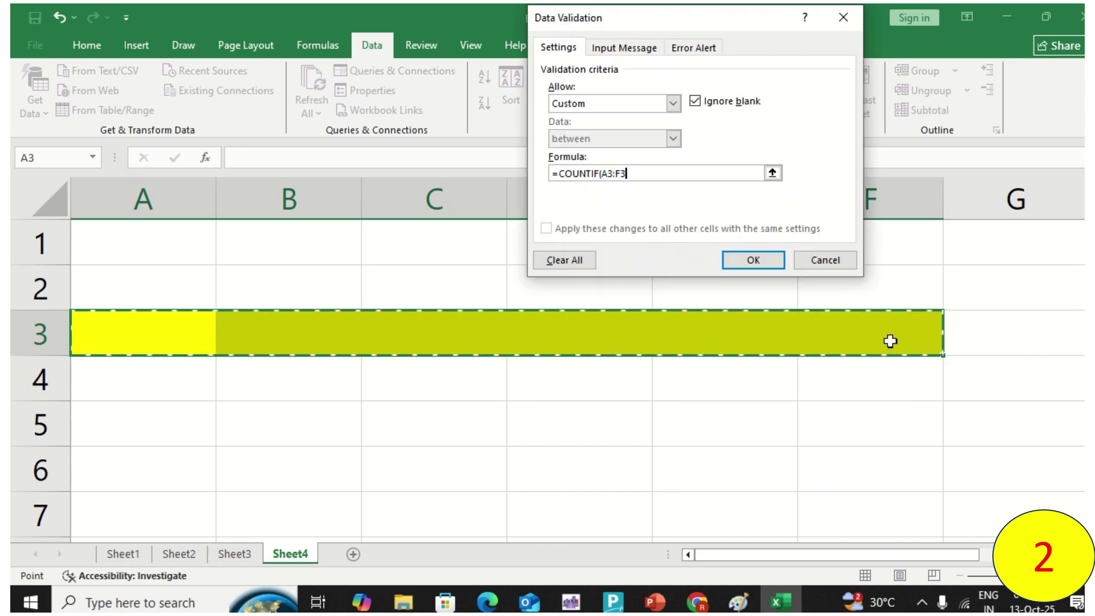
left_click(649, 178)
type(",")
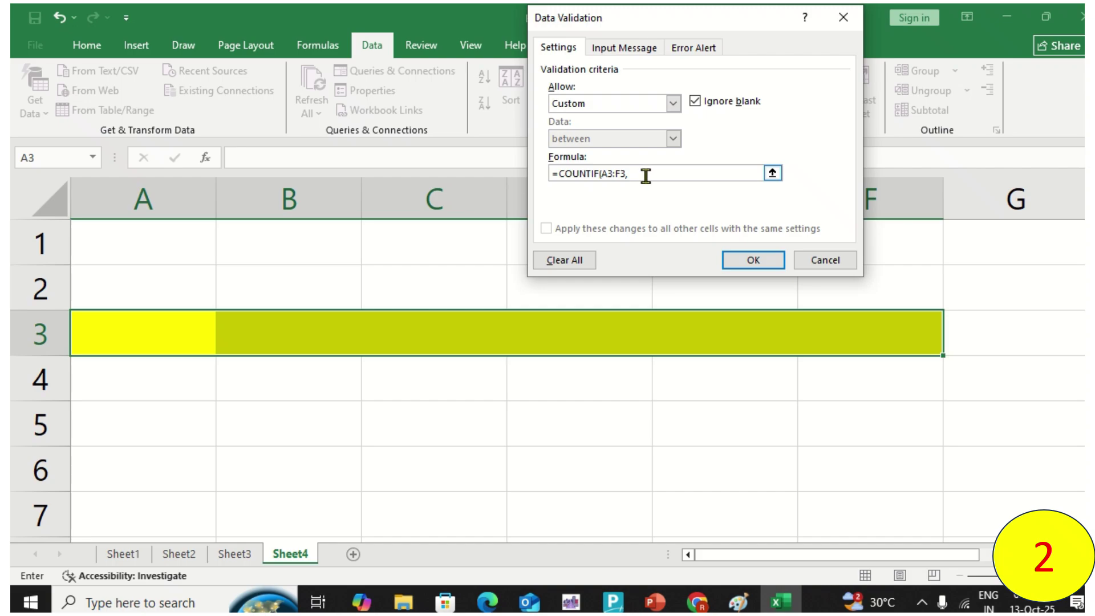
left_click(146, 334)
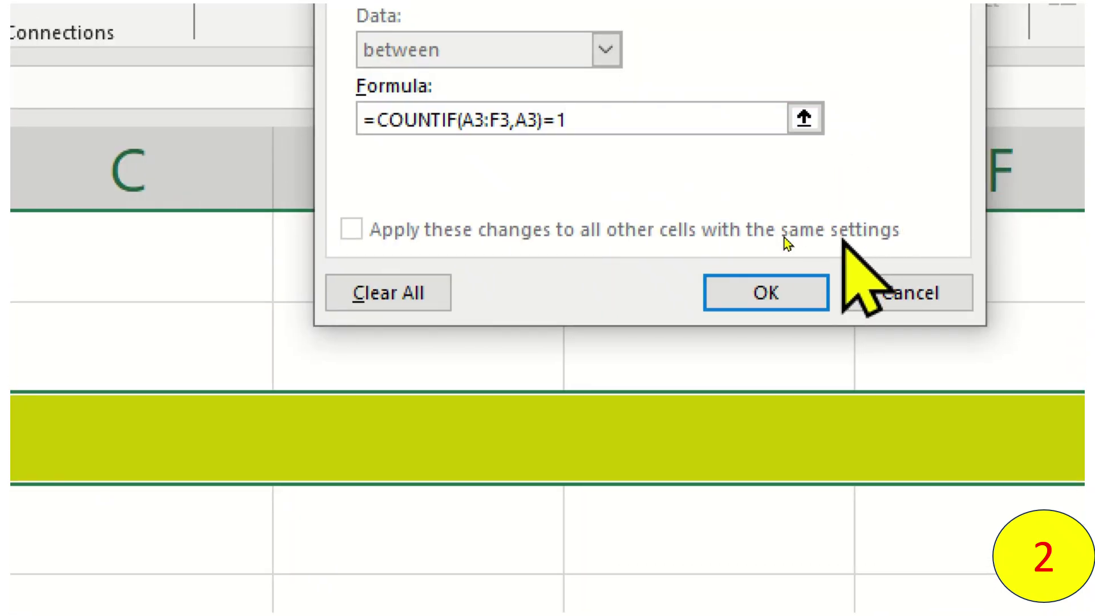
Make the formula's range absolute as =COUNTIF($A$3:$F$3,A3)=1 and apply the validation rule to the row
left_click(462, 121)
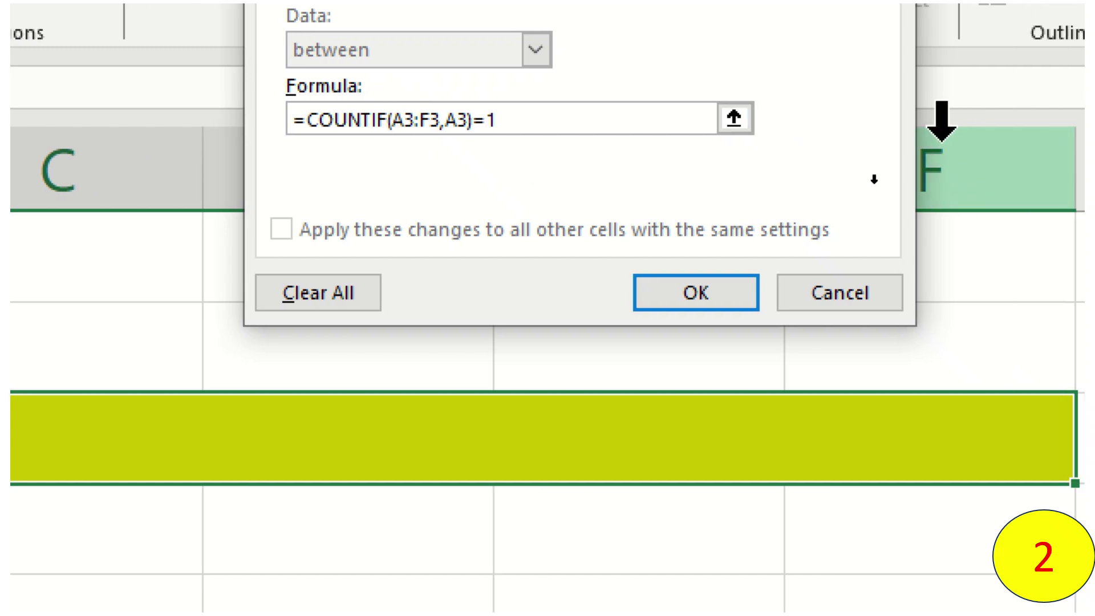
type("$")
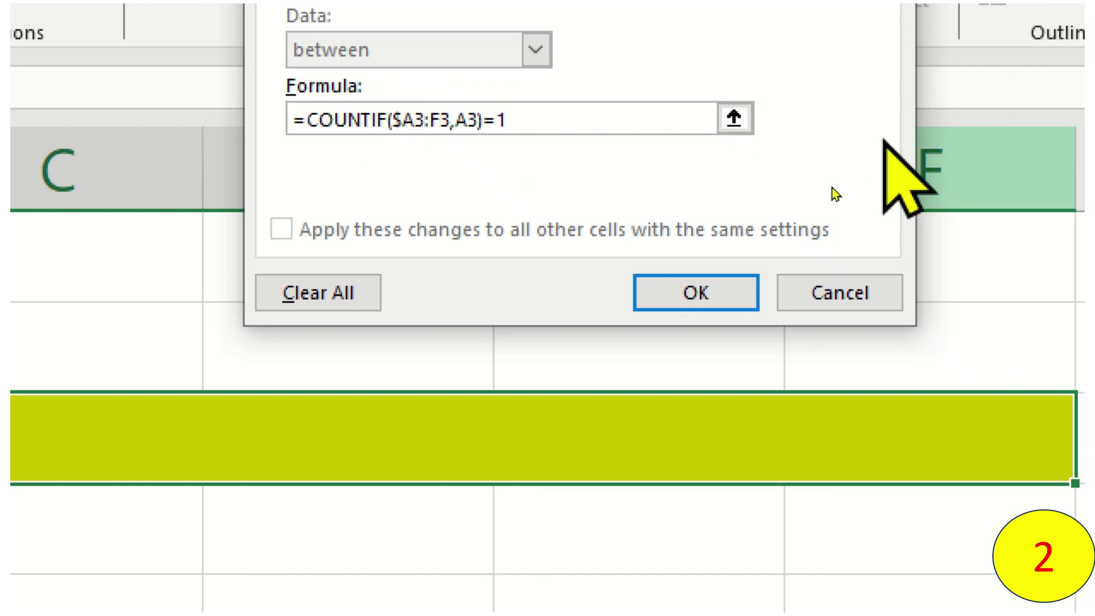
left_click(416, 121)
type("$")
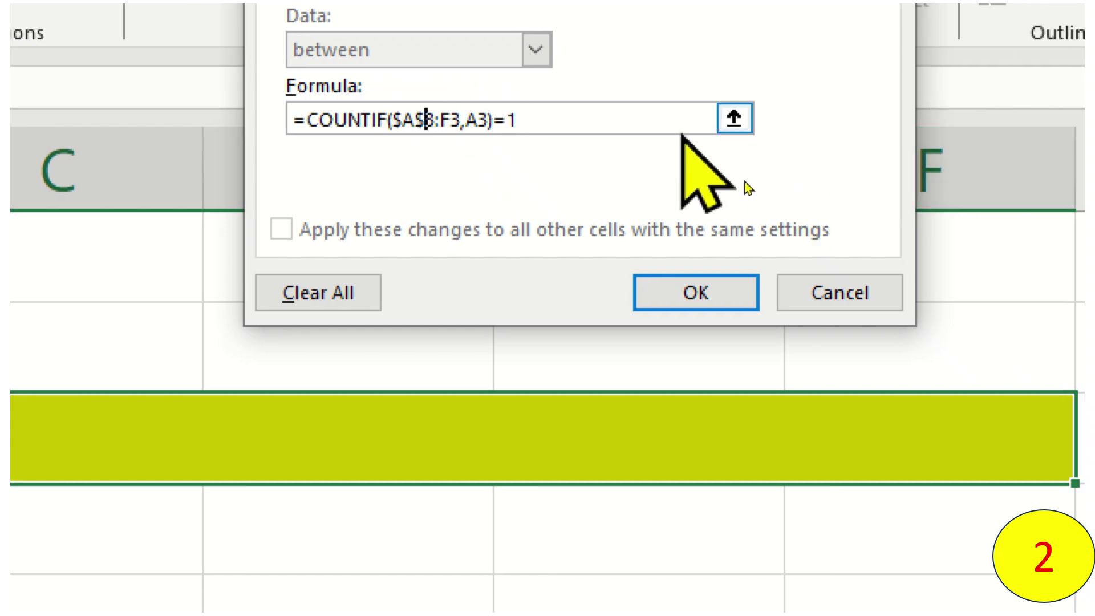
left_click(443, 121)
type("$")
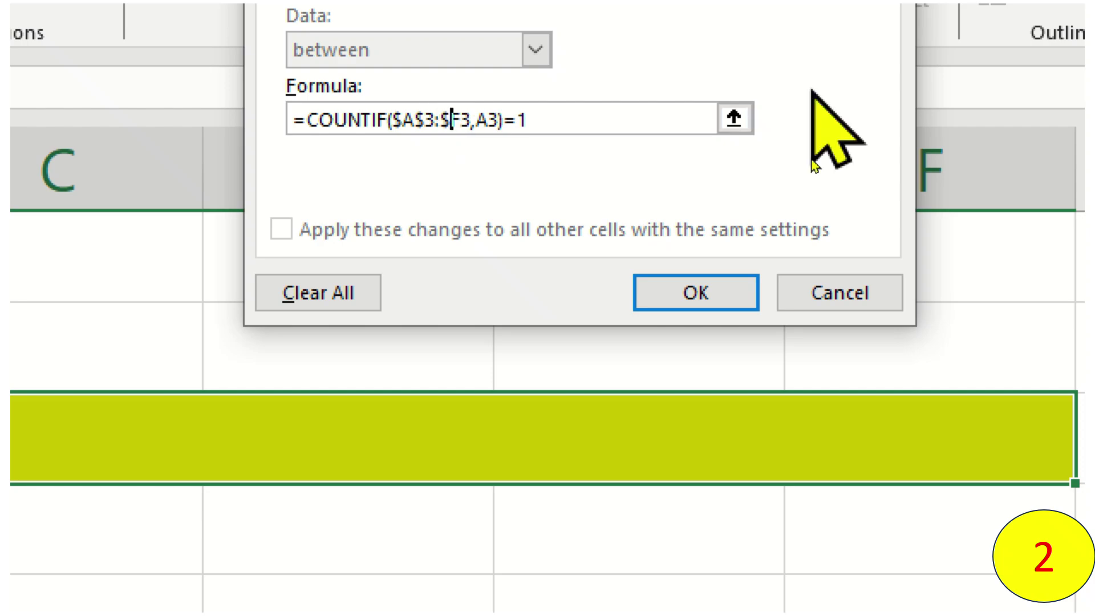
left_click(467, 120)
type("$")
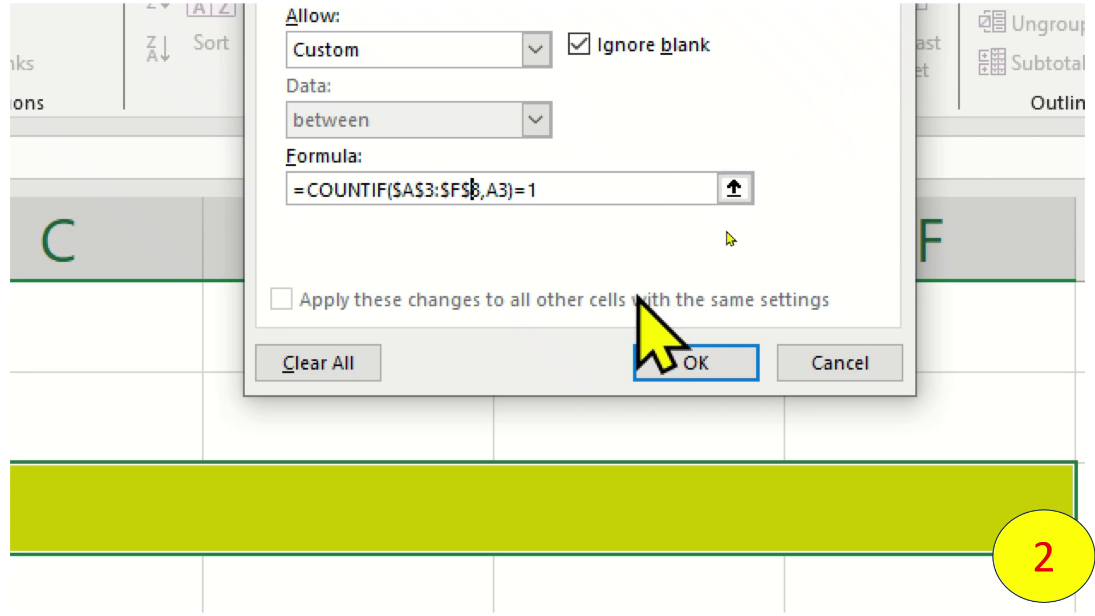
left_click(687, 362)
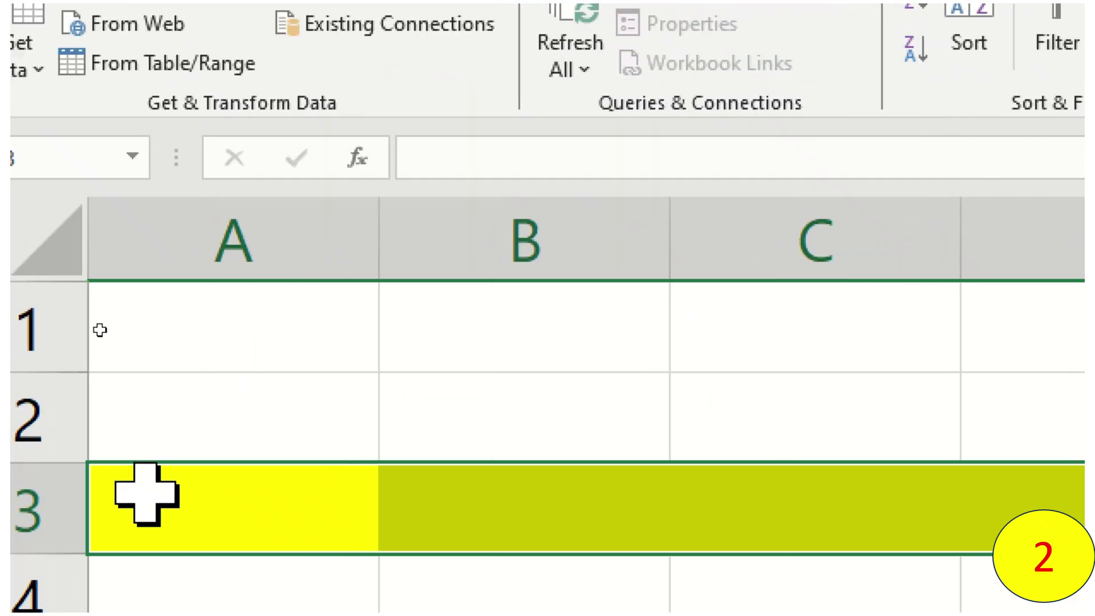
Enter the value 100 in cell A3 of the validated row
left_click(203, 503)
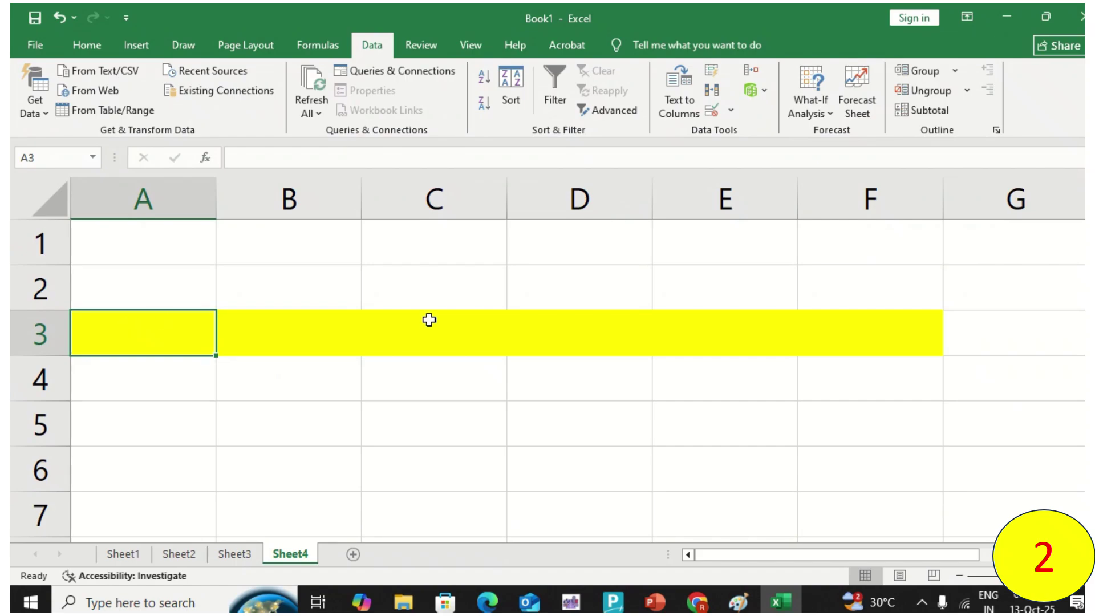
type("100")
key("Tab")
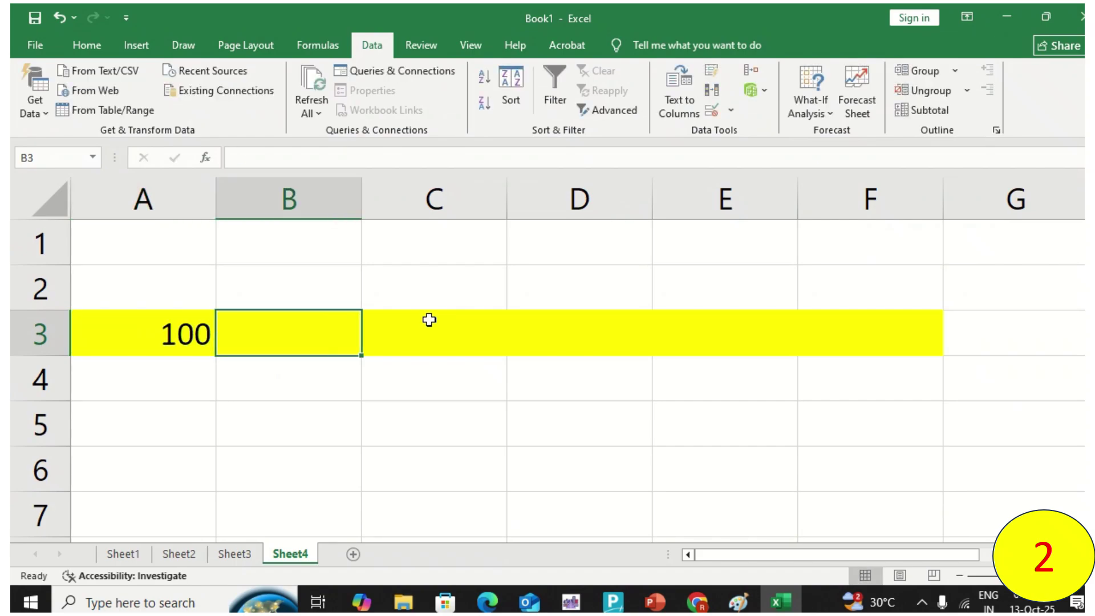
Enter 101 in cell B3 and try to enter the duplicate value 100 in cell C3
type("101")
key("Tab")
type("1")
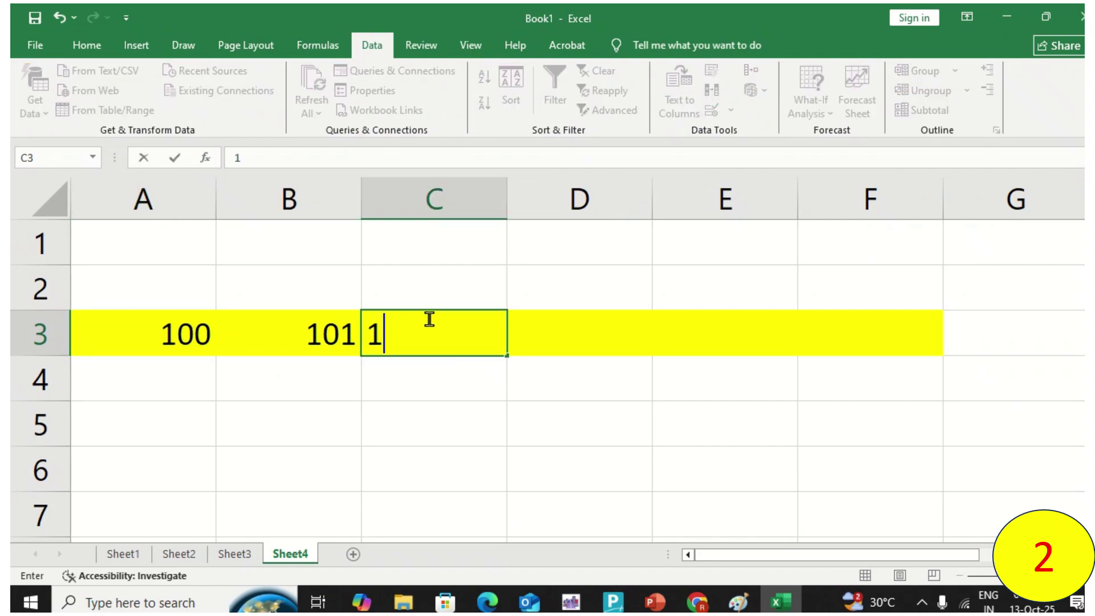
type("00")
key("Tab")
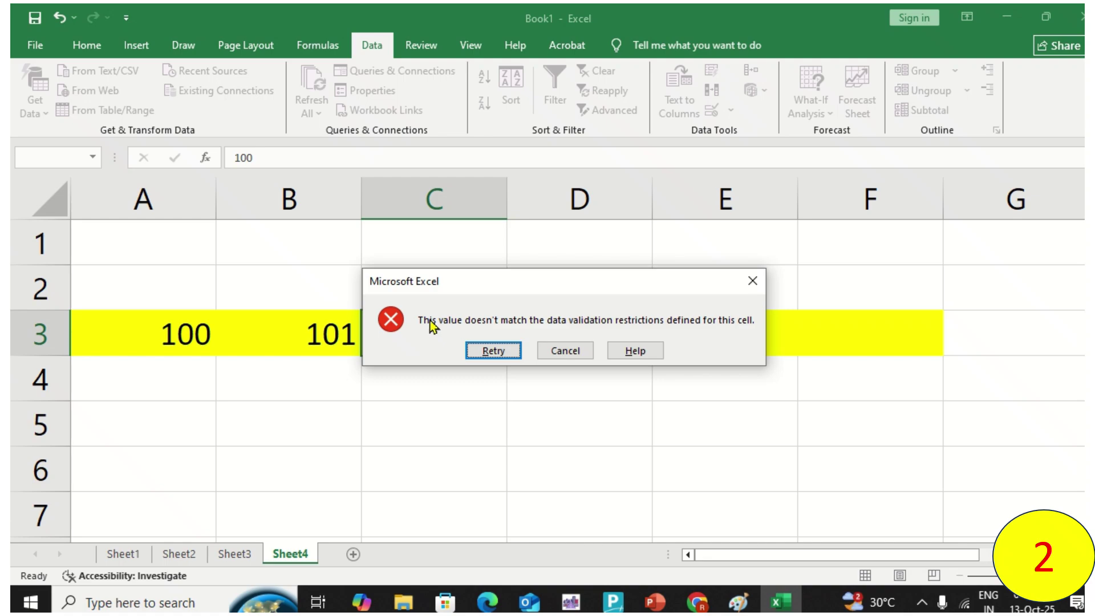
key("Escape")
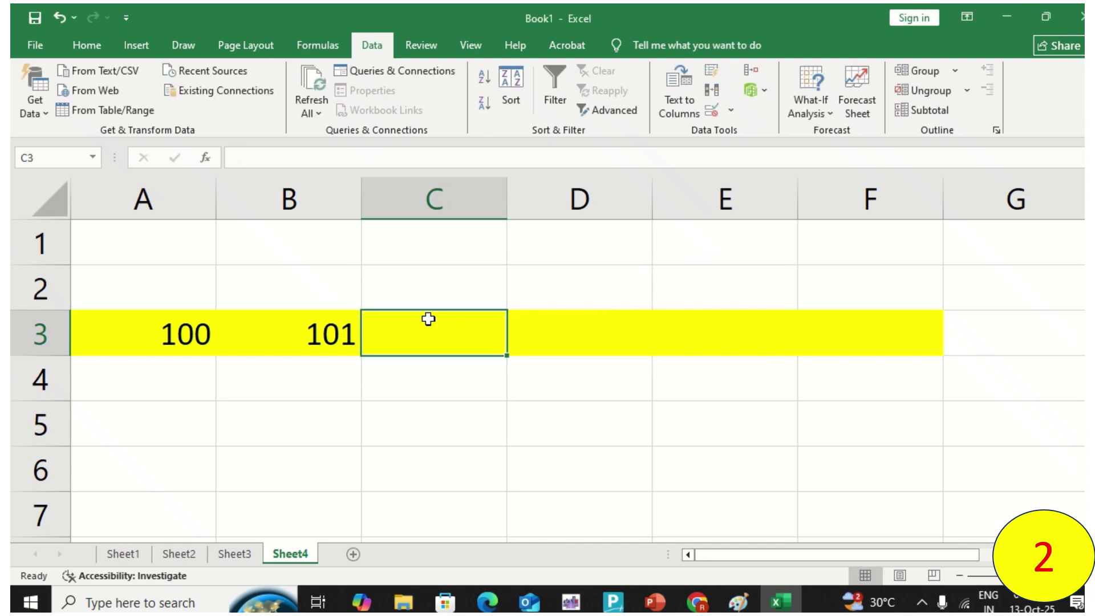
Remove the custom validation rule from A3:F3 by setting the allowed criteria to Any value
left_click_drag(201, 337, 840, 331)
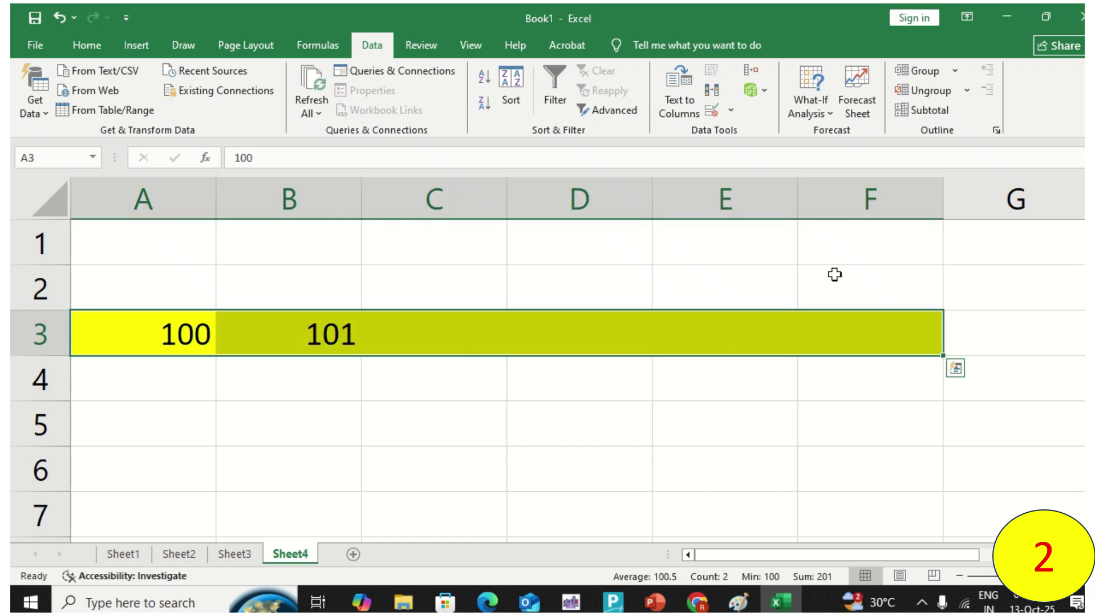
left_click(712, 112)
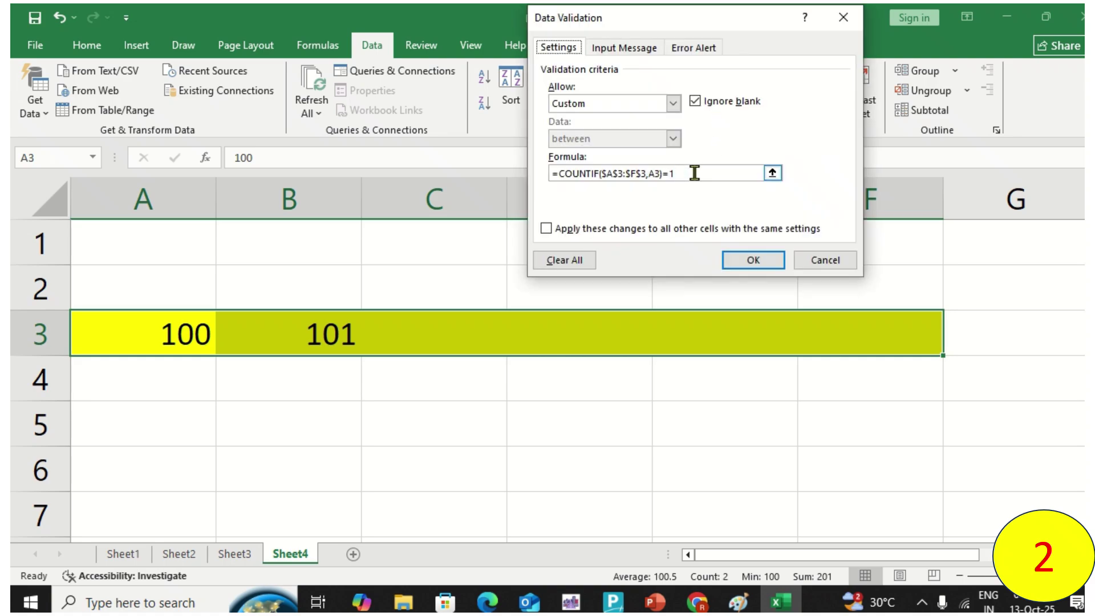
left_click(665, 106)
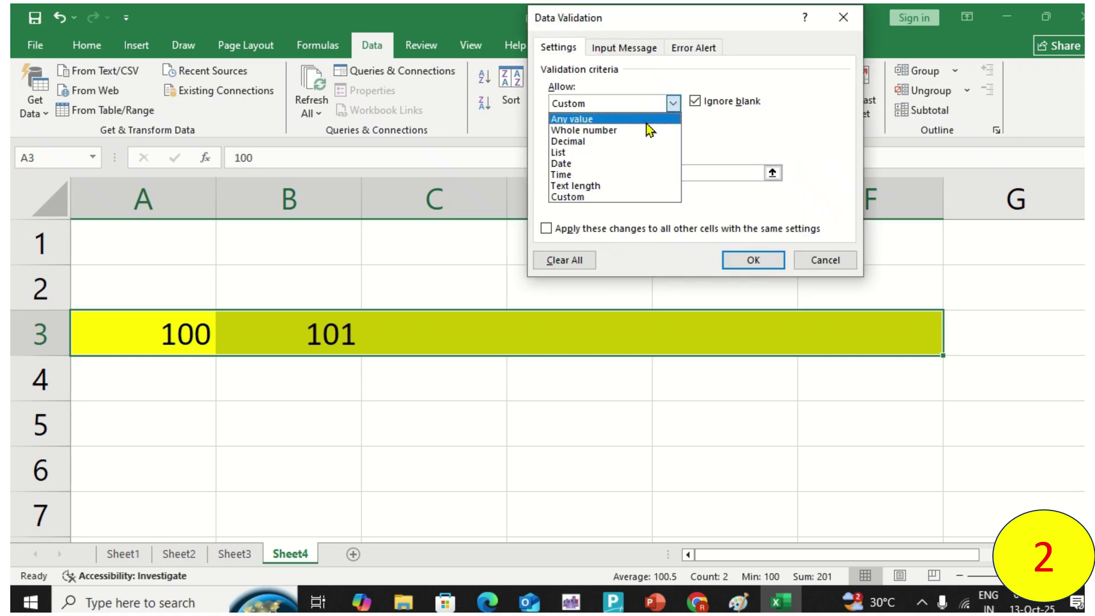
left_click(646, 122)
left_click(742, 261)
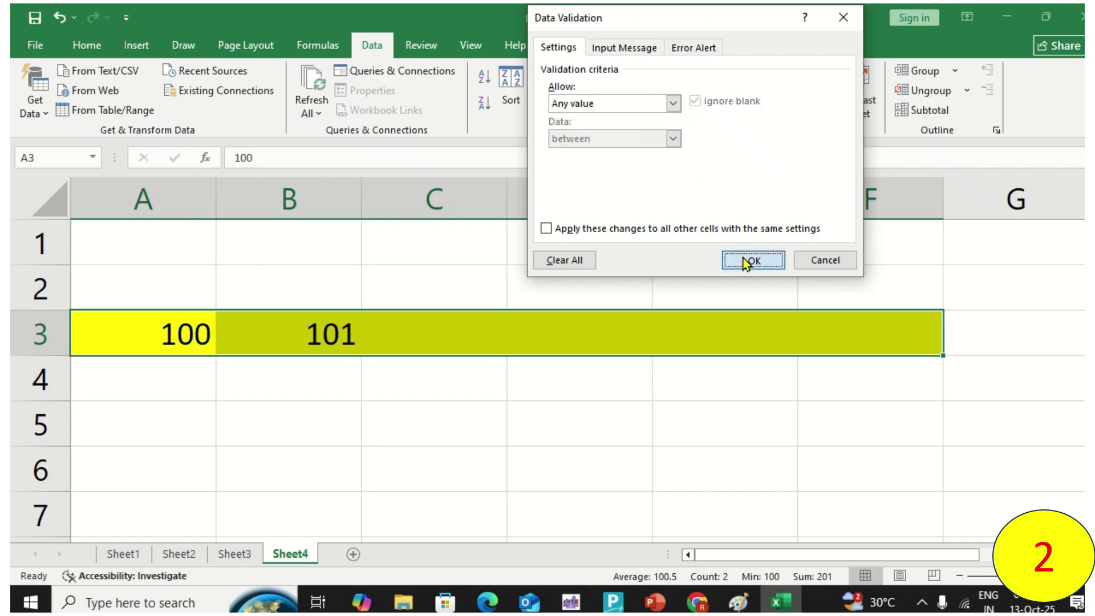
Enter the duplicate value 100 in cell C3 of the unrestricted row
left_click(505, 320)
type("100")
key("Return")
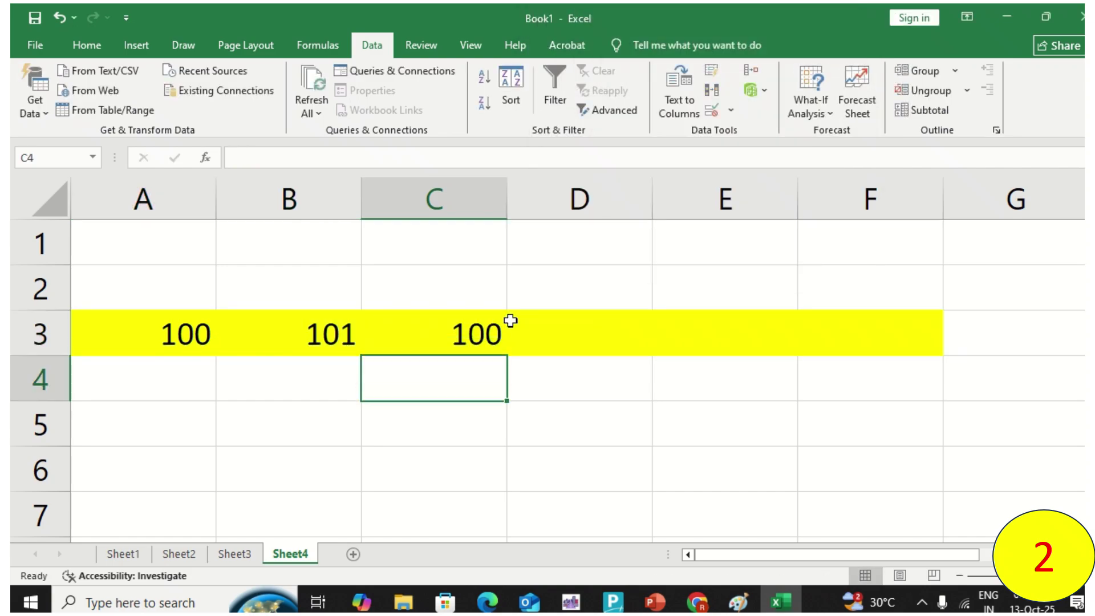
left_click(505, 321)
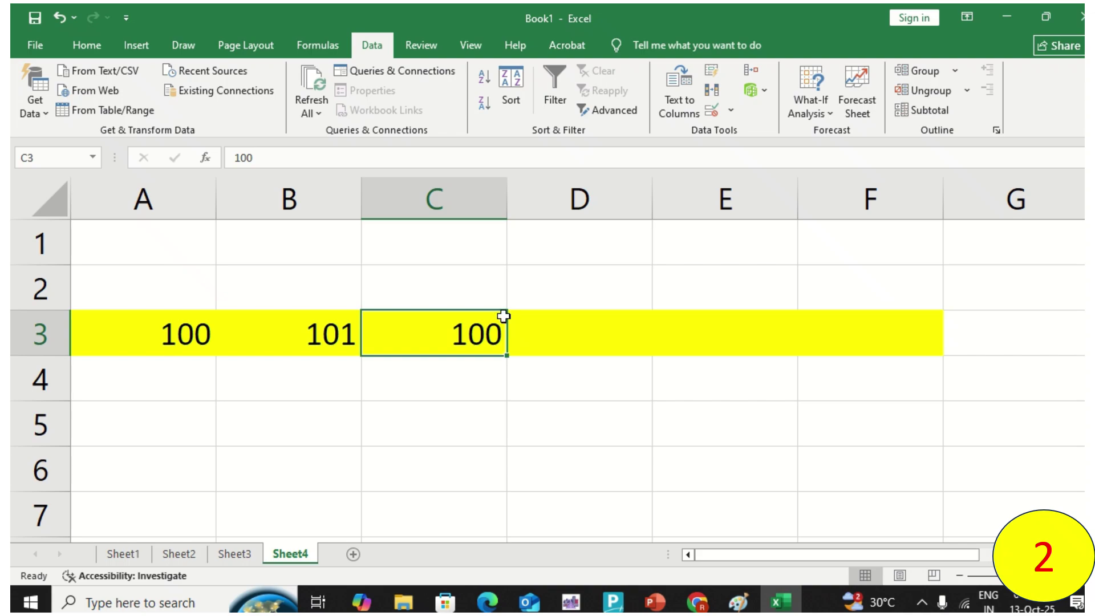
Fill the merged heading cell EXACT(A1,UPPER(A1)) in row 1 of Sheet5 with yellow
mouse_move(548, 11)
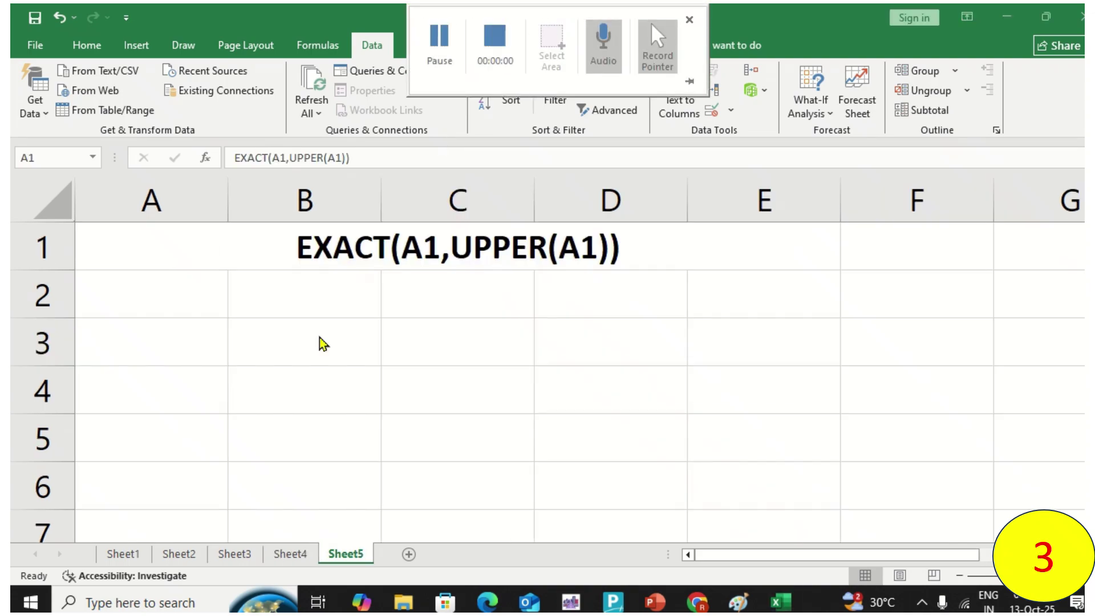
key("Return")
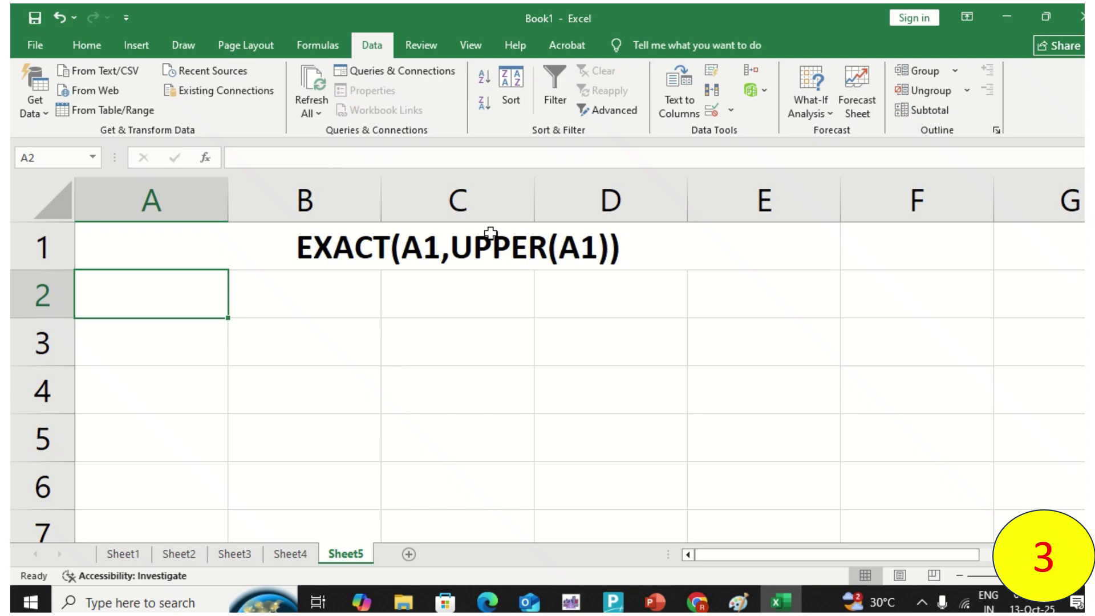
left_click(490, 233)
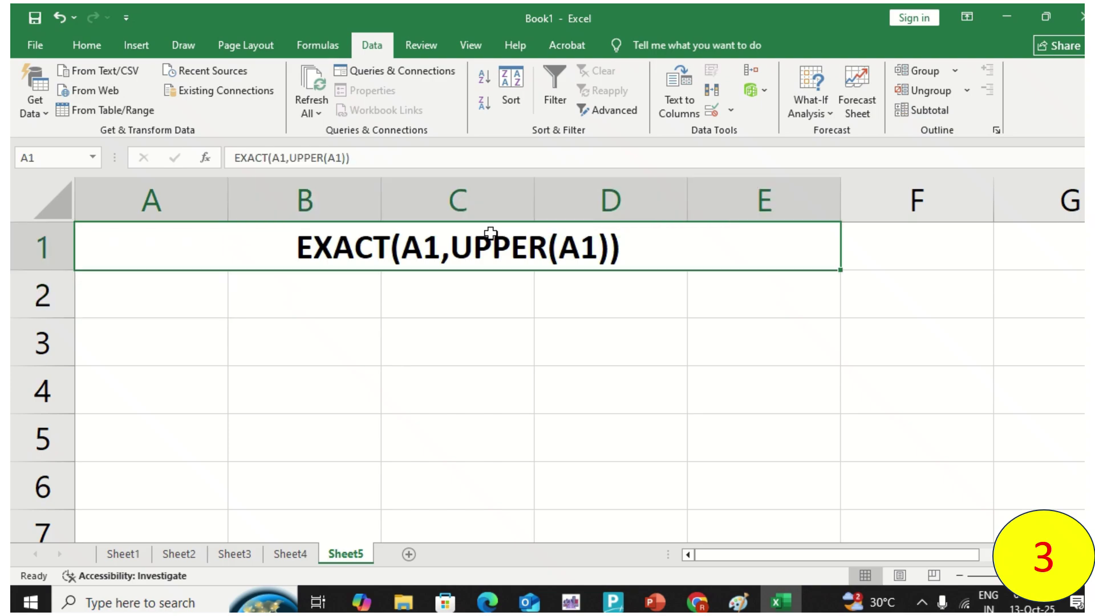
right_click(491, 233)
left_click(558, 115)
left_click(484, 303)
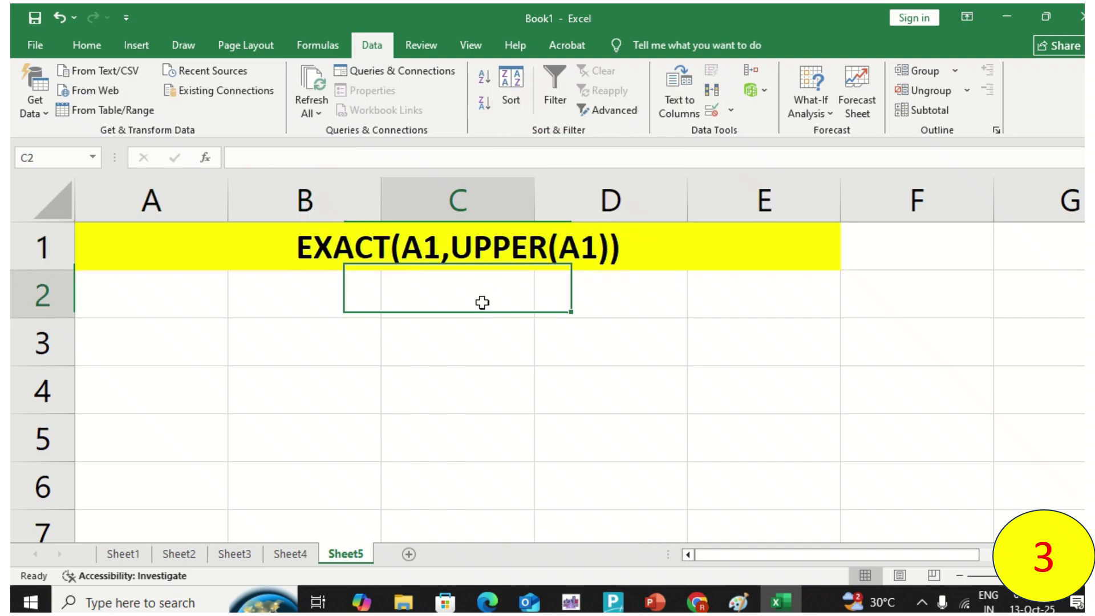
key("Left")
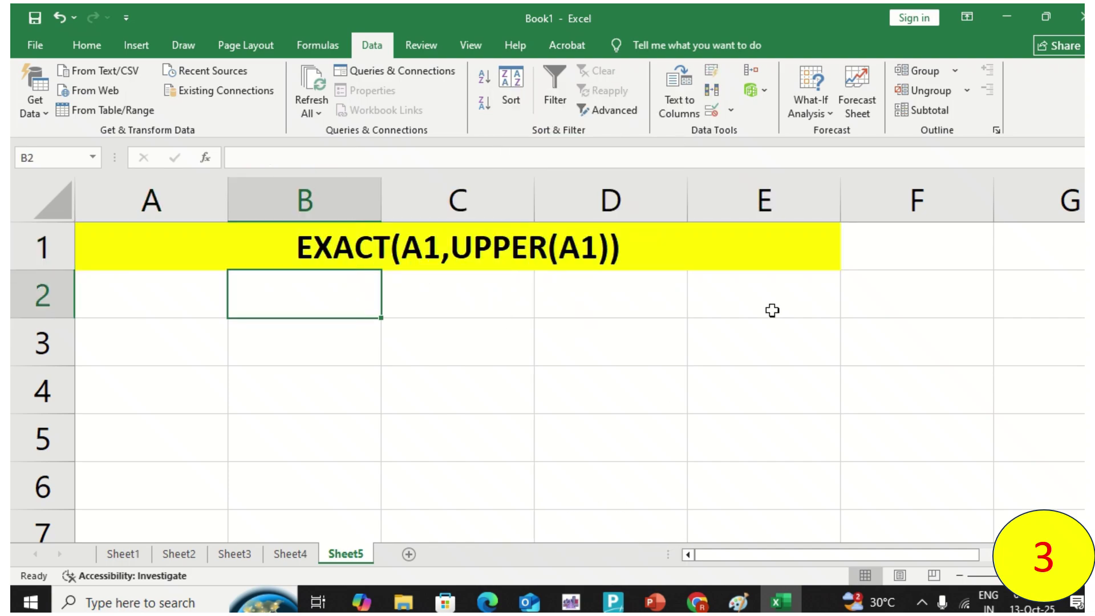
type("=e")
key("Escape")
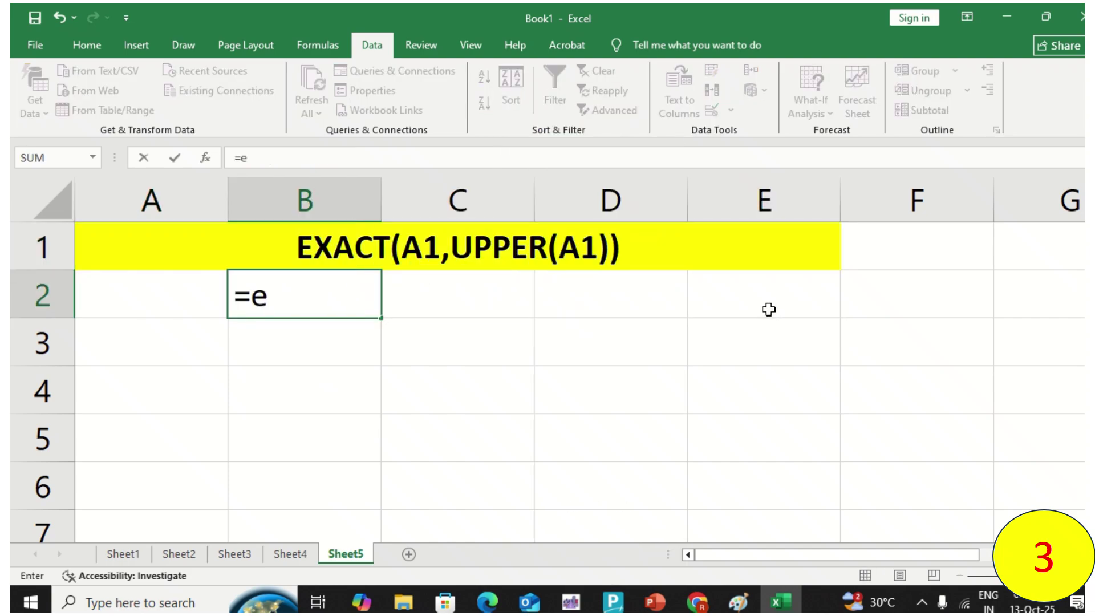
Enter a sample first name in lowercase in A2 and the same name in uppercase in B2
key("Left")
type("raj")
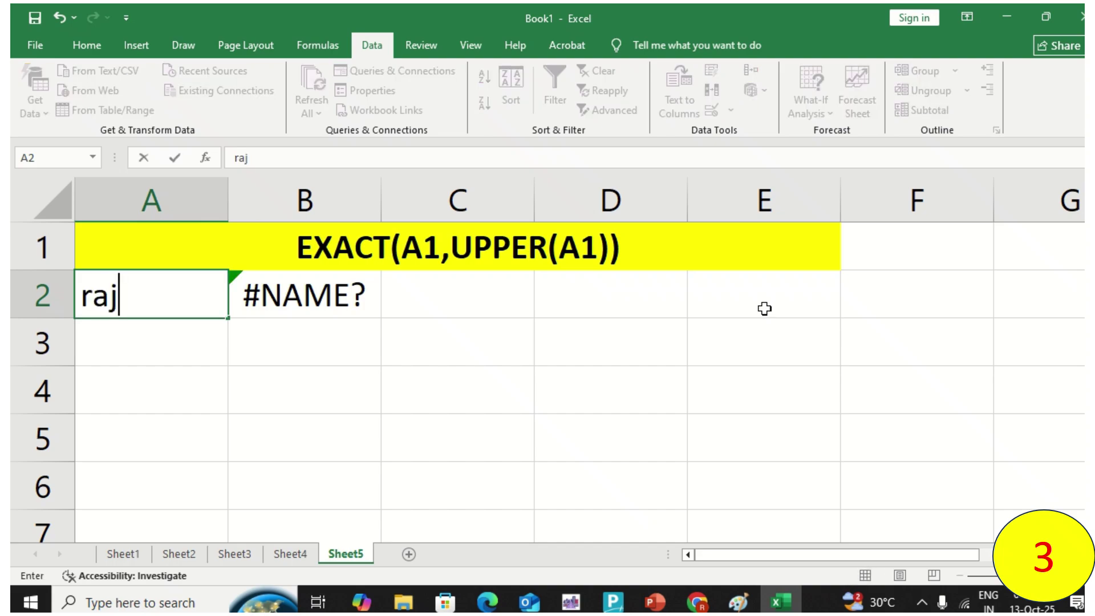
key("Tab")
type("RAJ")
key("Tab")
Enter the formula =A2=B2 in cell C2 to compare the two names with the equals operator
type("=e")
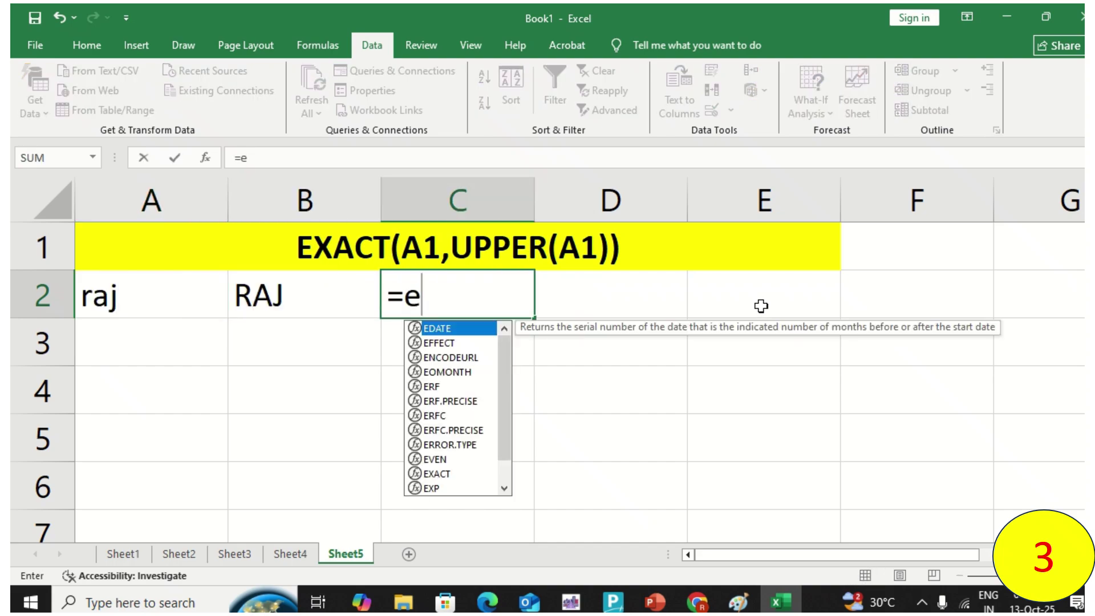
key("BackSpace")
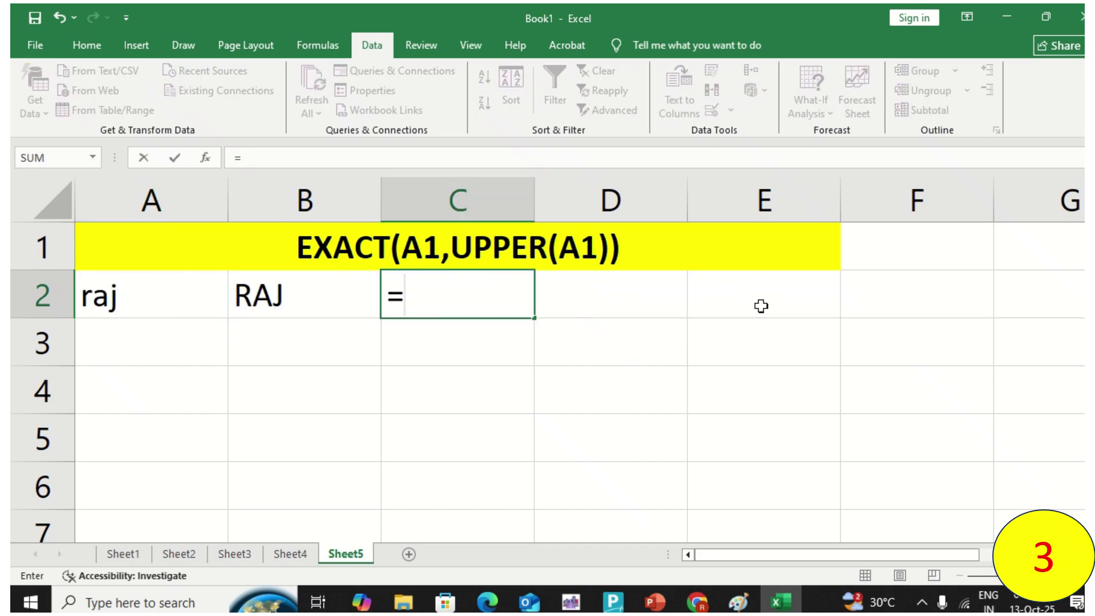
left_click(188, 282)
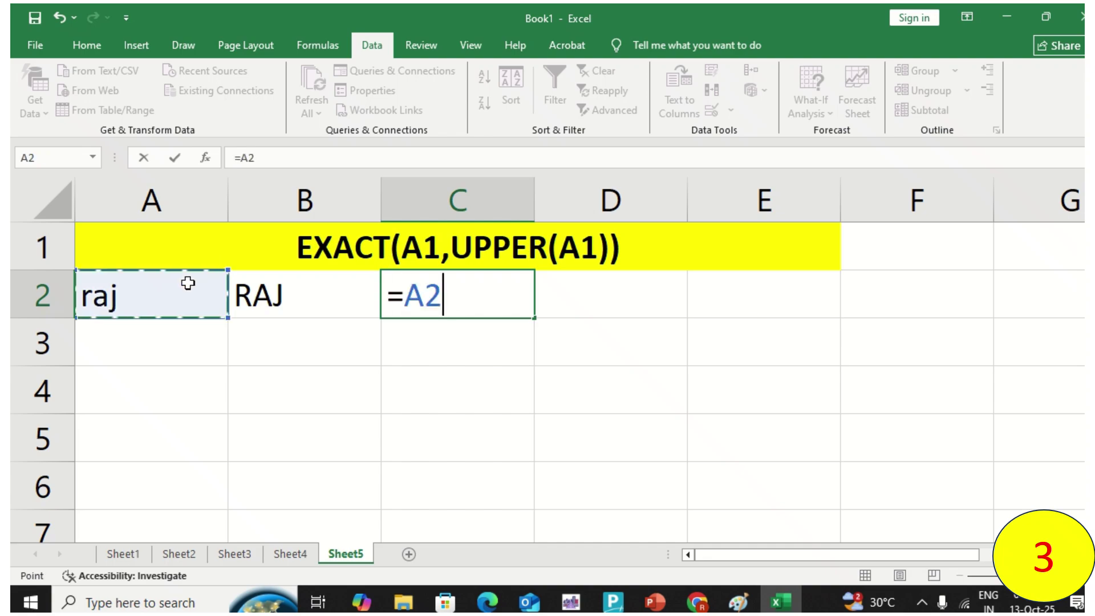
type("=")
left_click(348, 294)
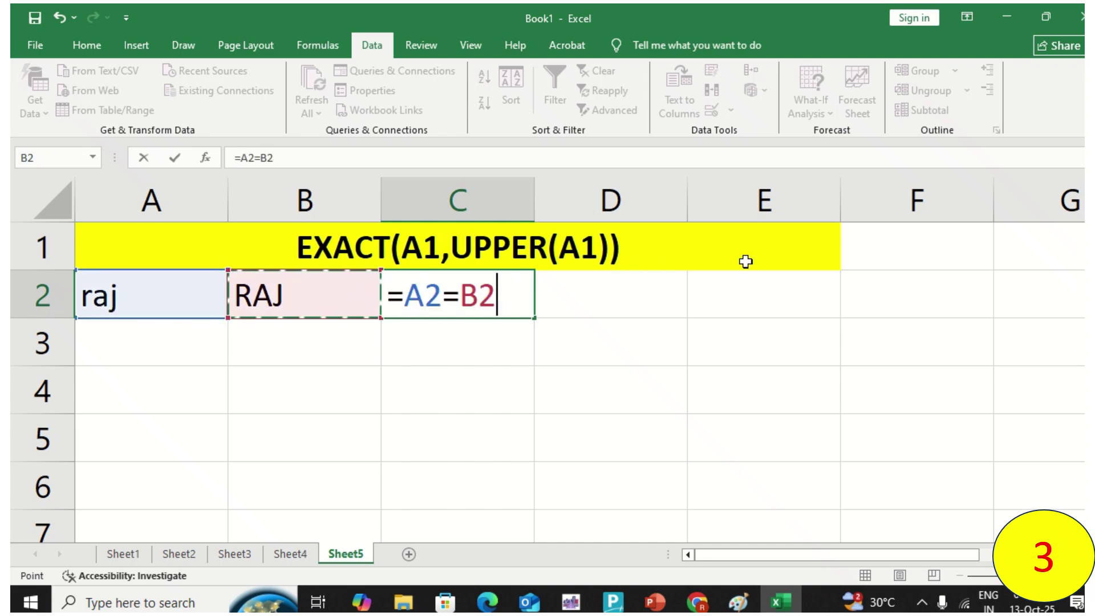
key("Return")
Examine the names in A2 and B2 alongside the result of the comparison in C2
key("Right")
key("Left")
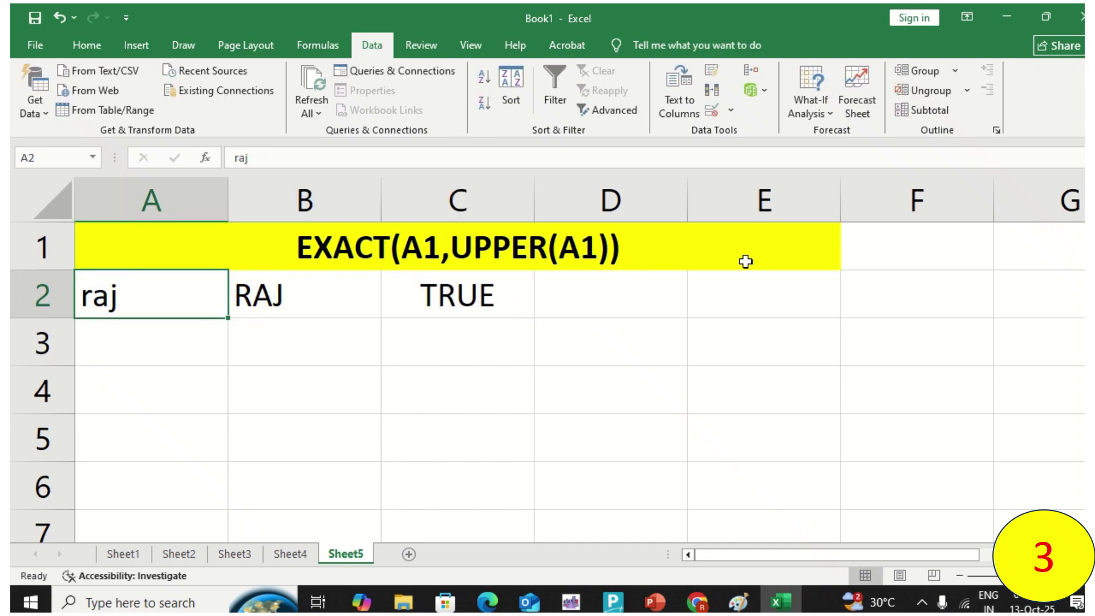
key("Right")
key("Right")
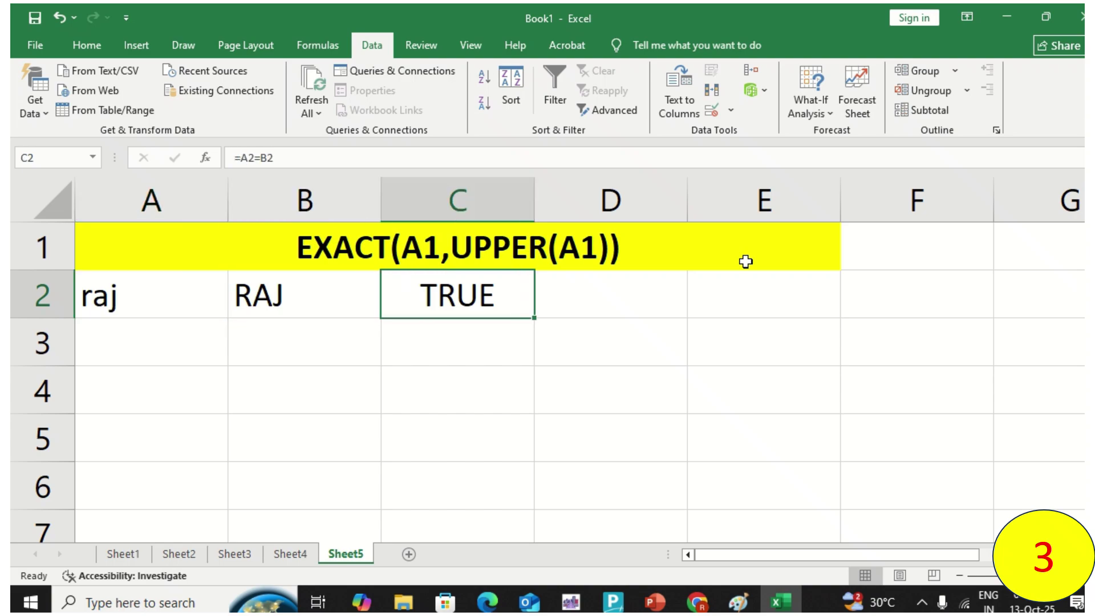
key("Left")
key("Left")
key("Right")
key("Right")
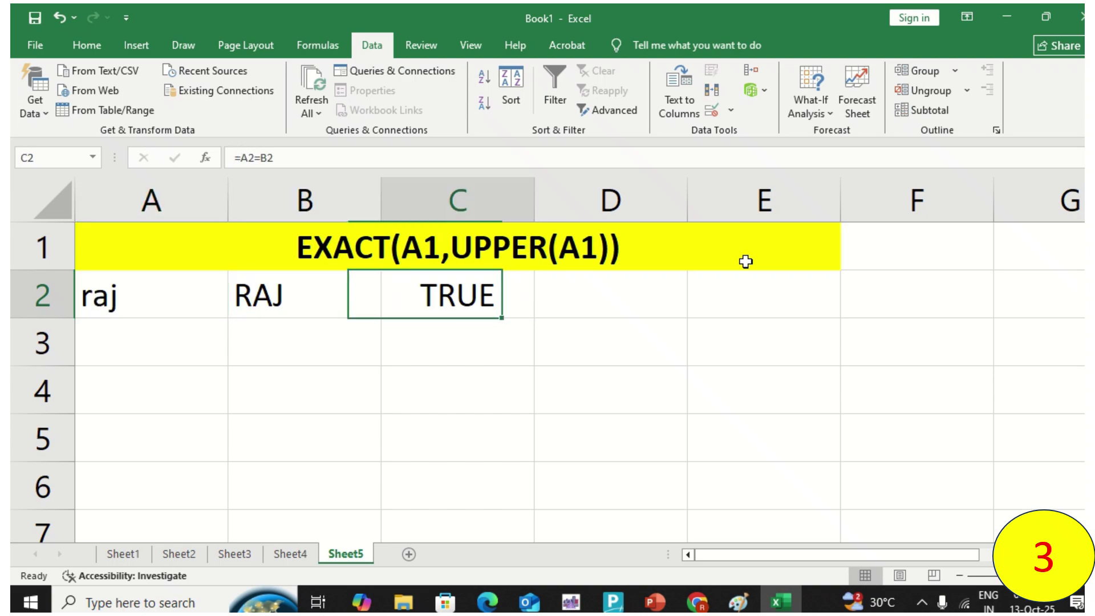
Replace the comparison in cell C2 with the case-sensitive formula =EXACT(A2,B2)
key("F2")
key("Home")
key("Right")
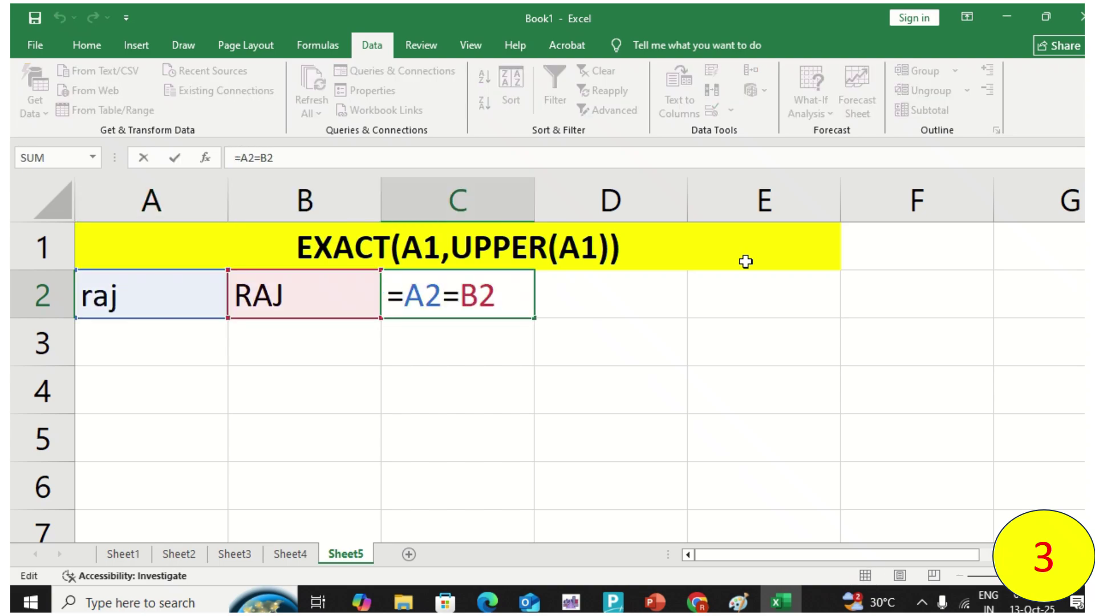
key("shift+End")
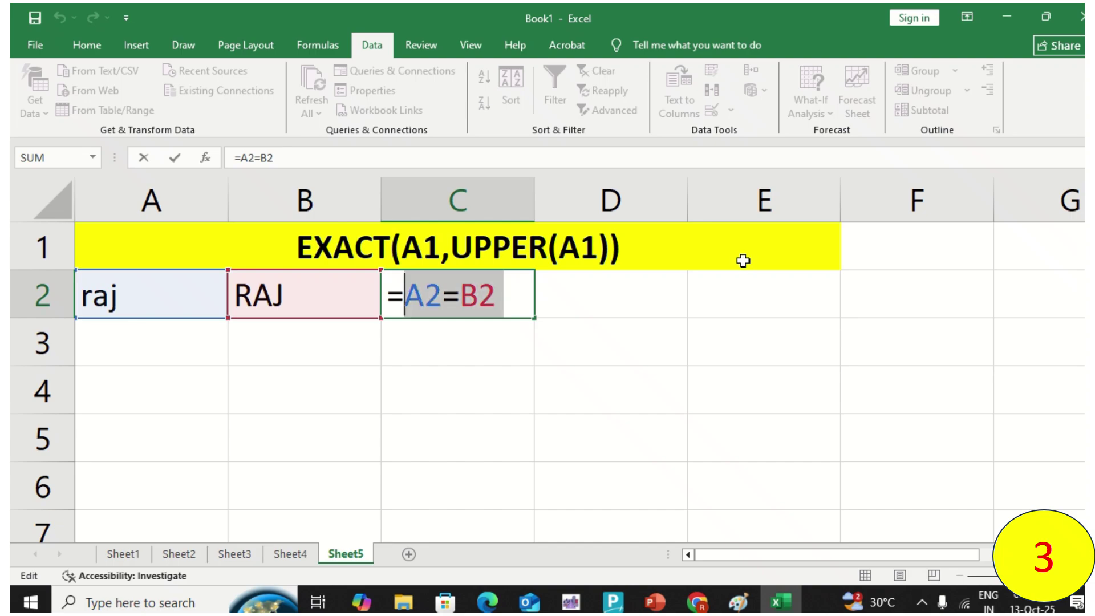
type("e")
key("BackSpace")
type("EXAC")
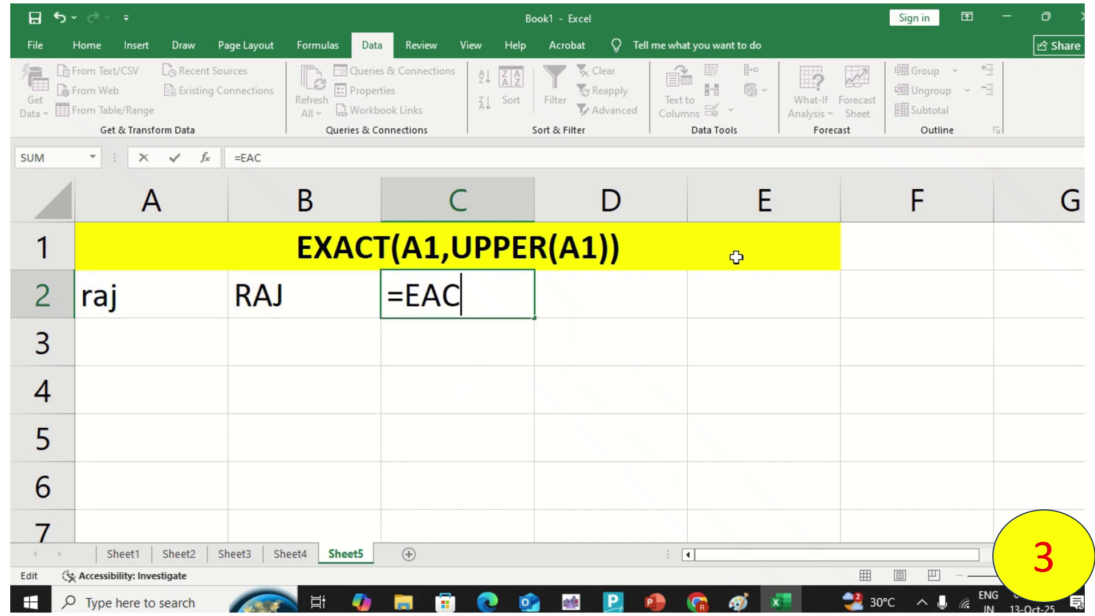
key("BackSpace")
key("BackSpace")
type("XACT(")
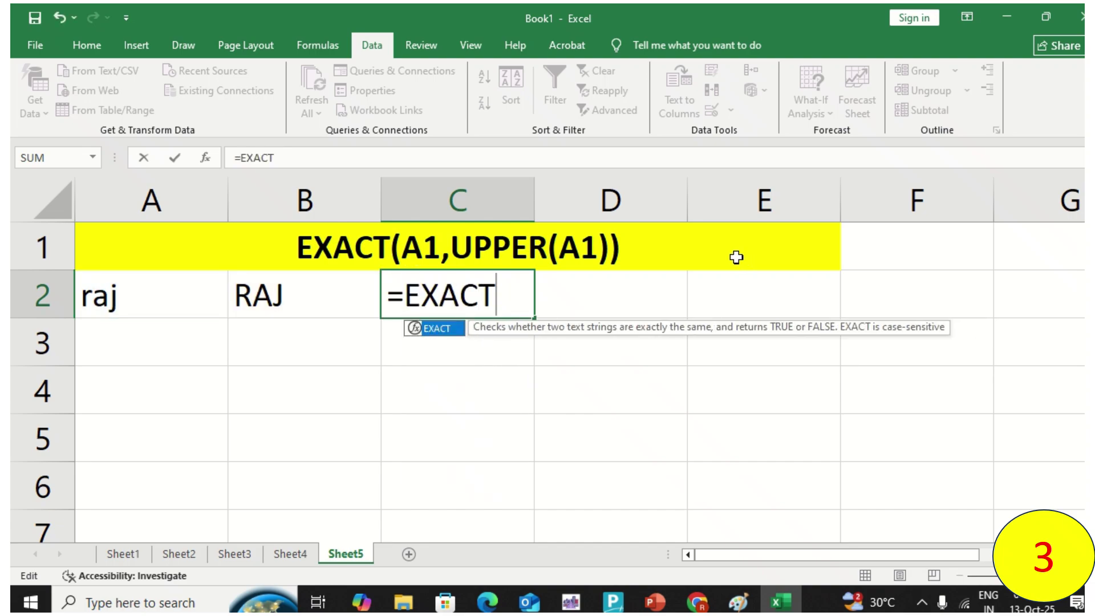
left_click(198, 277)
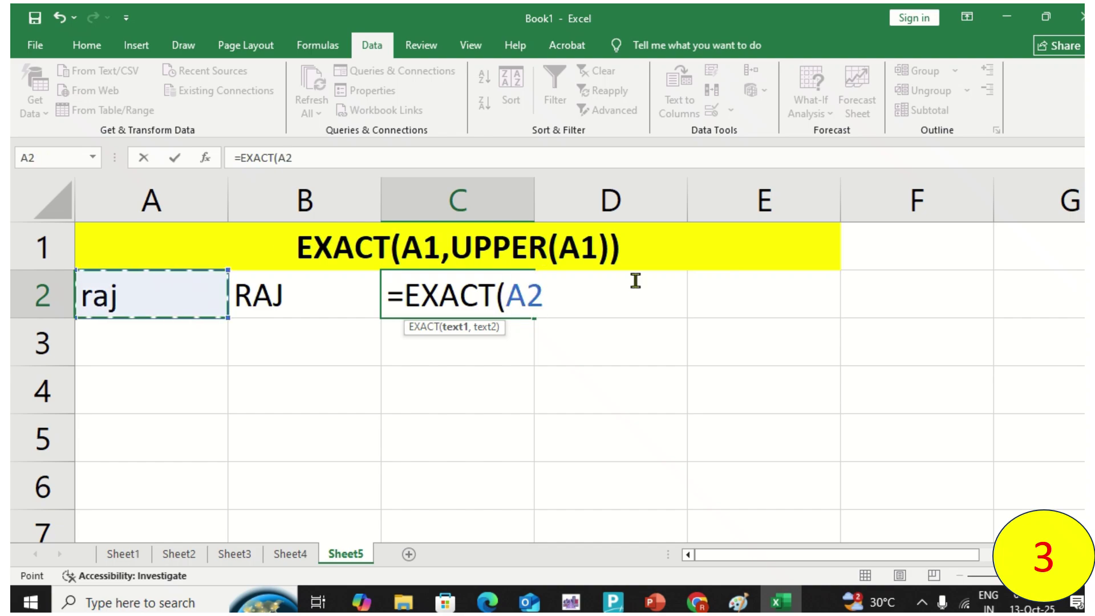
type(",")
left_click(376, 294)
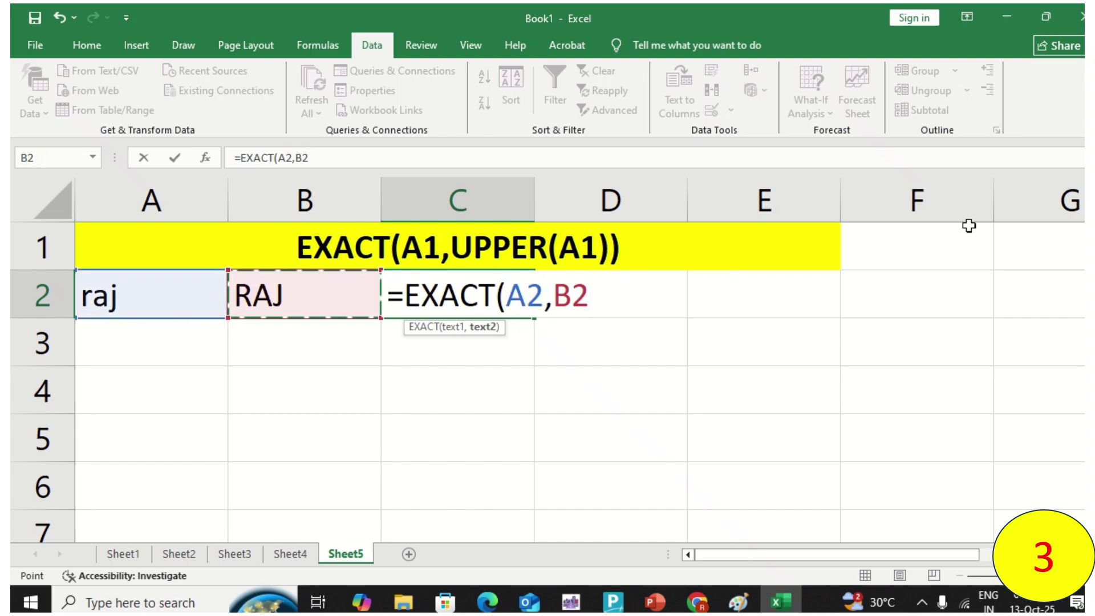
key("Return")
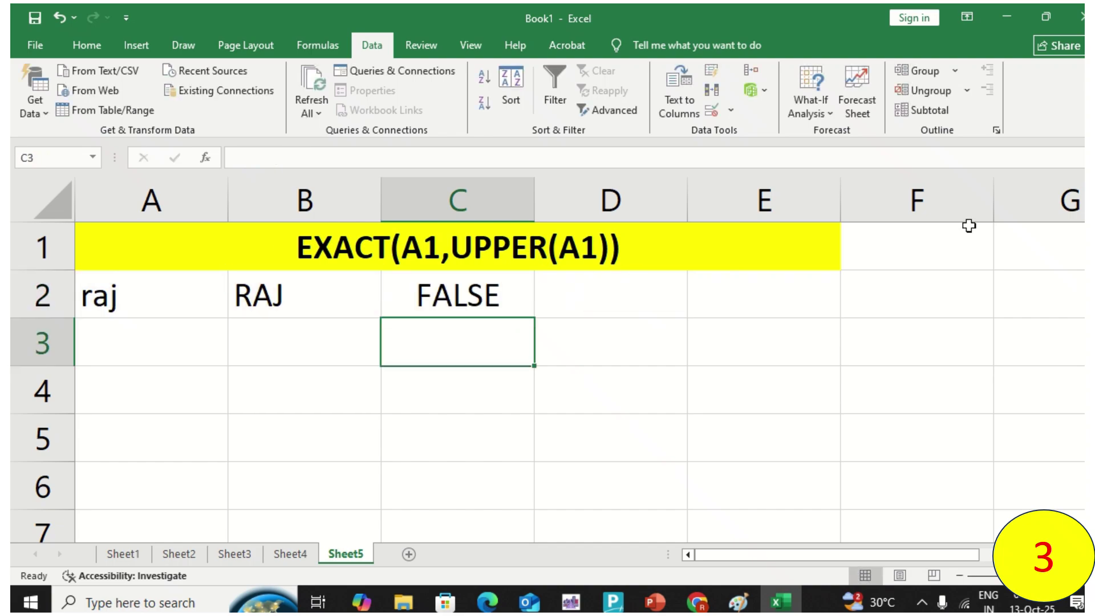
Rewrite the name in cell A2 in uppercase to match the entry in B2
key("Up")
key("Left")
key("Left")
type("ra")
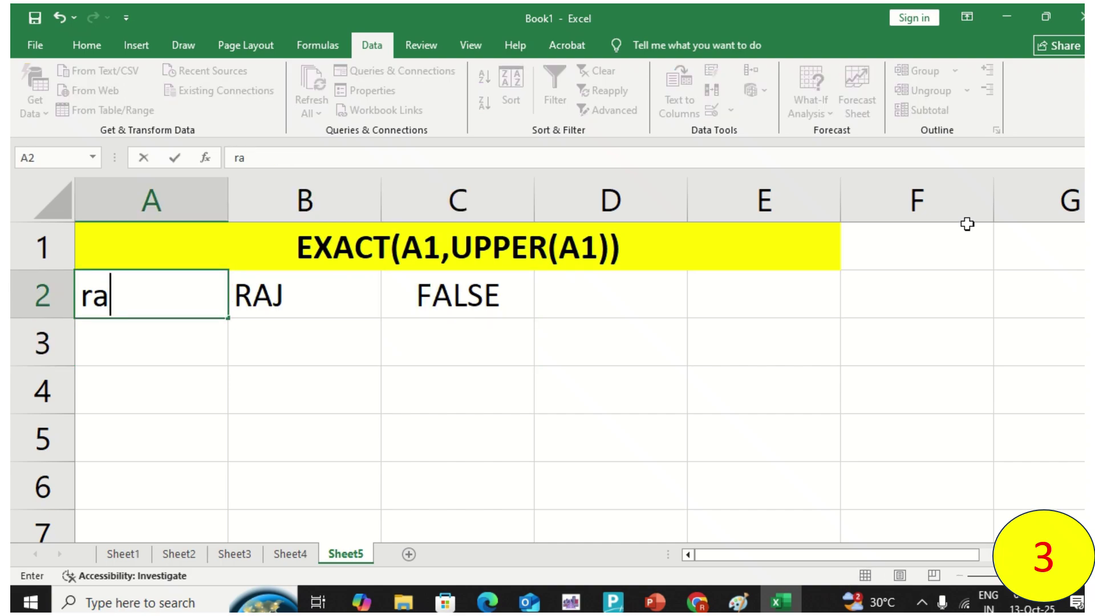
key("BackSpace")
key("BackSpace")
type("RAJ")
key("Return")
key("Up")
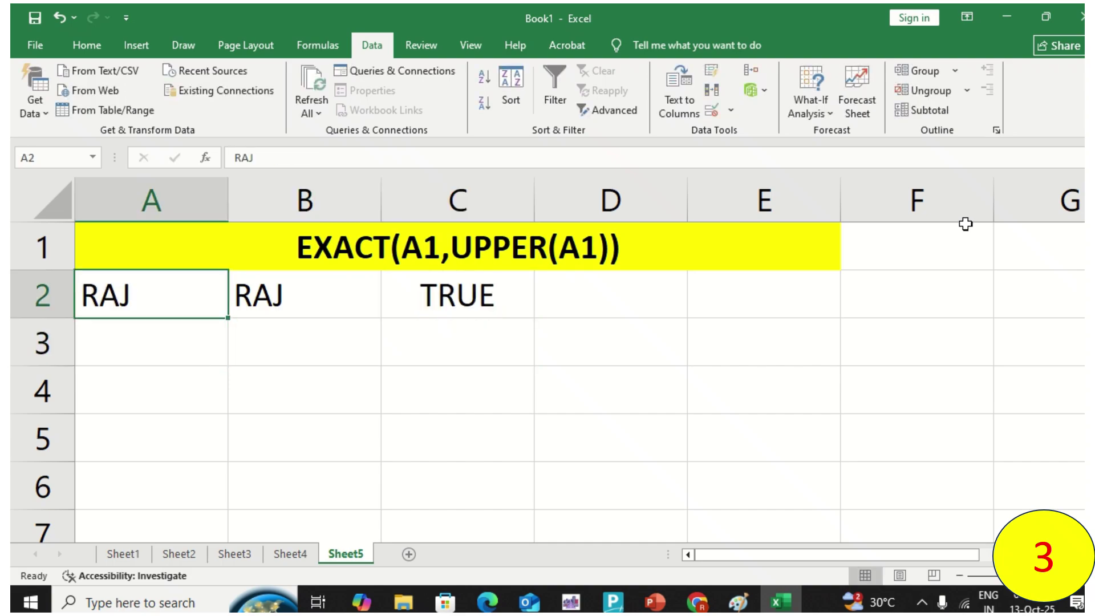
Inspect the EXACT formula in cell C2 and the cells it references, without changing it
key("Right")
key("Right")
key("F2")
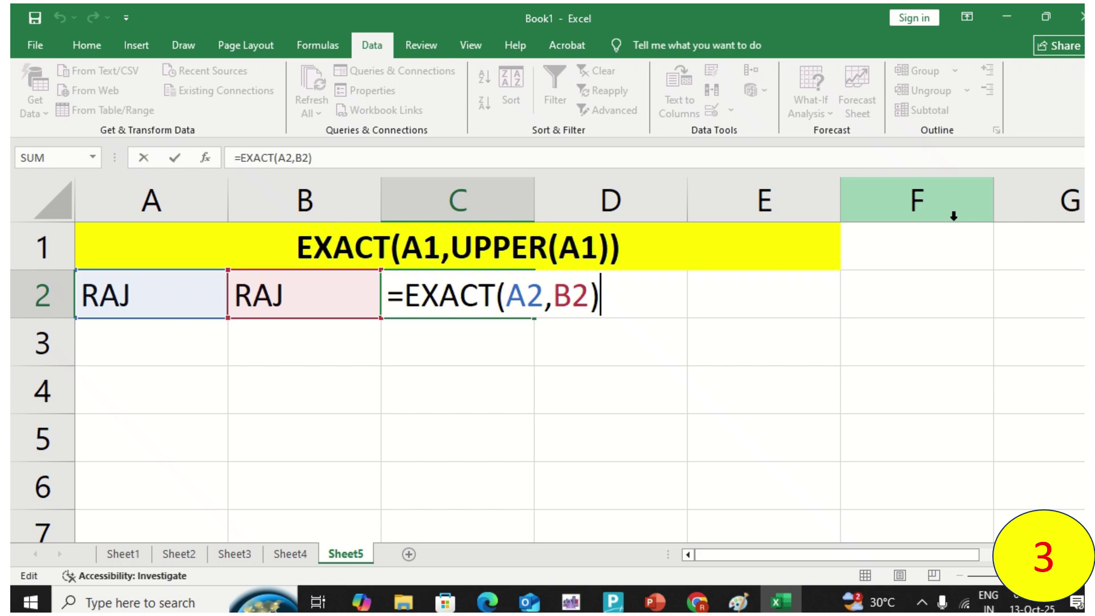
key("Escape")
key("Left")
key("Left")
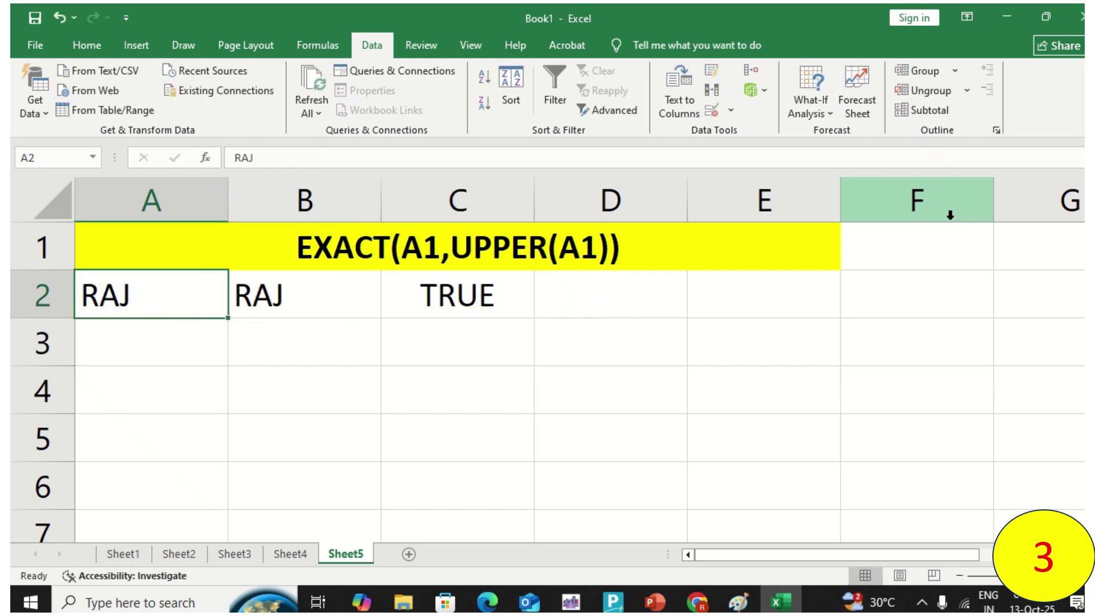
Clear the sample names and the EXACT formula from cells A2:C2
key("shift+Right")
key("shift+Right")
key("shift+Right")
key("Delete")
key("Left")
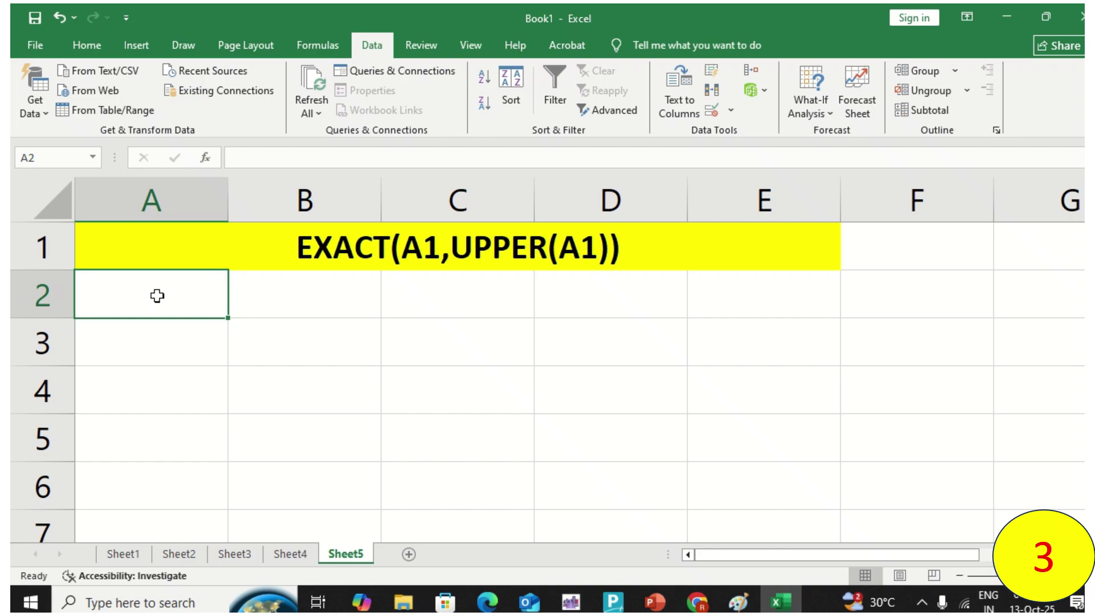
Fill the cells A2:A5 with a light gray background colour
left_click_drag(159, 293, 160, 440)
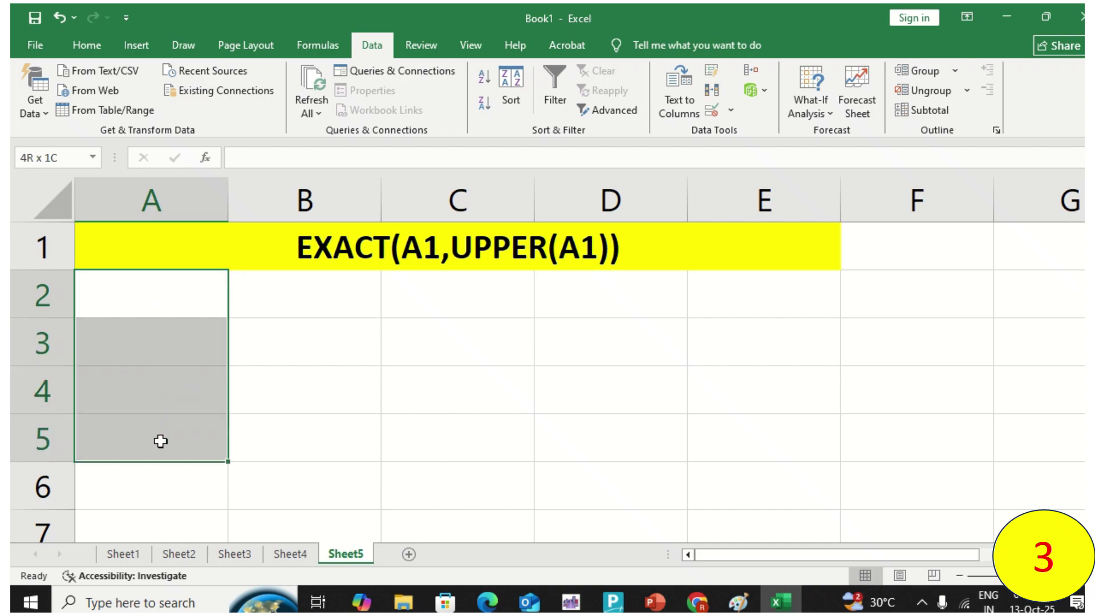
right_click(160, 441)
left_click(246, 488)
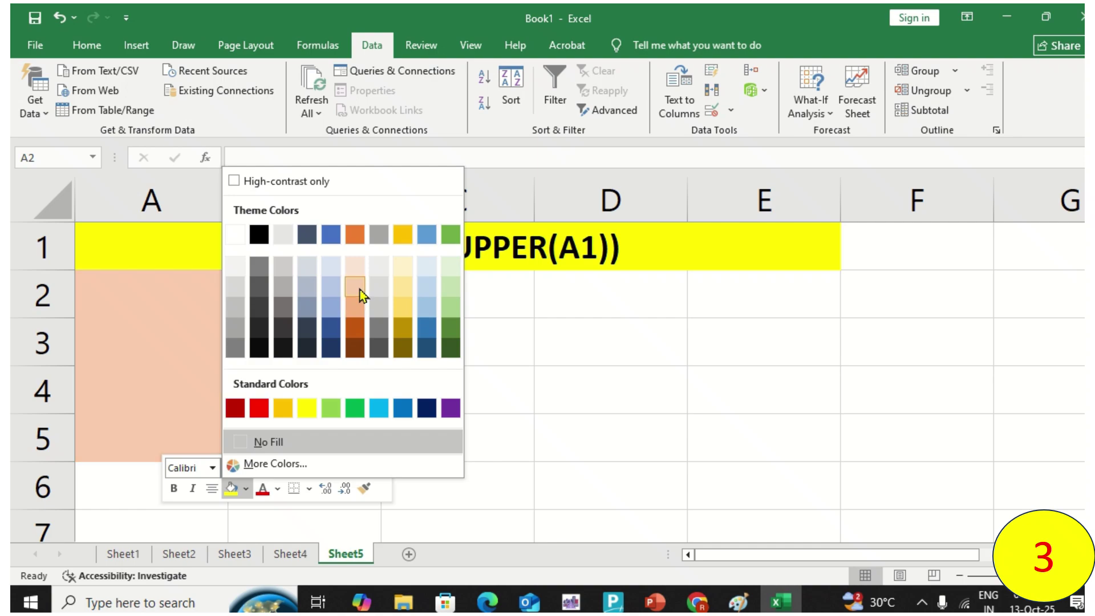
left_click(241, 286)
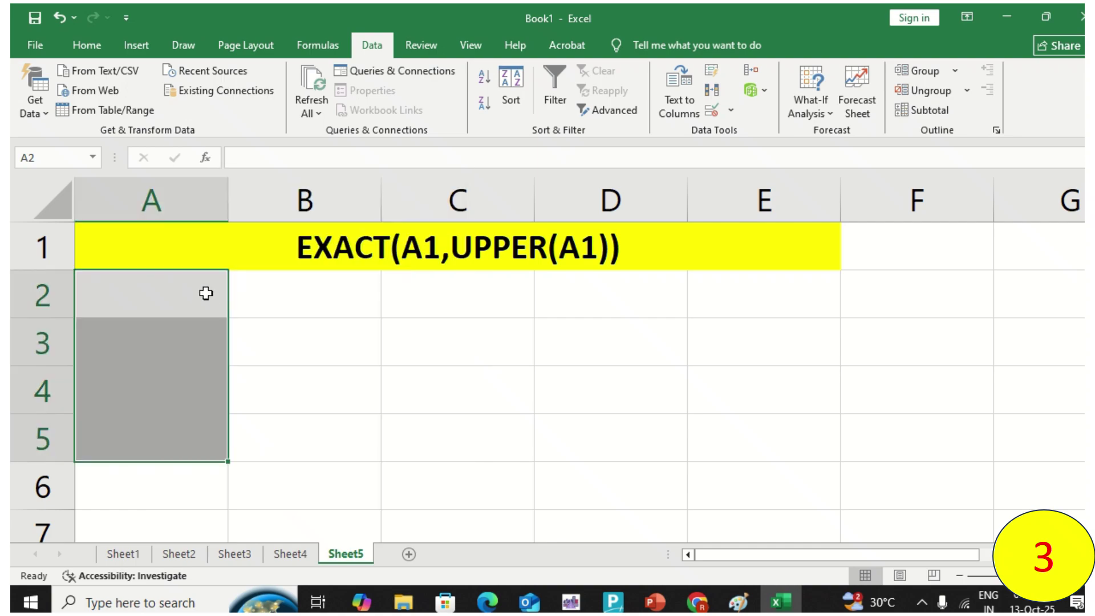
Try entering the lowercase text dsfsd in cell A2 without a validation rule, and clear it
left_click(213, 300)
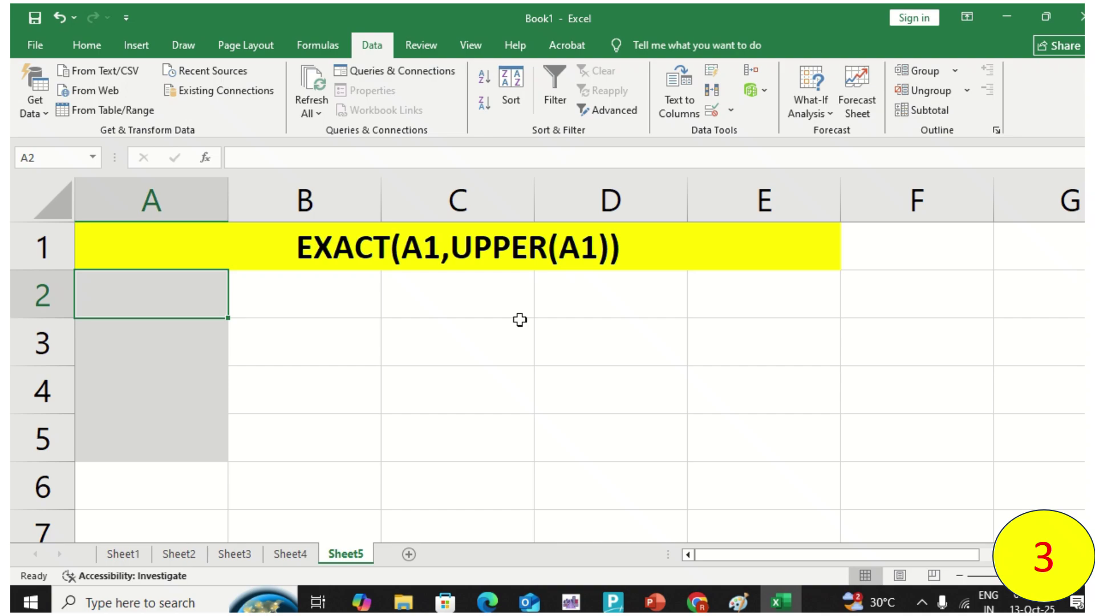
type("dsfsd")
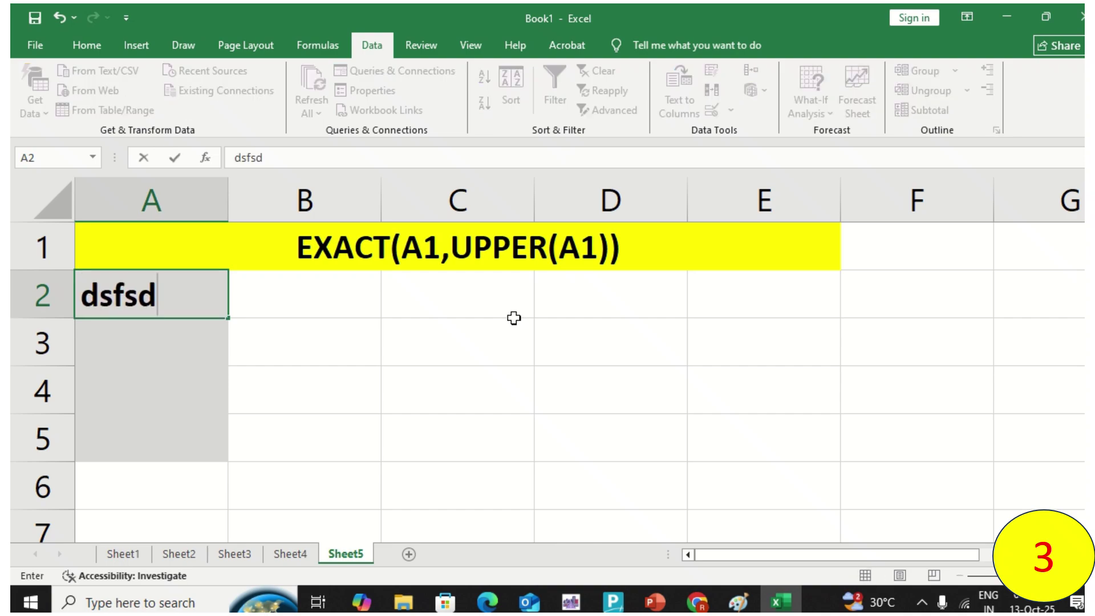
key("ctrl+Return")
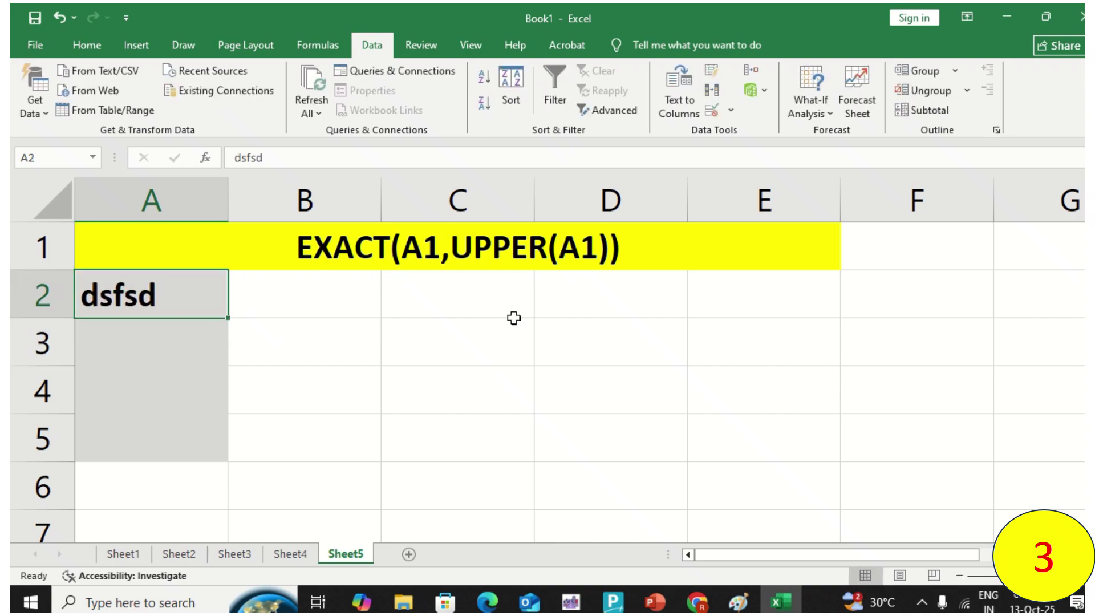
key("Delete")
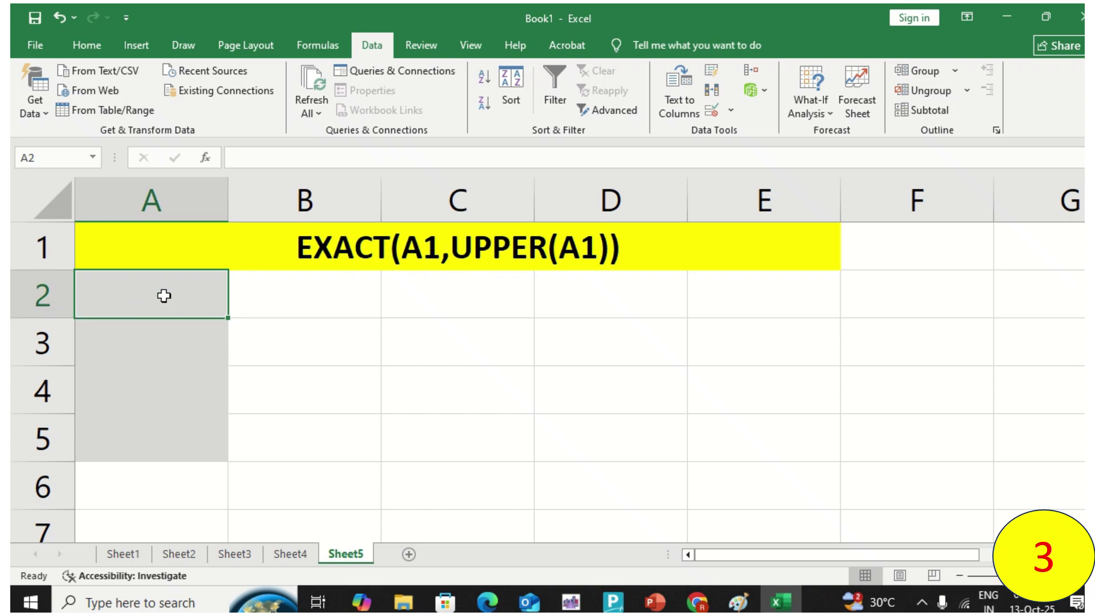
Open Data Validation for the cells A2:A5 and set the allowed criteria to Custom
left_click_drag(164, 294, 162, 444)
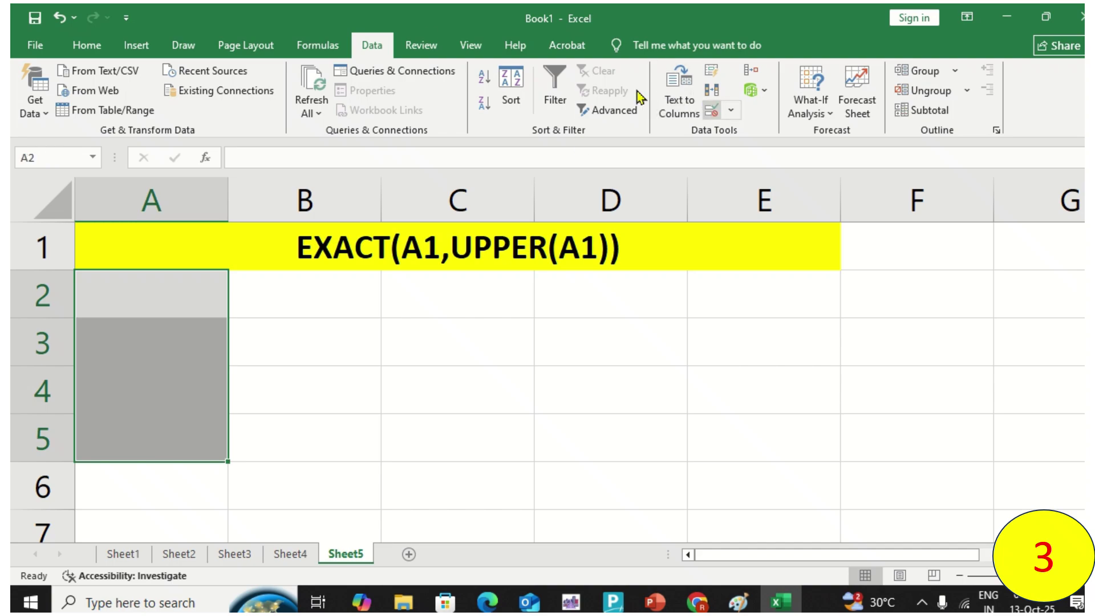
left_click(731, 112)
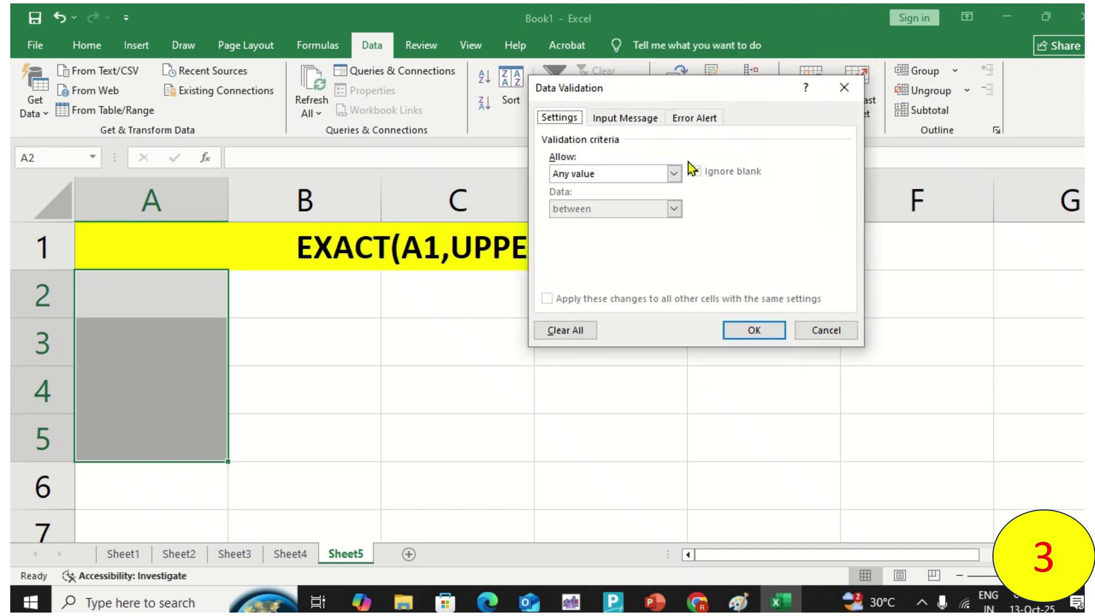
left_click_drag(644, 192, 677, 297)
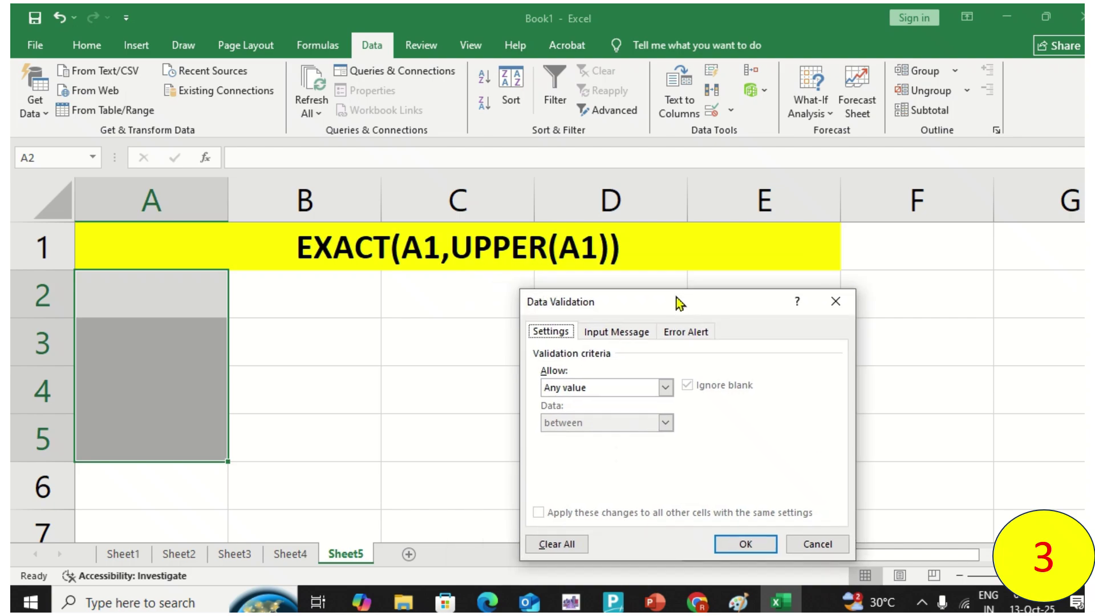
left_click(632, 389)
left_click(620, 478)
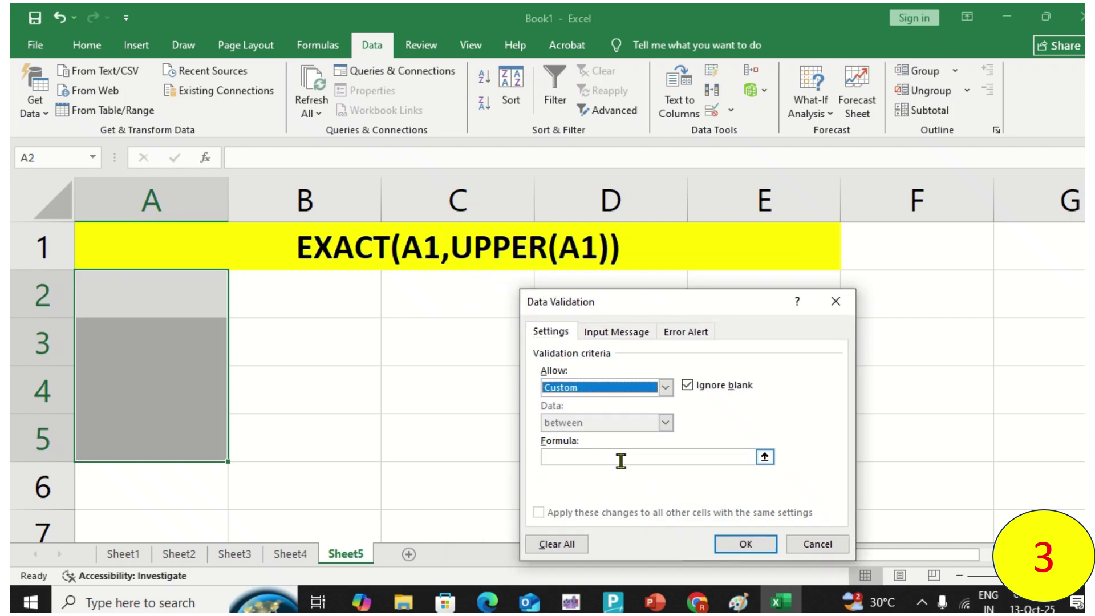
left_click(618, 457)
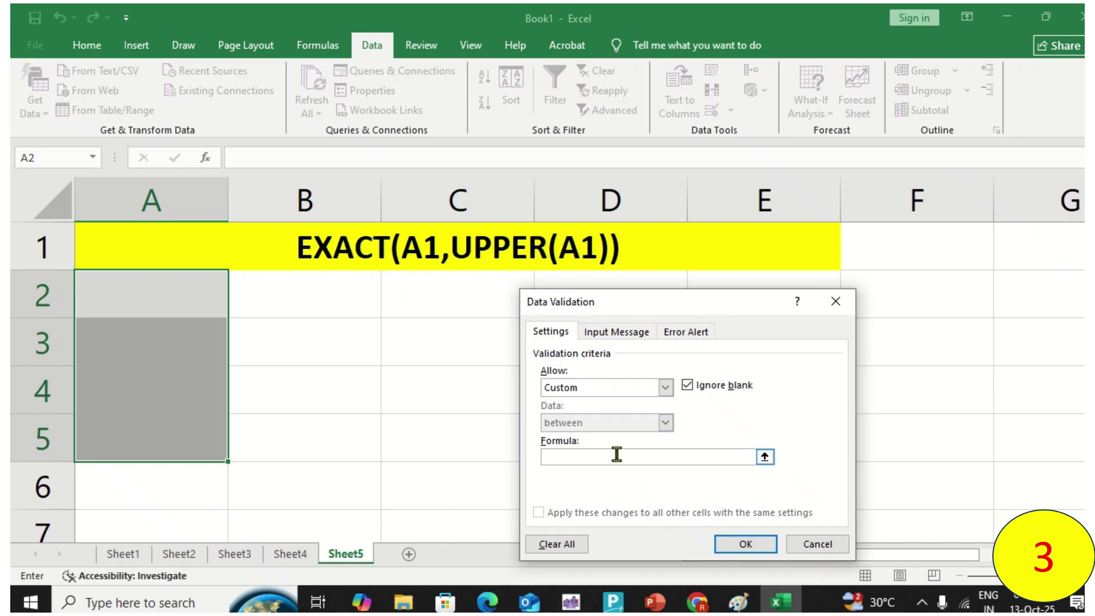
Set the validation formula to =EXACT(A2,UPPER(A2))=TRUE and apply the rule to A2:A5
type("=EXACT")
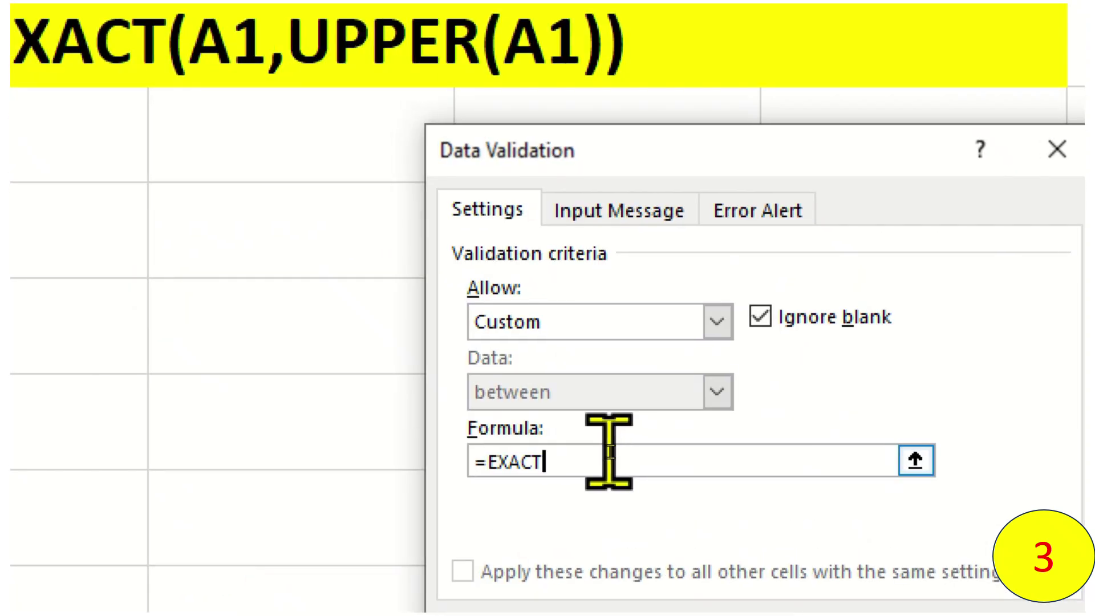
type("(")
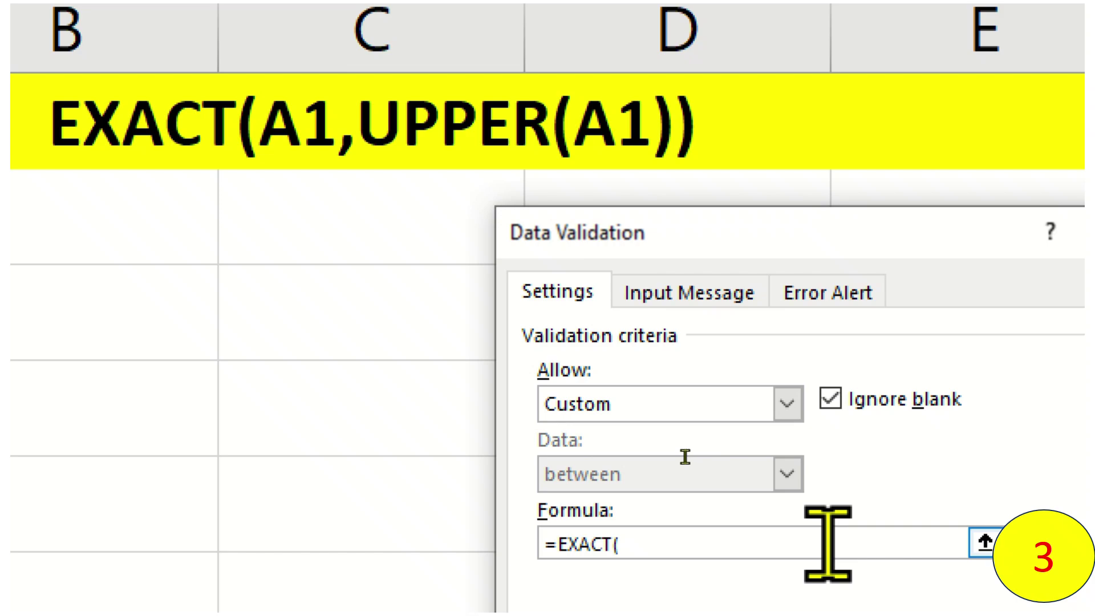
type("A")
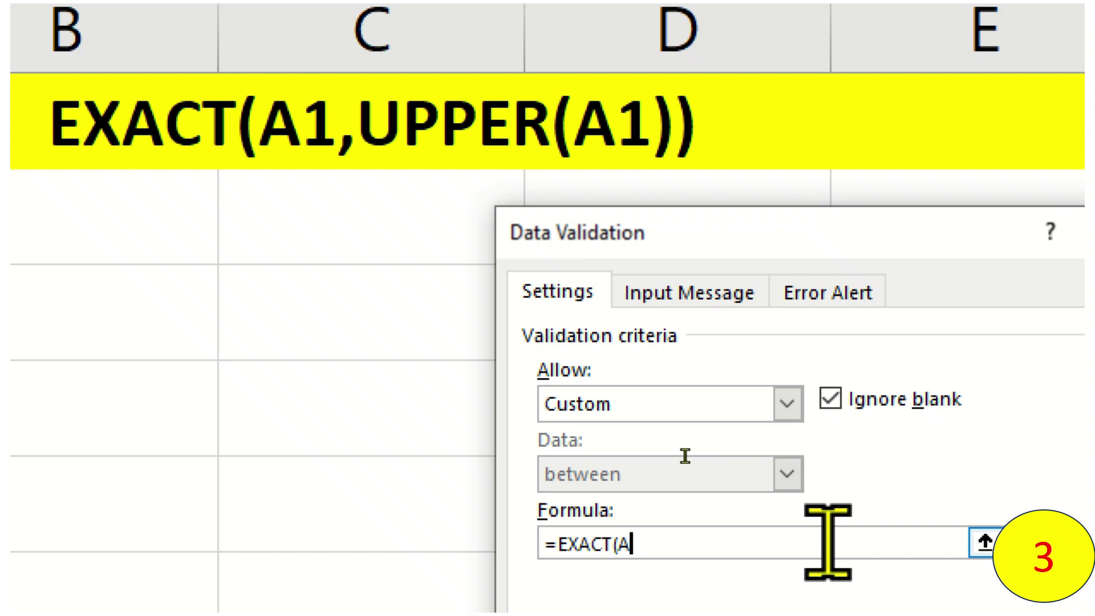
type("2")
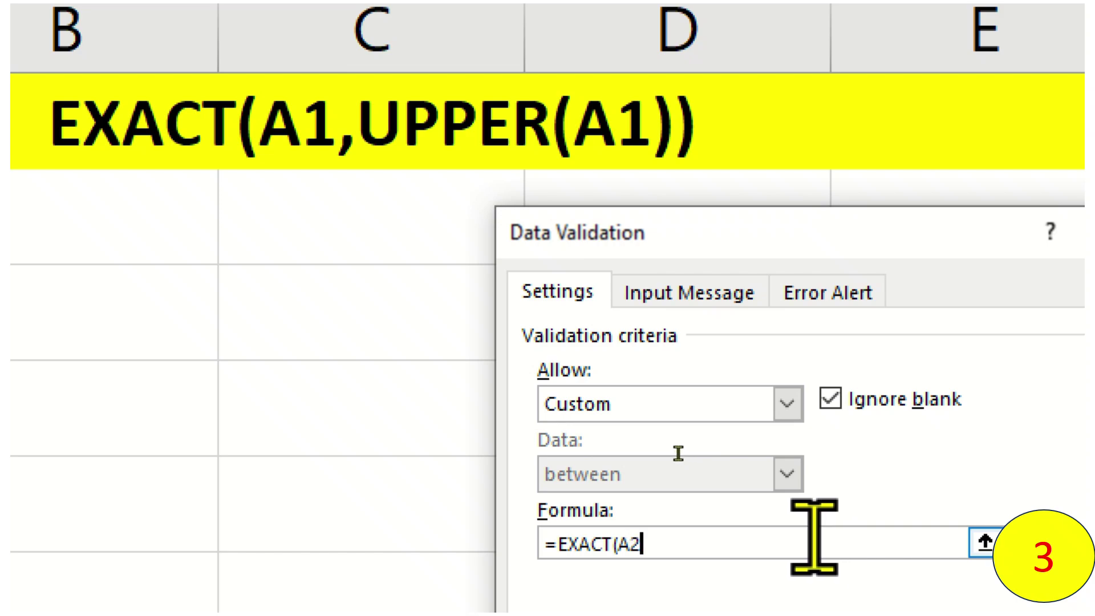
type(",UPPER(")
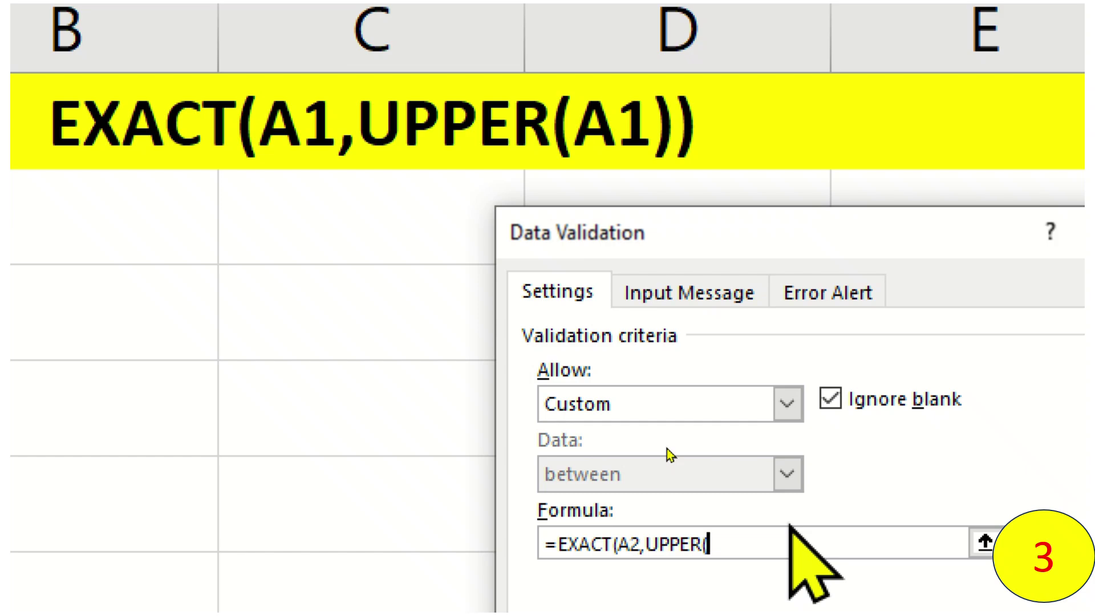
type("A2))=TRUE")
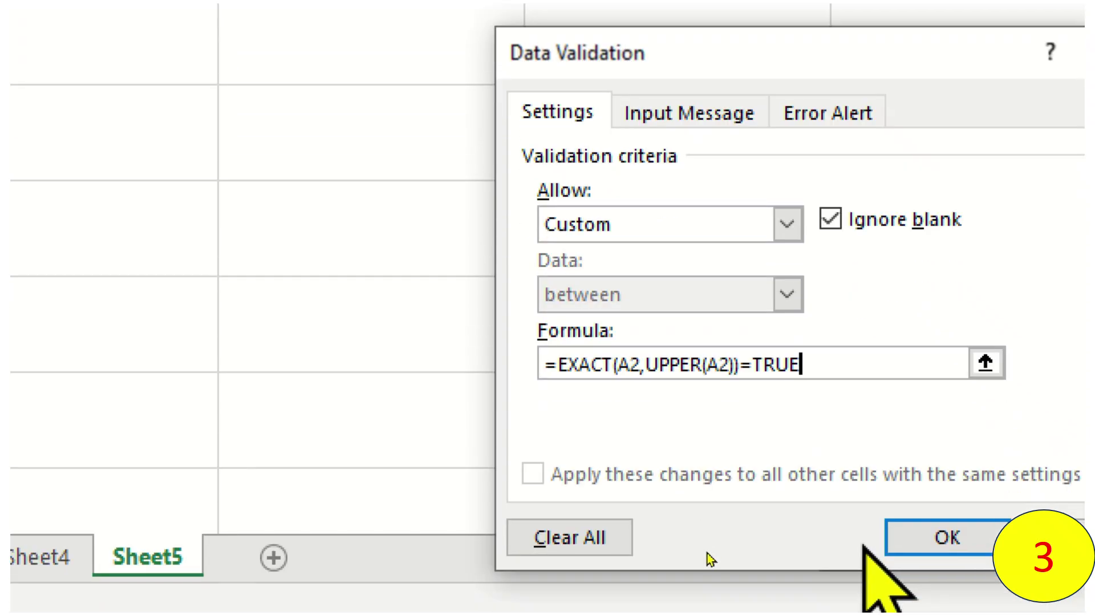
left_click(948, 517)
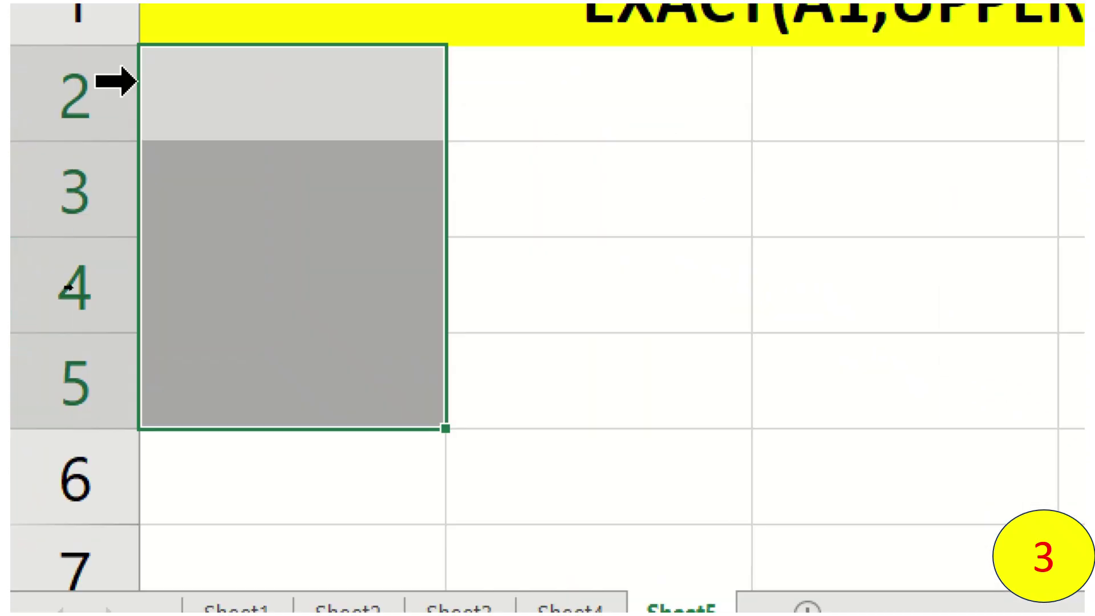
Test the rule in cell A2 with a lowercase name, and re-enter the same name in uppercase
left_click(288, 165)
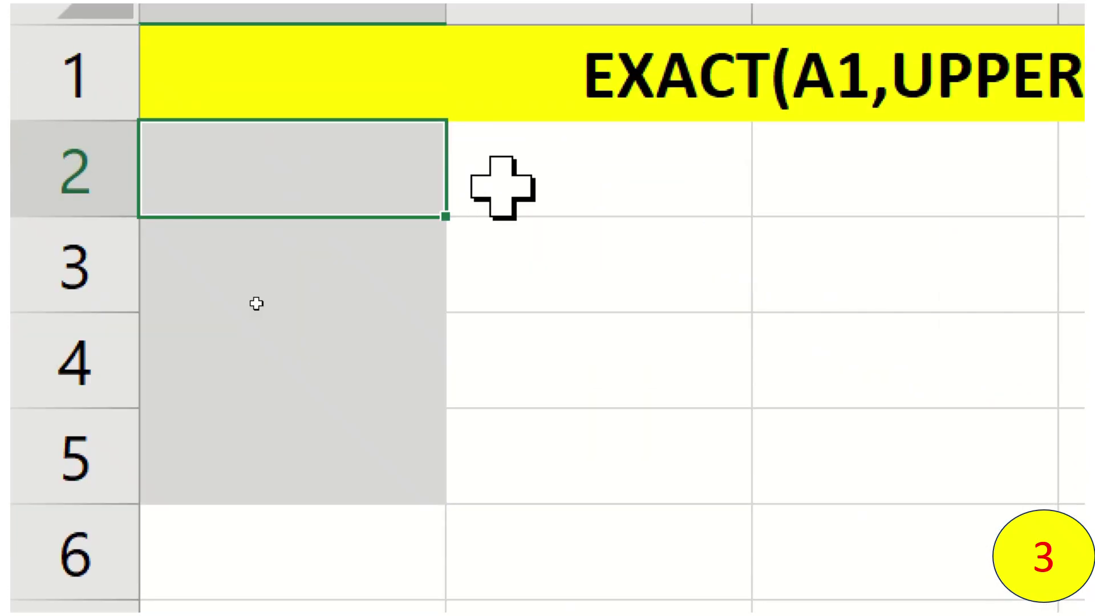
type("raj")
key("Return")
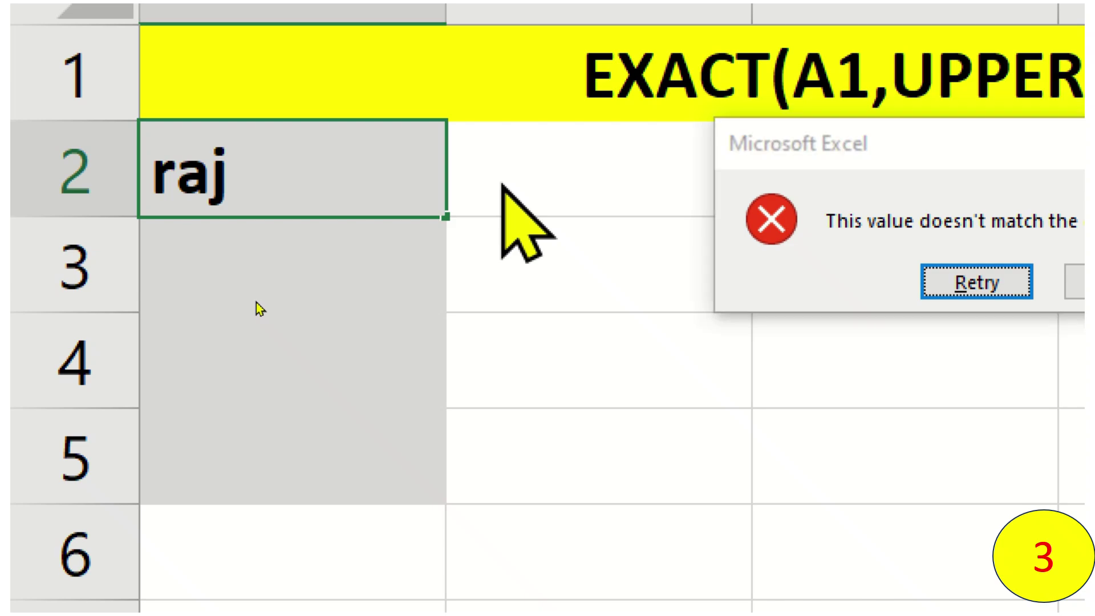
key("Return")
type("RAJ")
key("Return")
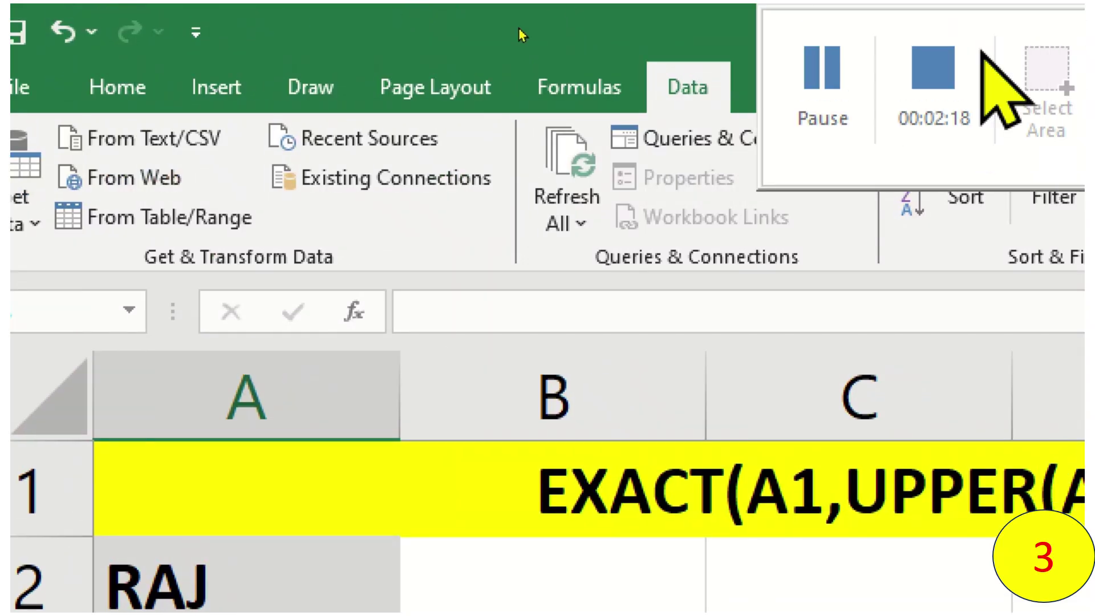
left_click(904, 62)
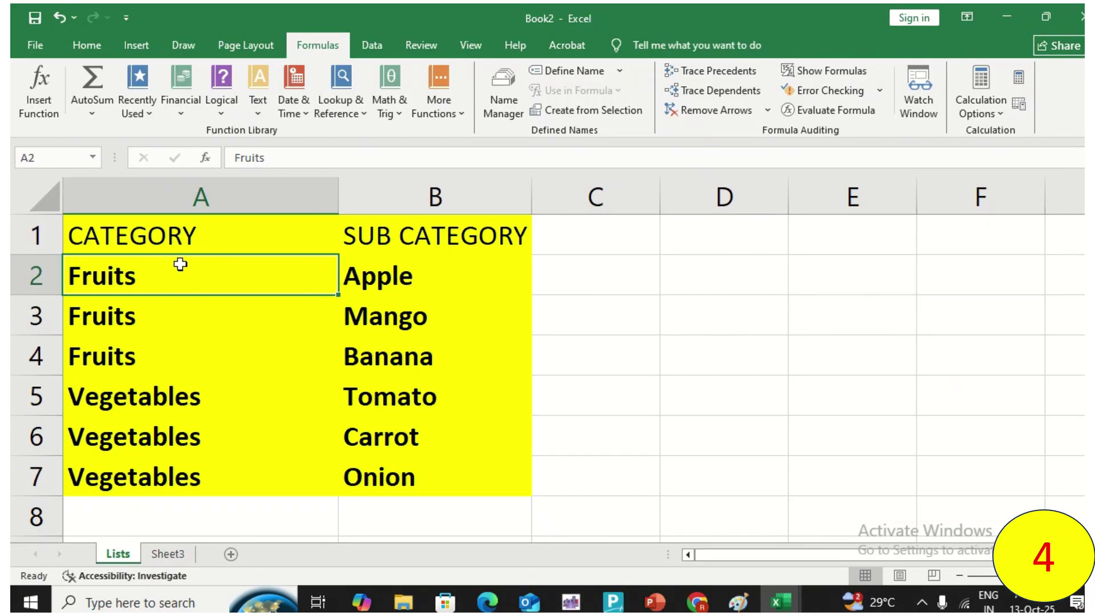
Examine the Fruits and Vegetables categories on Book2's Lists sheet and the category and product entry cells on Sheet3
left_click_drag(180, 264, 186, 340)
left_click_drag(186, 394, 186, 474)
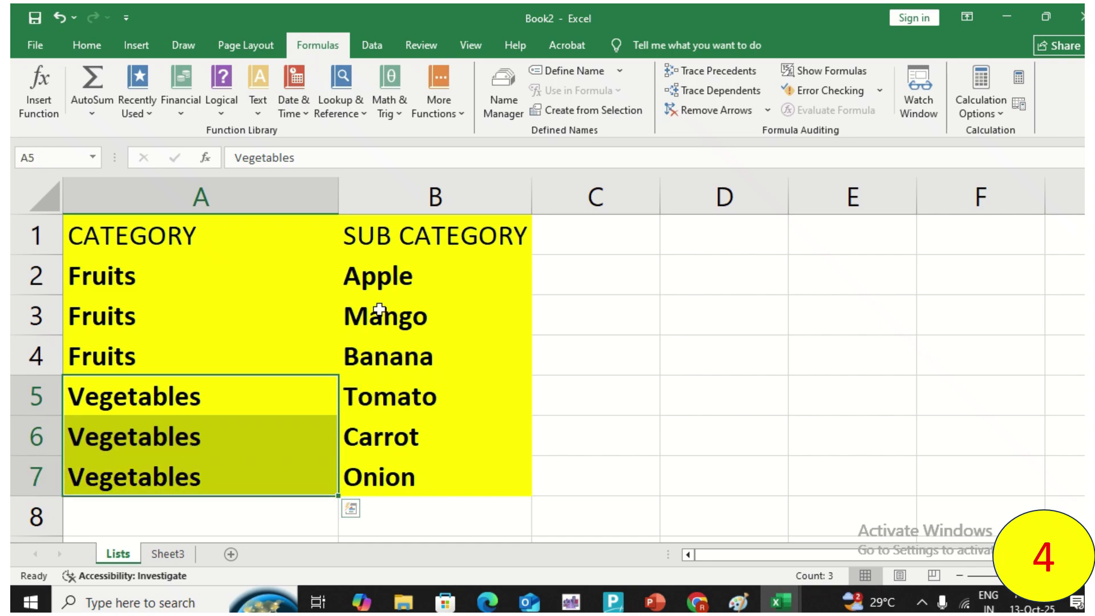
left_click(159, 556)
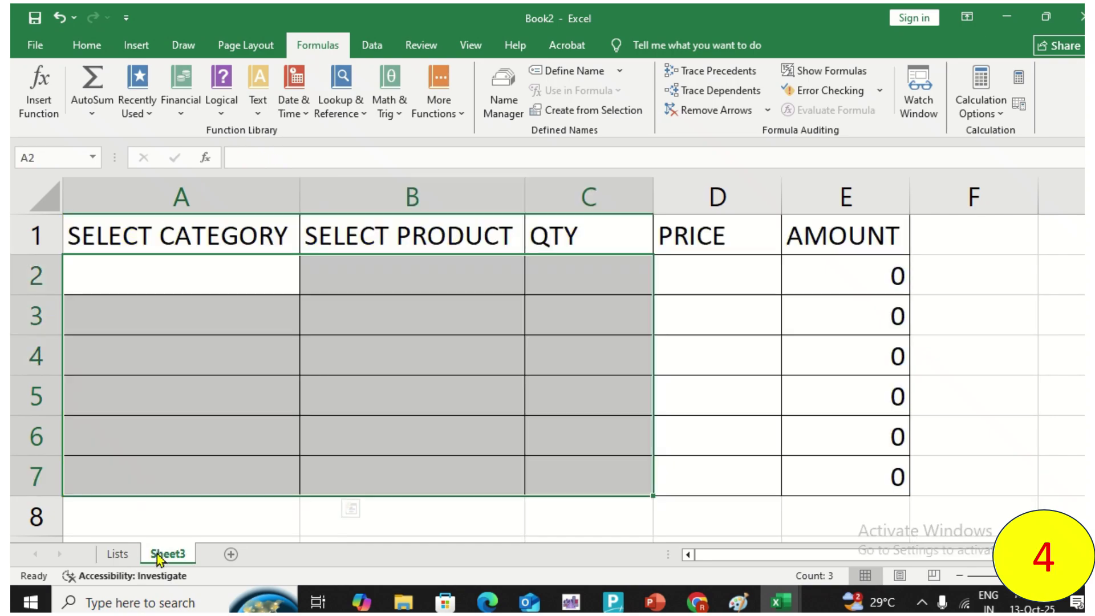
left_click(259, 286)
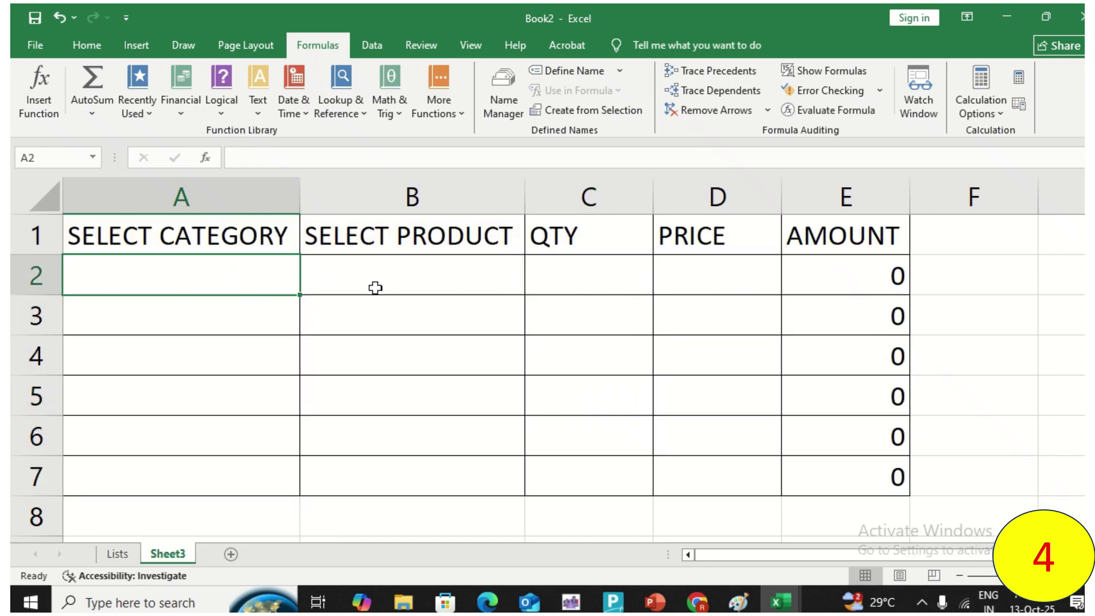
left_click(408, 288)
left_click(272, 270)
left_click(127, 556)
left_click(166, 292)
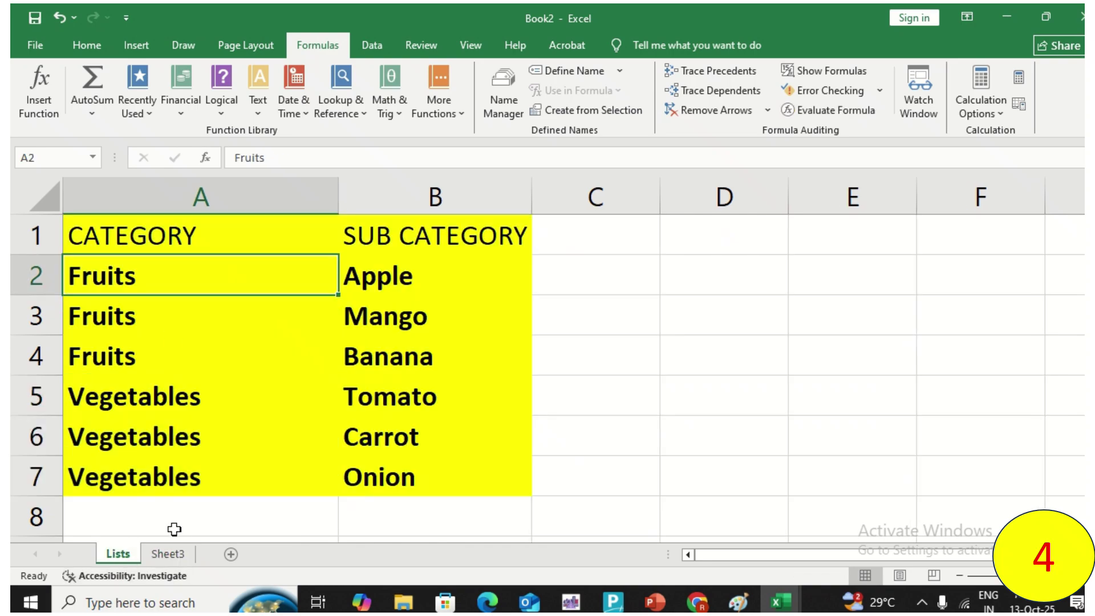
left_click(165, 560)
left_click(415, 286)
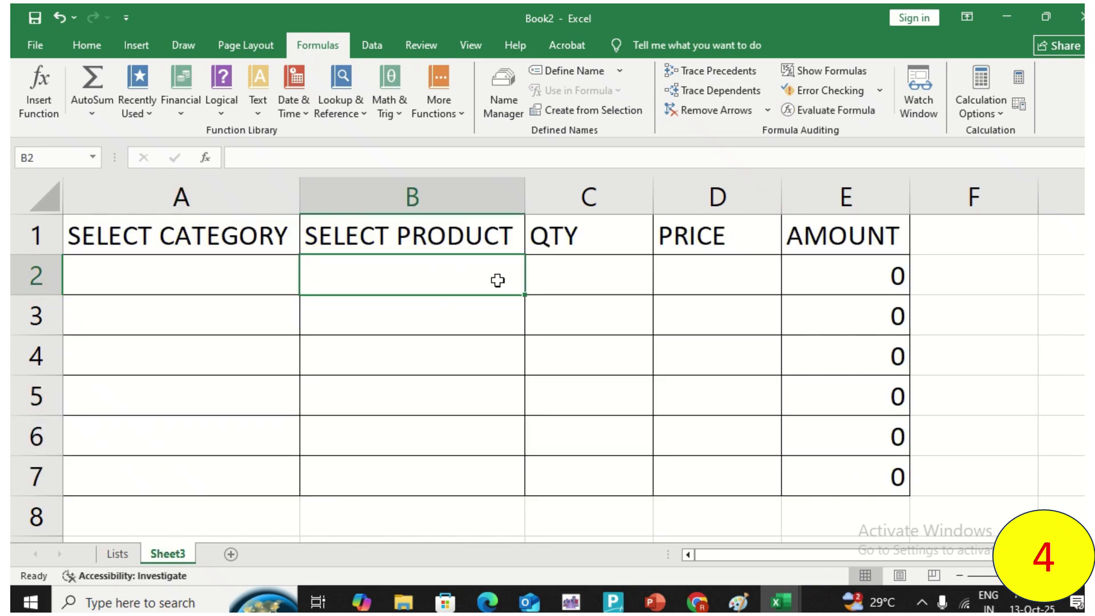
Compare the sub-categories listed for each category on the Lists sheet with the SELECT CATEGORY and SELECT PRODUCT columns on Sheet3
left_click(118, 554)
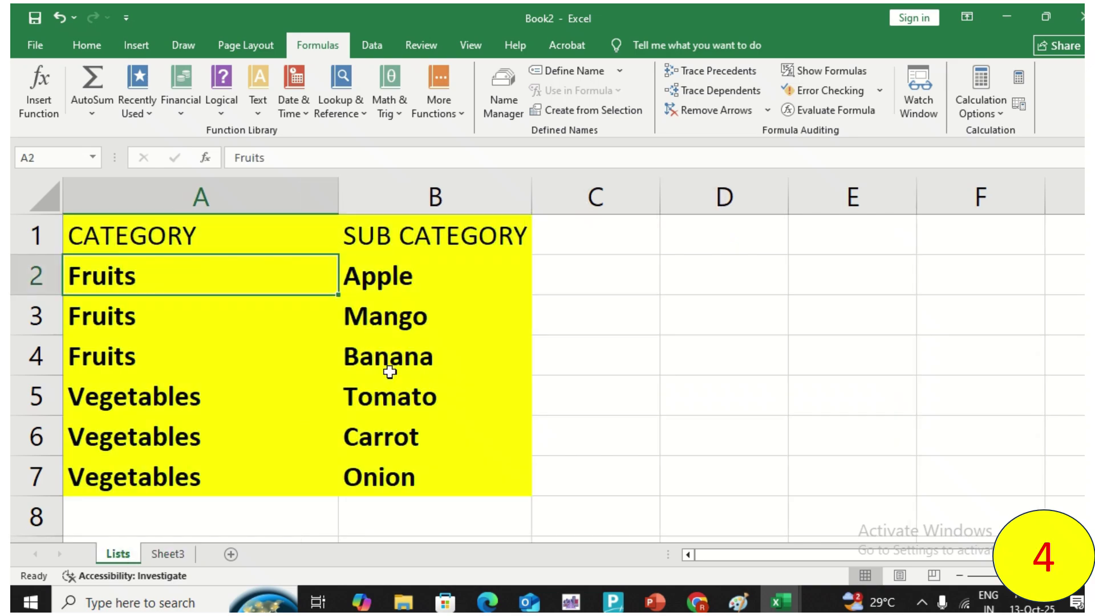
left_click(191, 552)
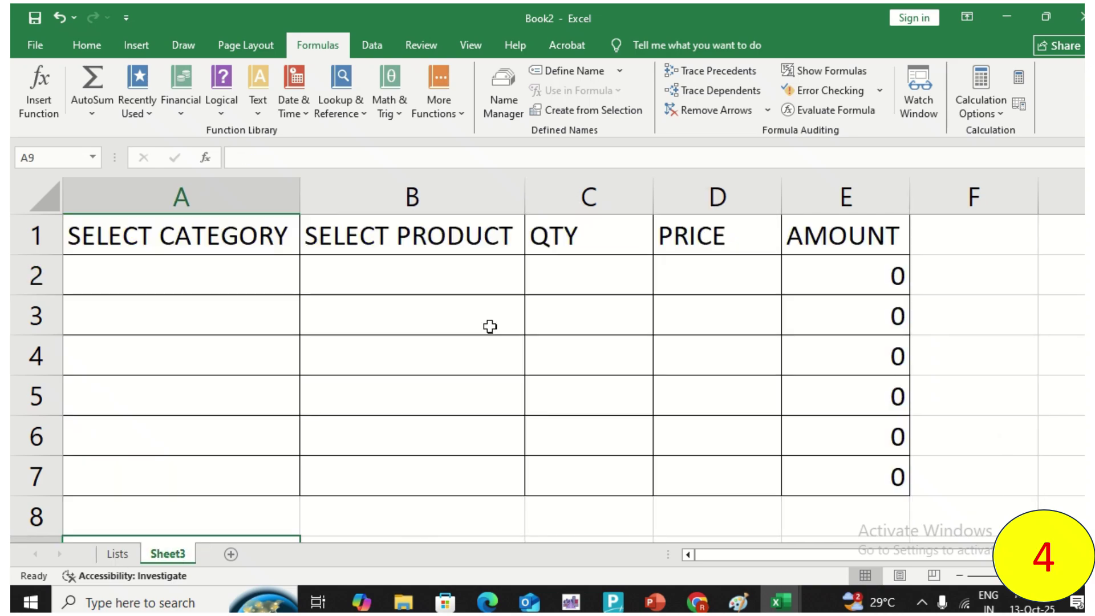
left_click(273, 329)
left_click(109, 555)
left_click(179, 411)
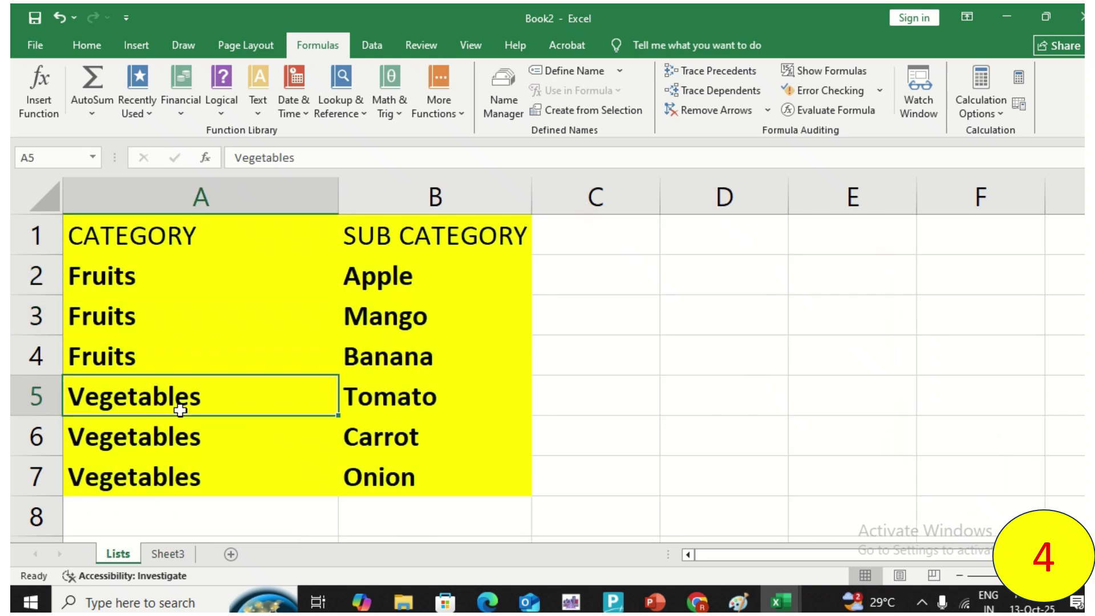
left_click(175, 557)
left_click(386, 311)
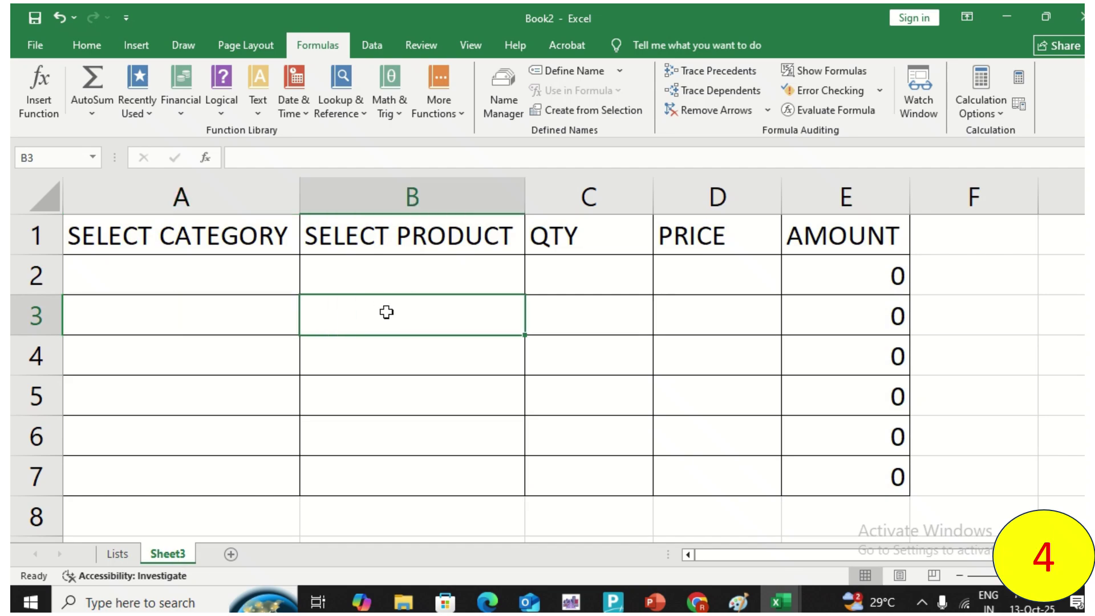
left_click(286, 306)
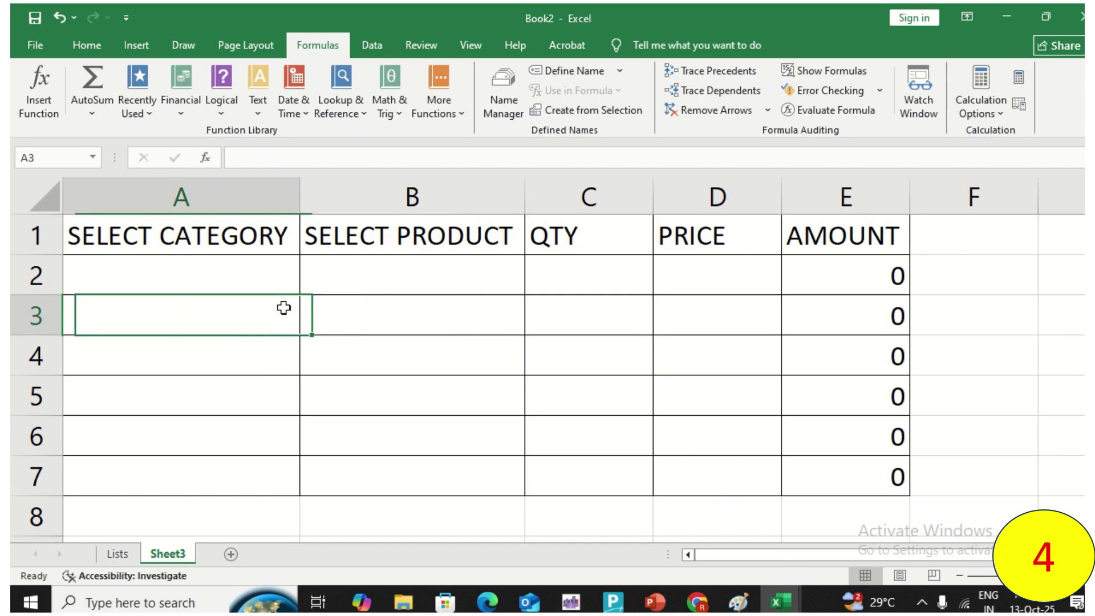
left_click(279, 283)
scroll(279, 285, "up", 2)
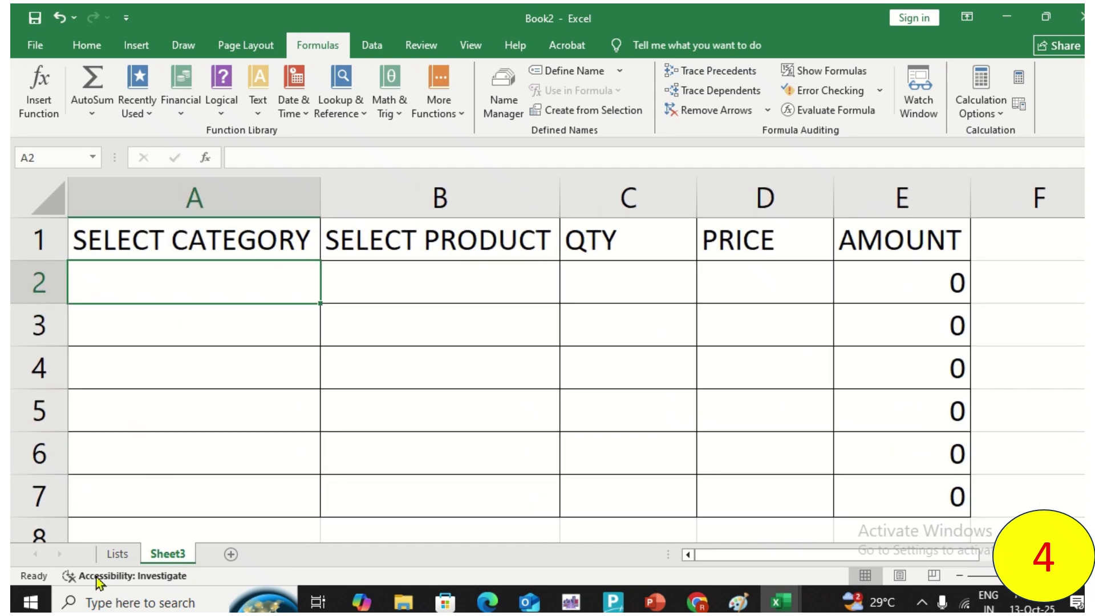
left_click(119, 554)
scroll(340, 339, "up", 2)
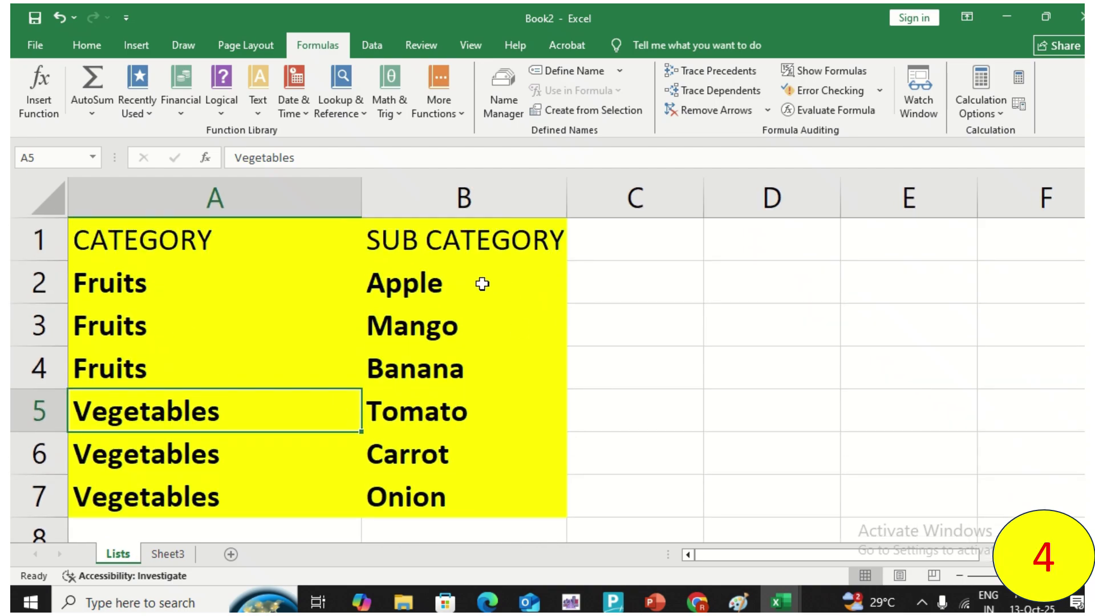
Define the workbook name Fruits for the fruit sub-categories in B2:B4 on the Lists sheet
left_click_drag(482, 284, 453, 356)
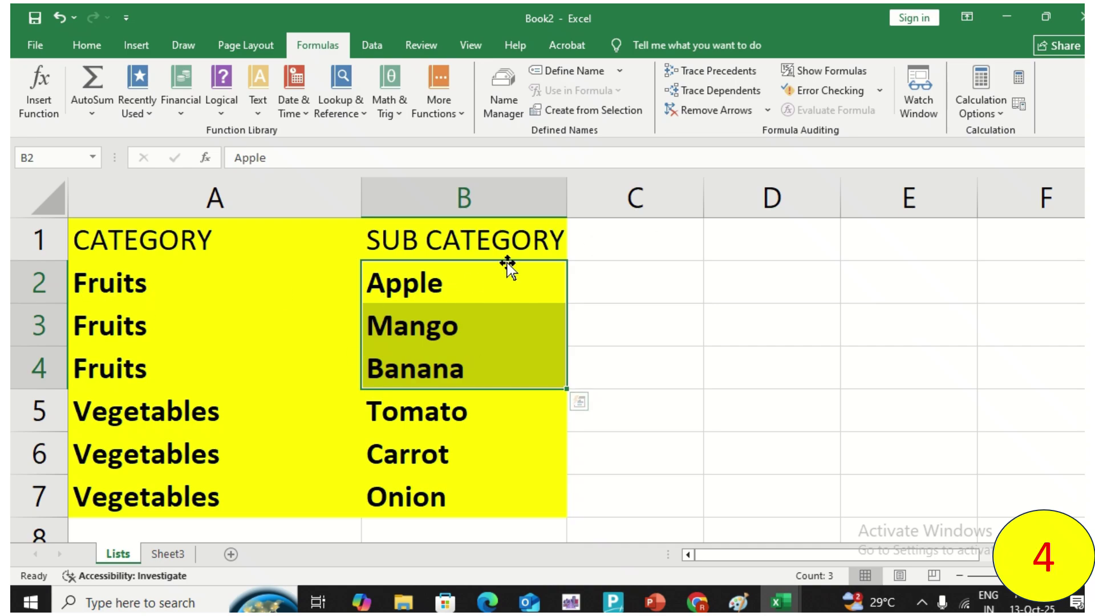
left_click_drag(507, 265, 469, 372)
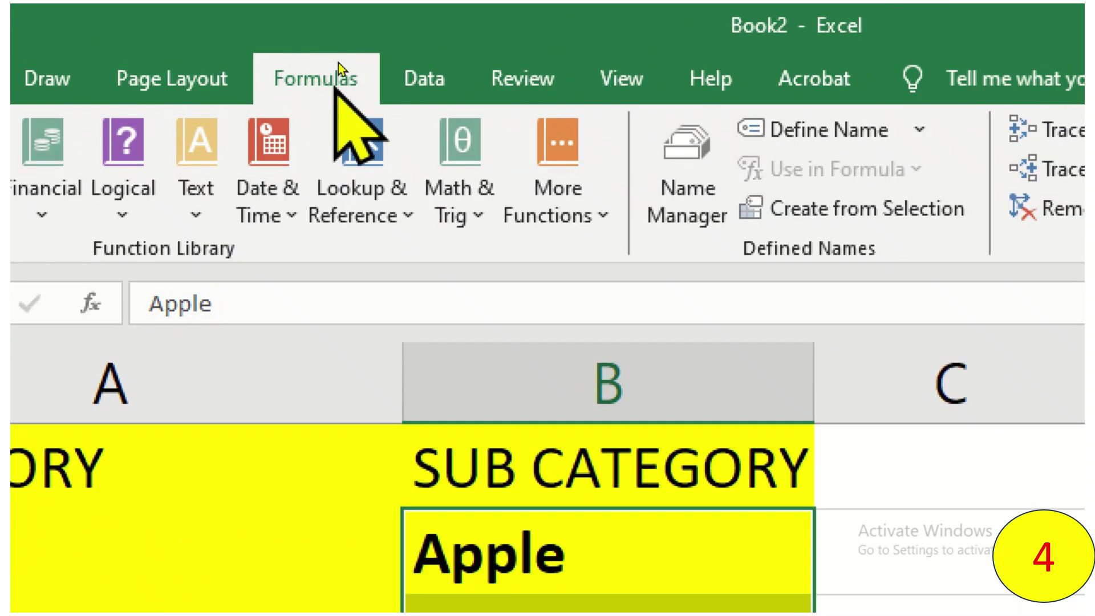
left_click(708, 216)
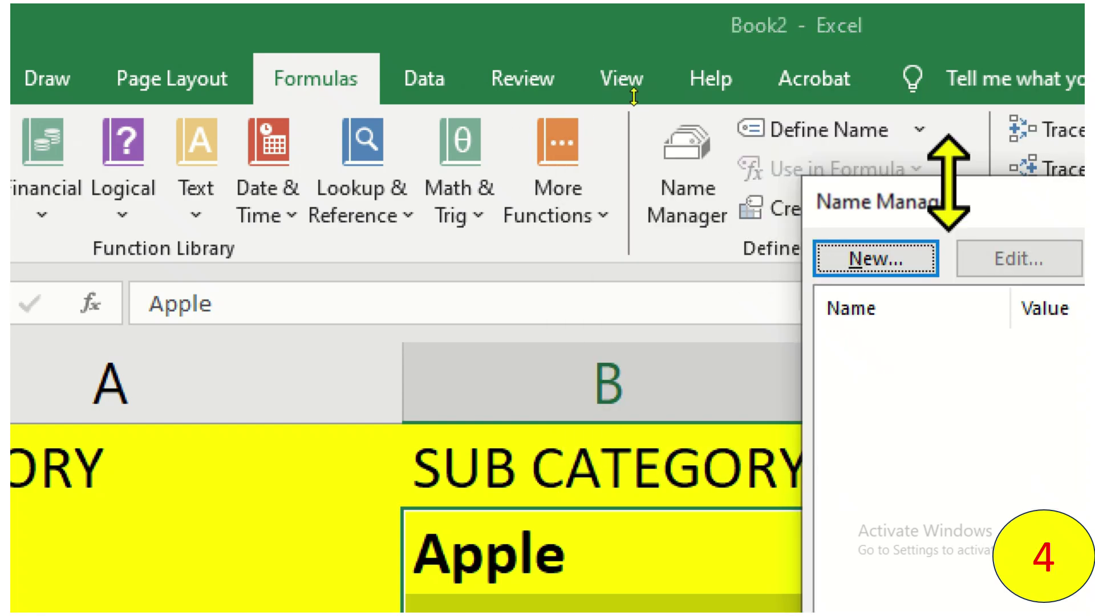
left_click_drag(933, 204, 232, 68)
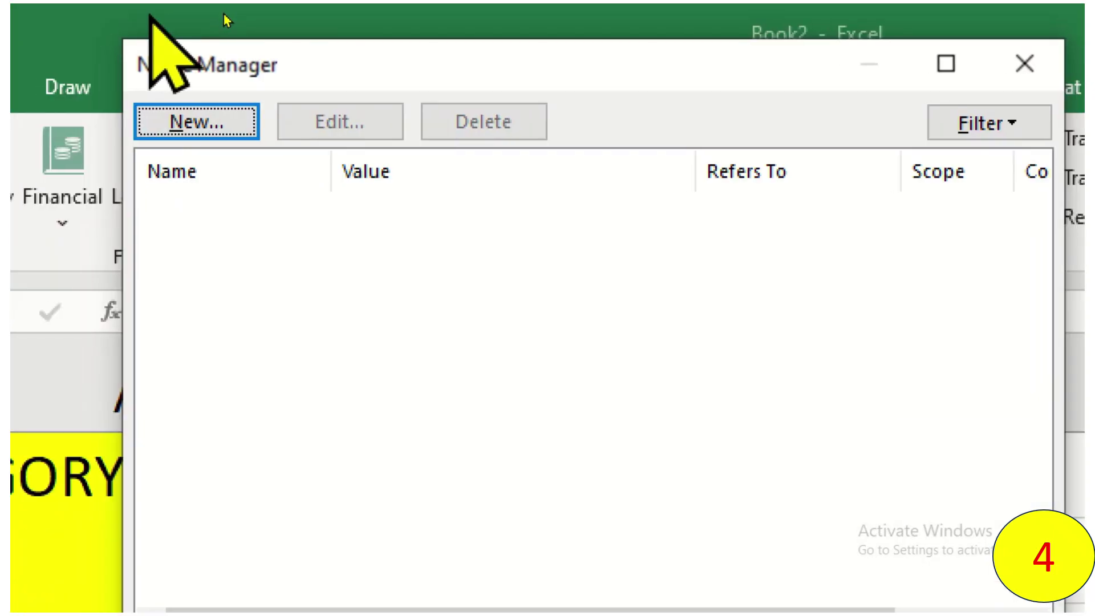
left_click(191, 118)
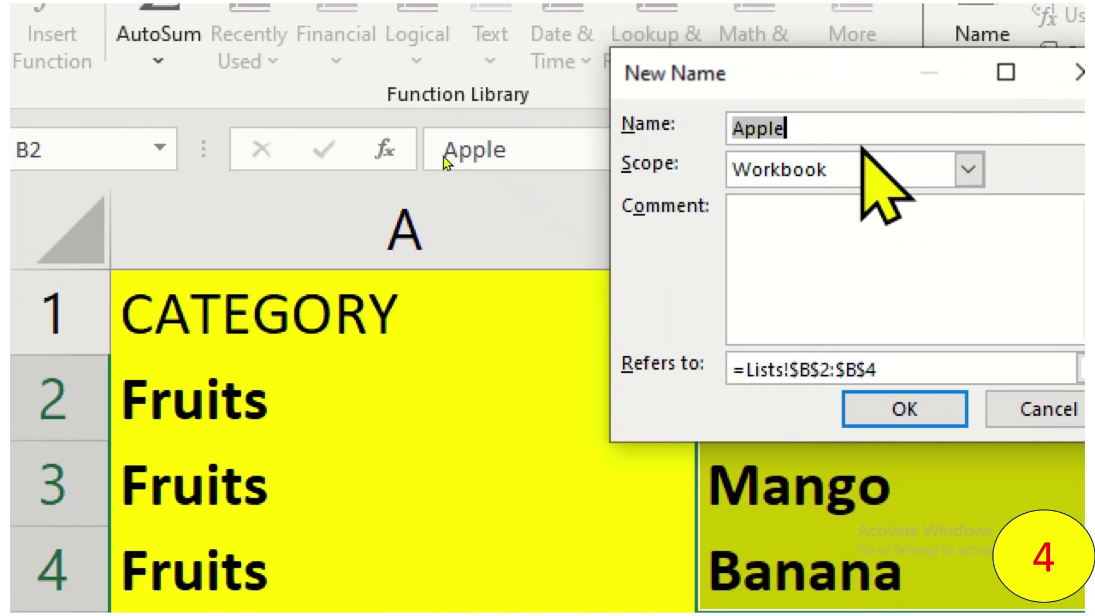
left_click_drag(857, 137, 744, 139)
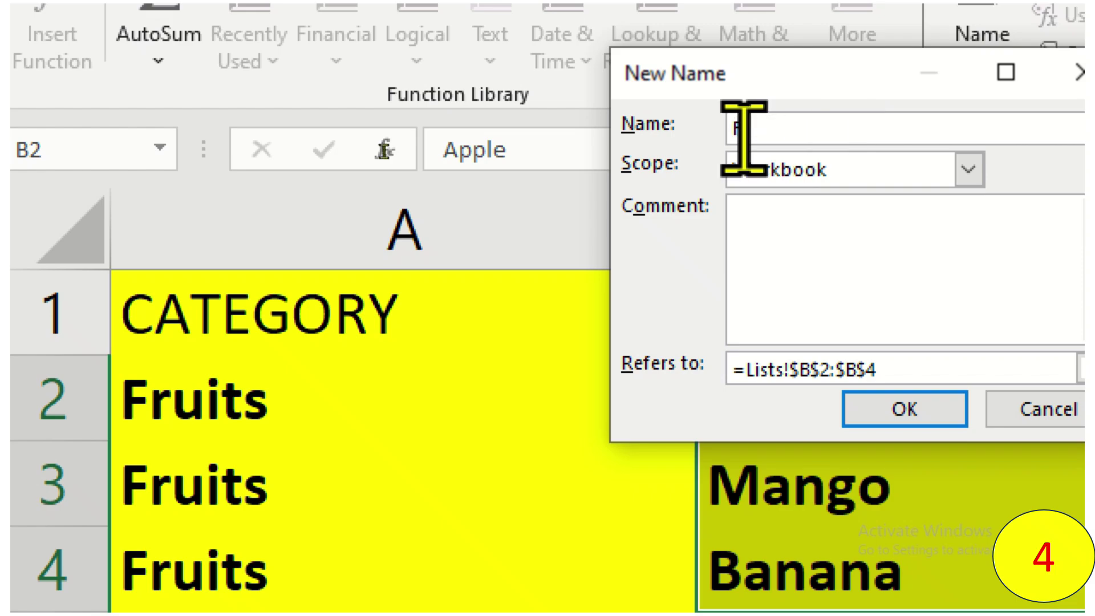
type("F")
type("r")
type("u")
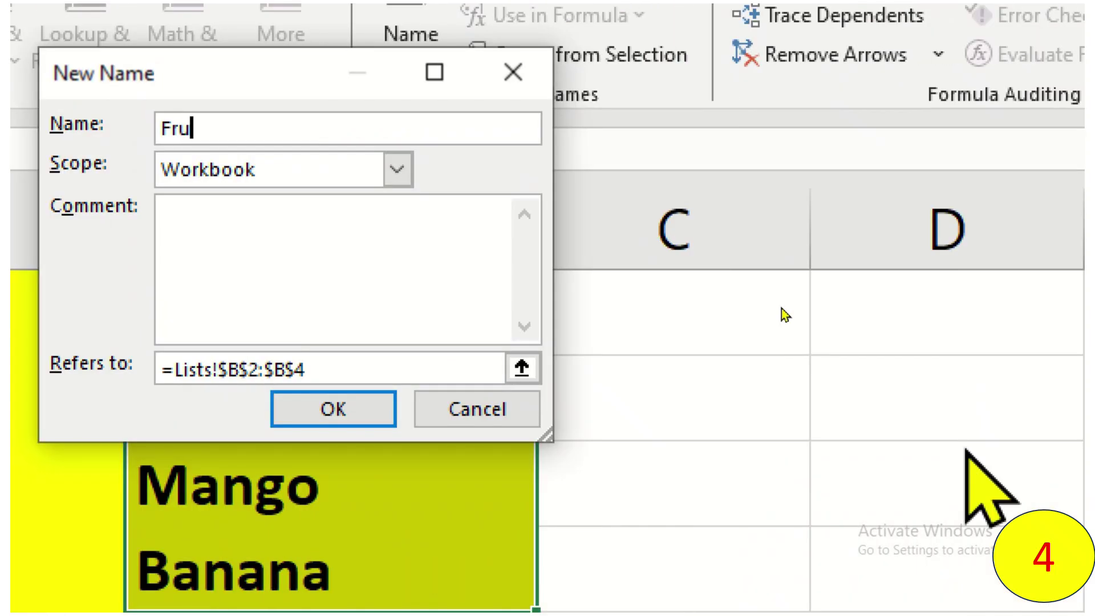
type("its")
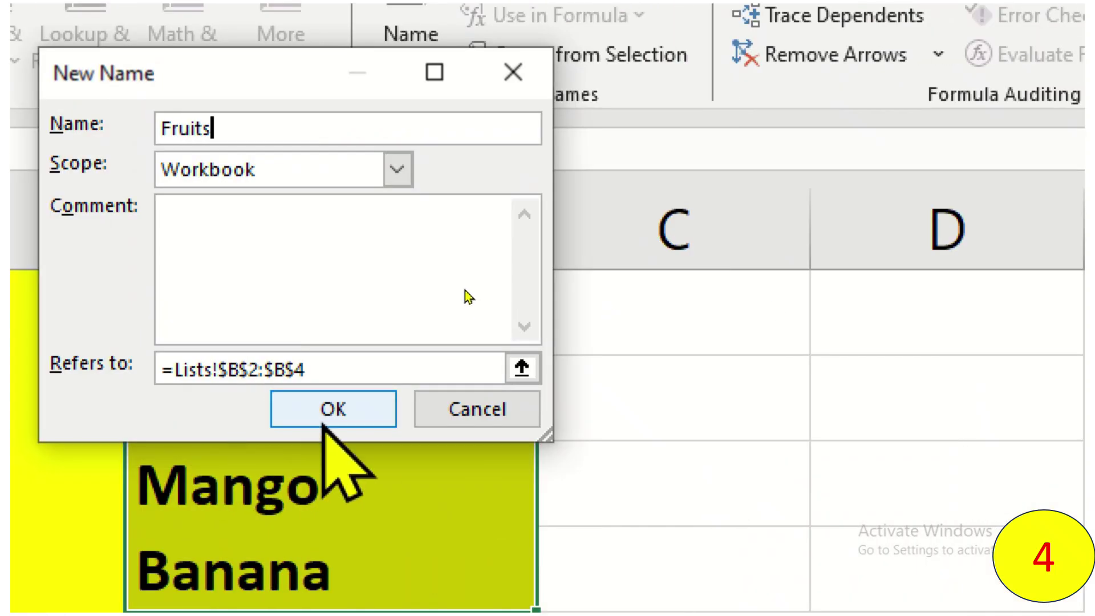
left_click(354, 409)
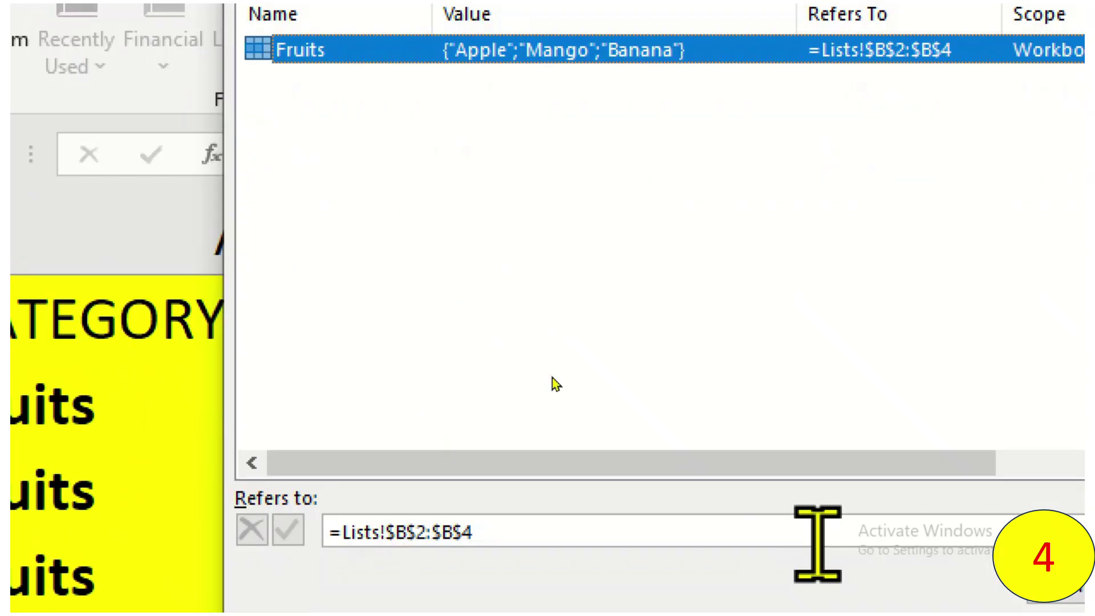
left_click(853, 516)
Define the workbook name Vegetables for the vegetable sub-categories in B5:B7 on the Lists sheet
scroll(409, 499, "down", 1)
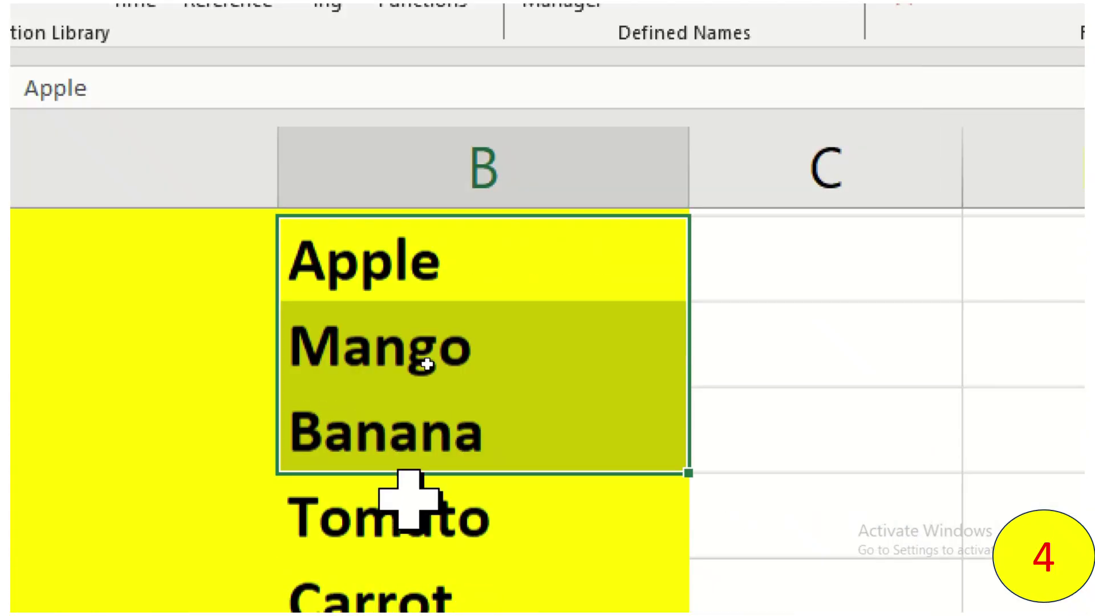
scroll(408, 499, "down", 5)
scroll(427, 455, "up", 3)
left_click_drag(452, 349, 455, 520)
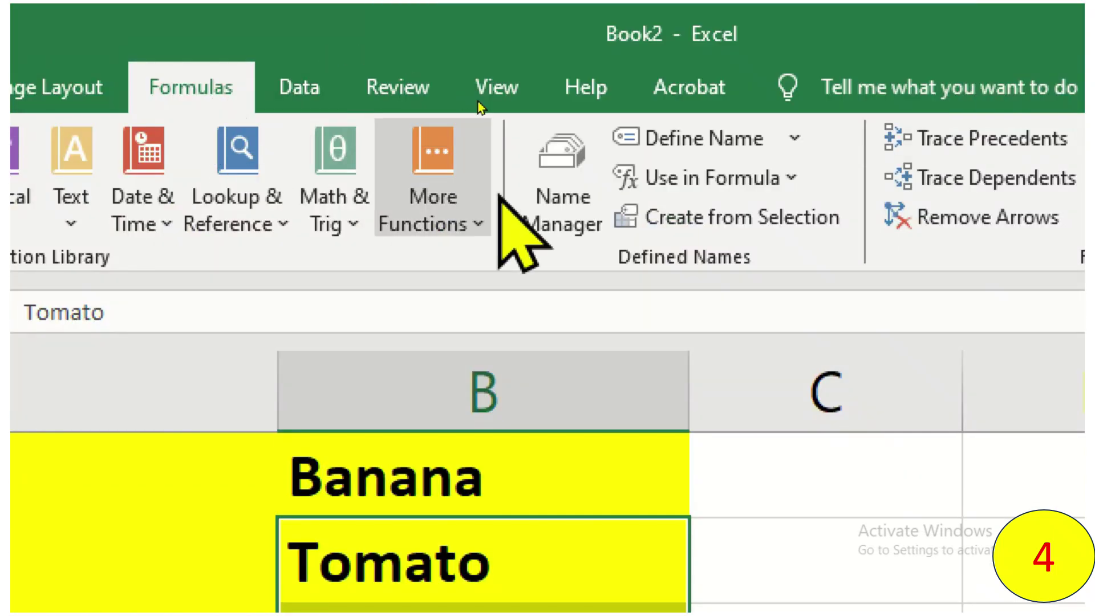
left_click(565, 220)
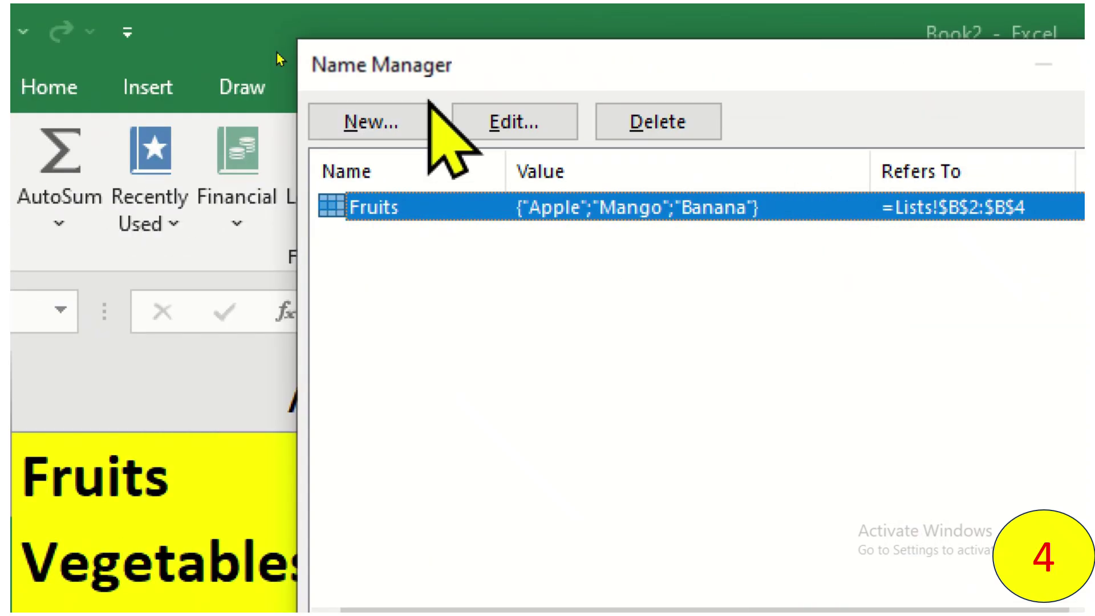
left_click(409, 113)
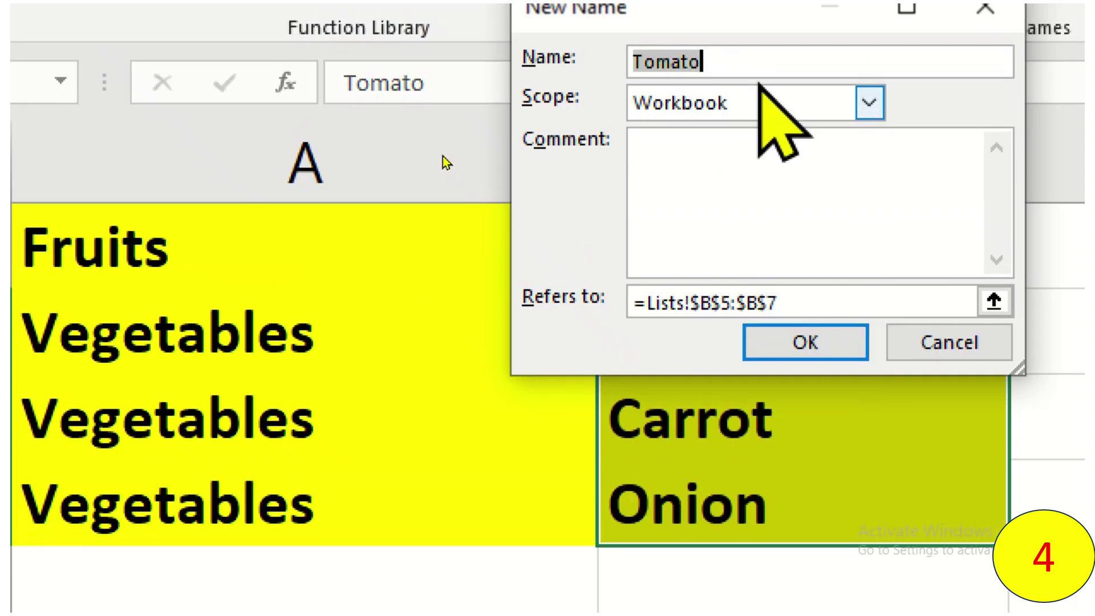
type("V")
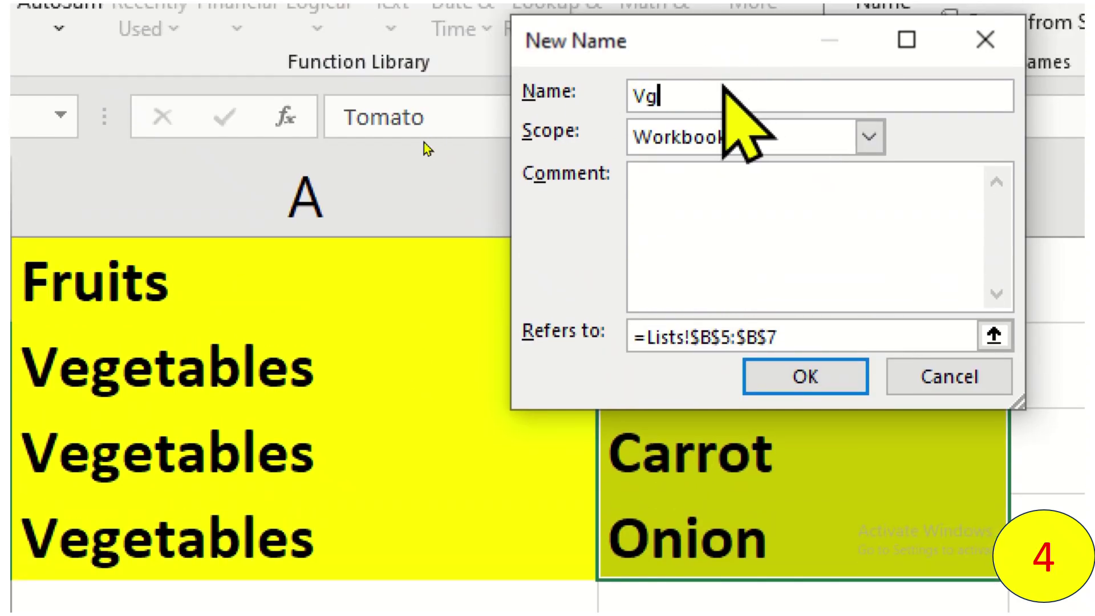
type("ege")
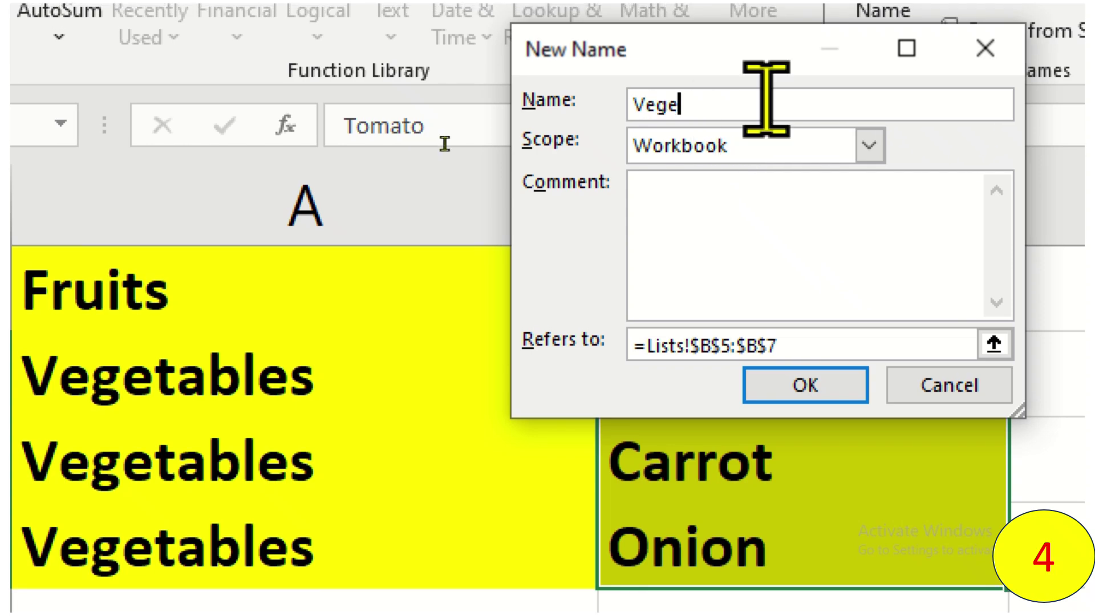
type("tables")
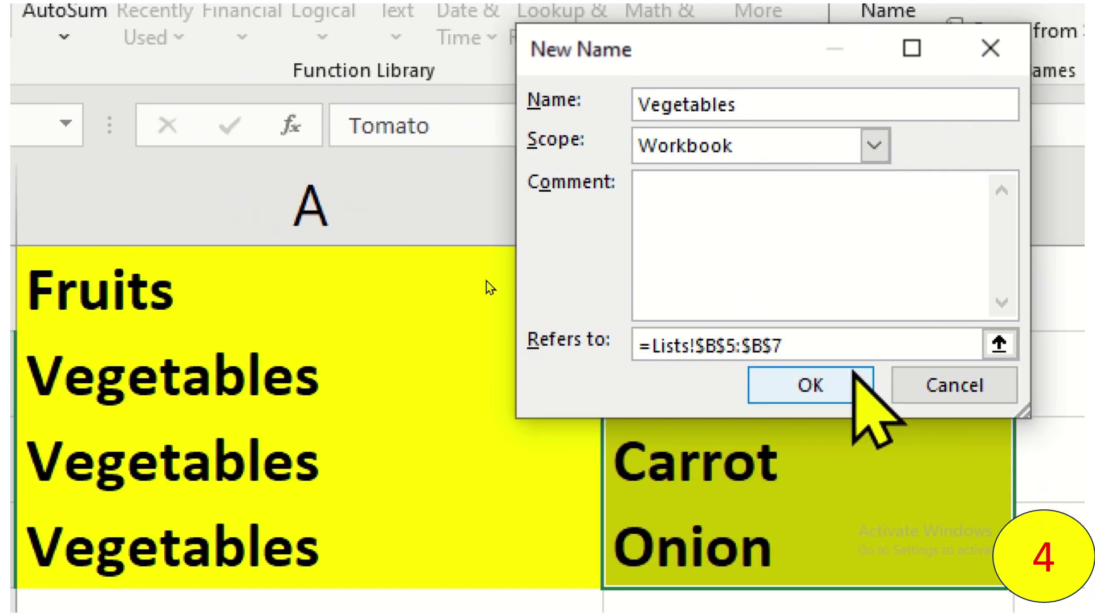
left_click(854, 375)
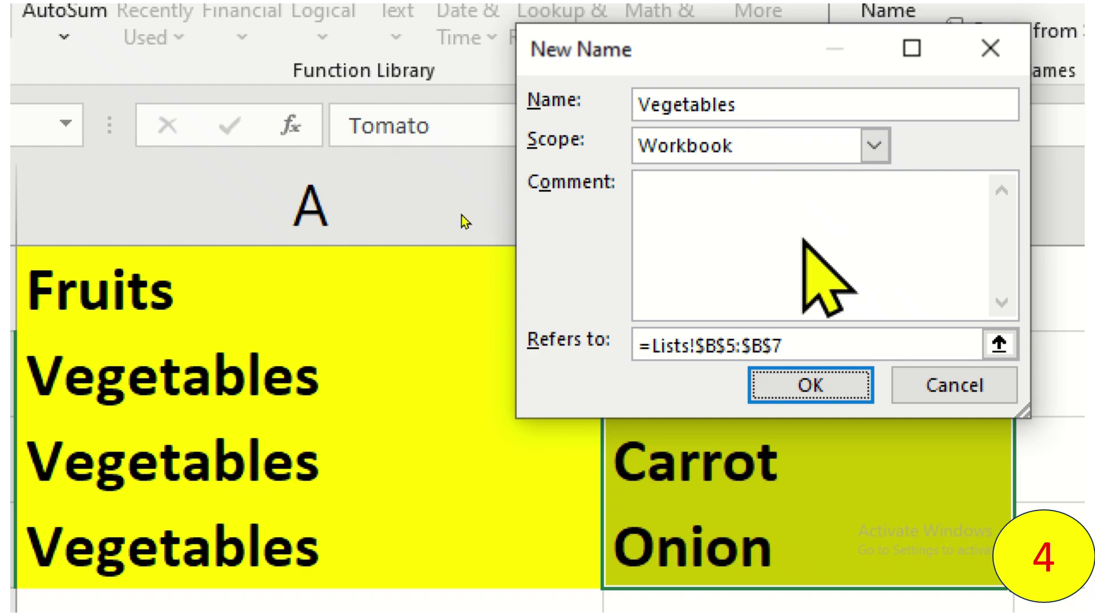
left_click(821, 379)
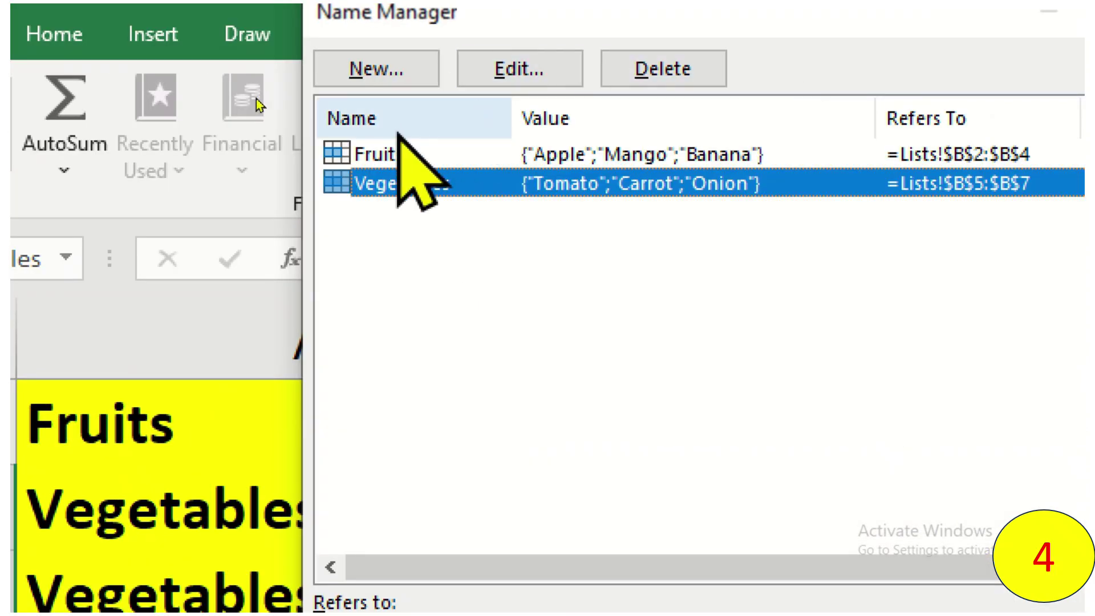
Check the entries for the Fruits and Vegetables names in the Name Manager and close it
left_click(392, 20)
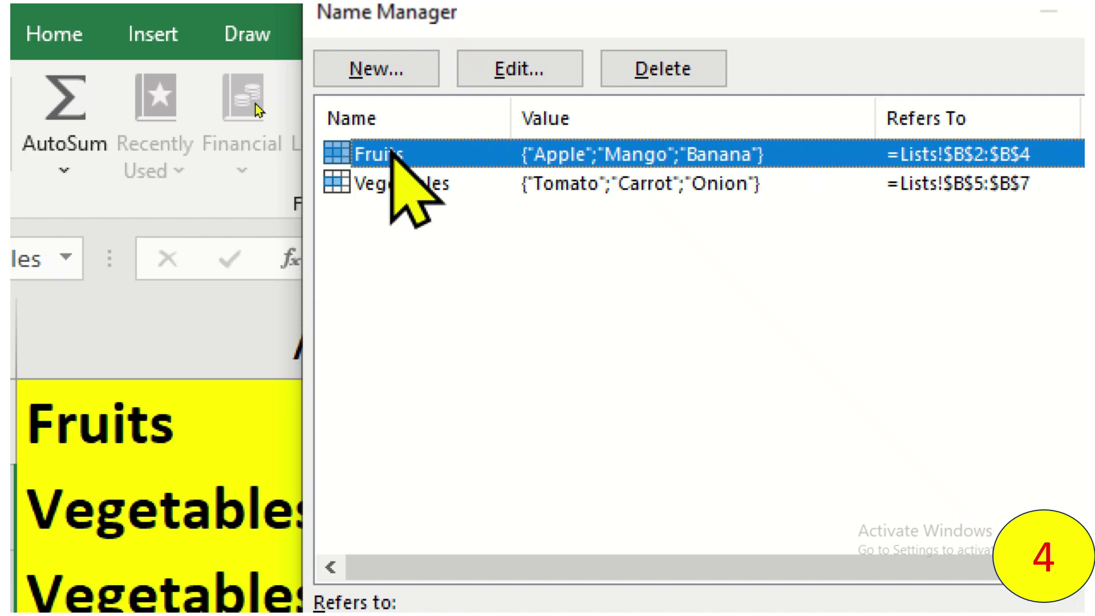
left_click(427, 185)
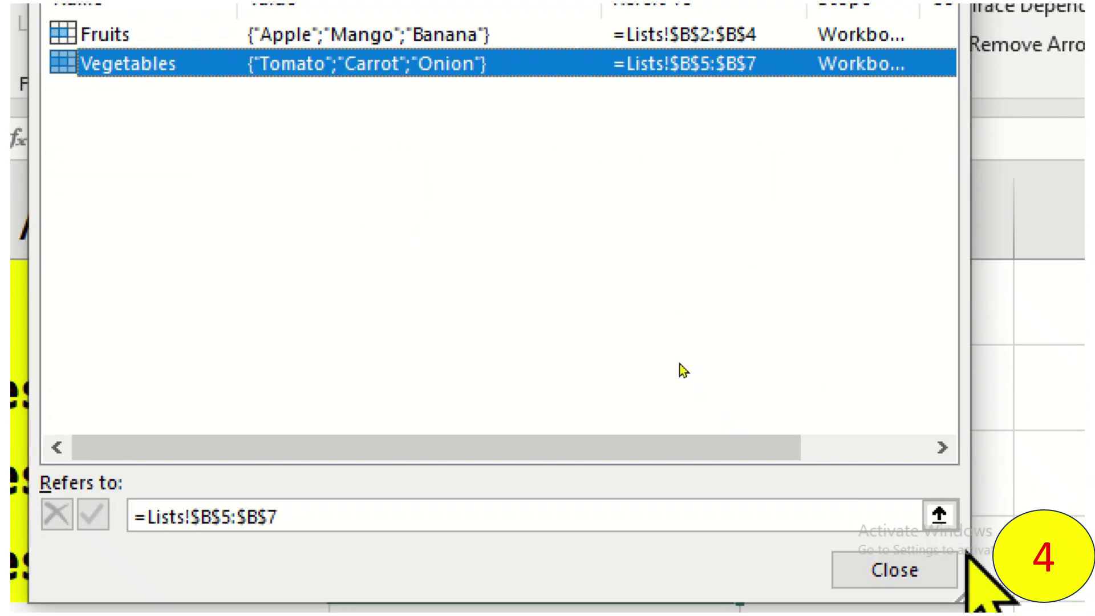
left_click(894, 569)
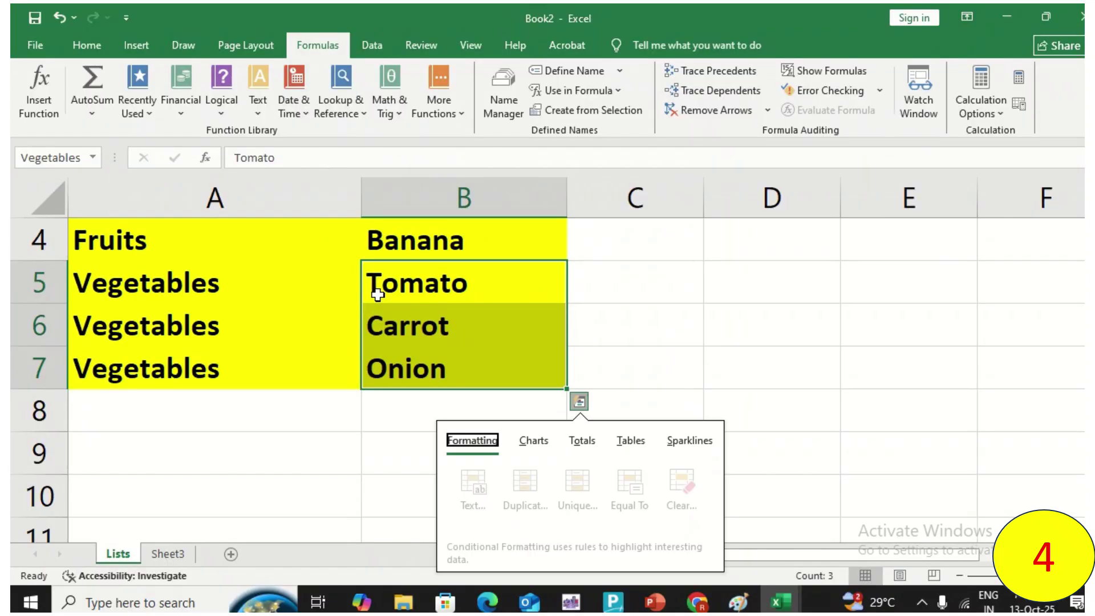
Select the SELECT CATEGORY entry cells A2:A7 on Sheet3
scroll(171, 524, "up", 1)
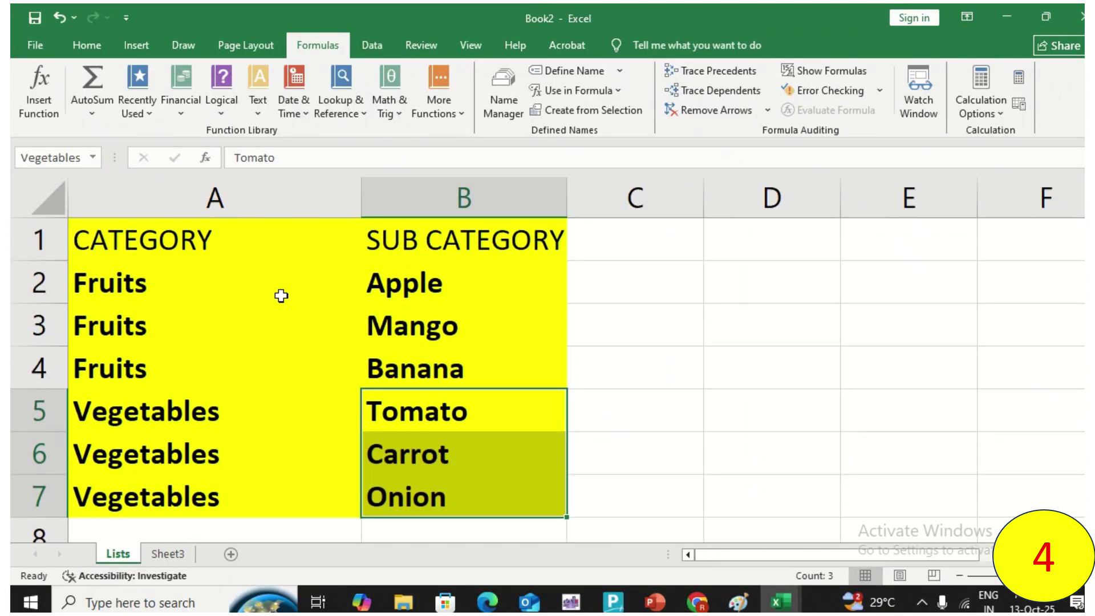
left_click(281, 296)
left_click(169, 552)
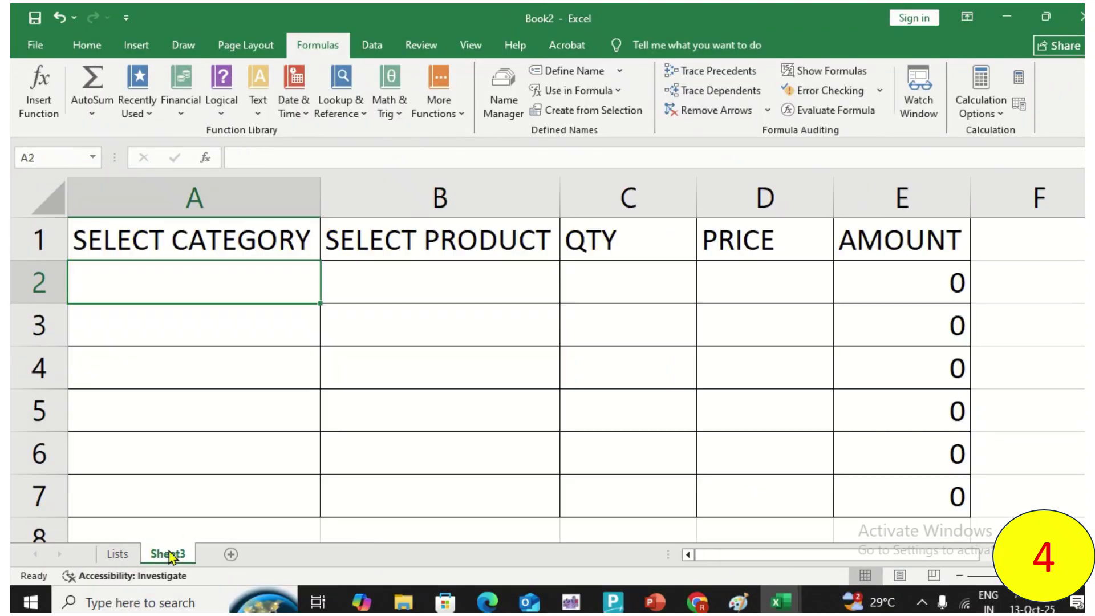
left_click_drag(259, 294, 251, 512)
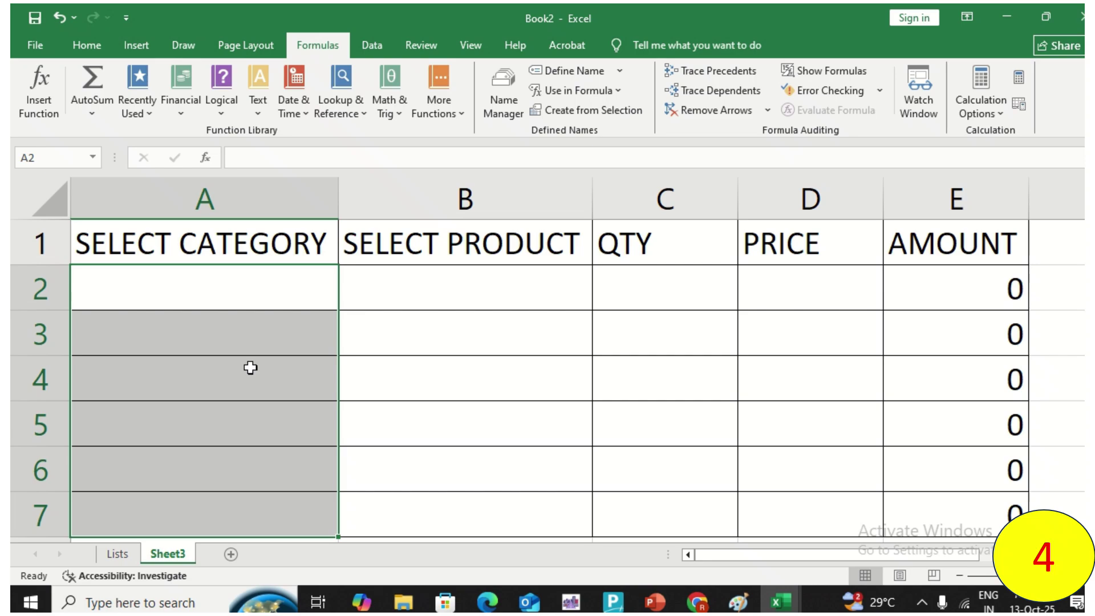
scroll(250, 368, "down", 1, "ctrl")
left_click_drag(261, 293, 242, 495)
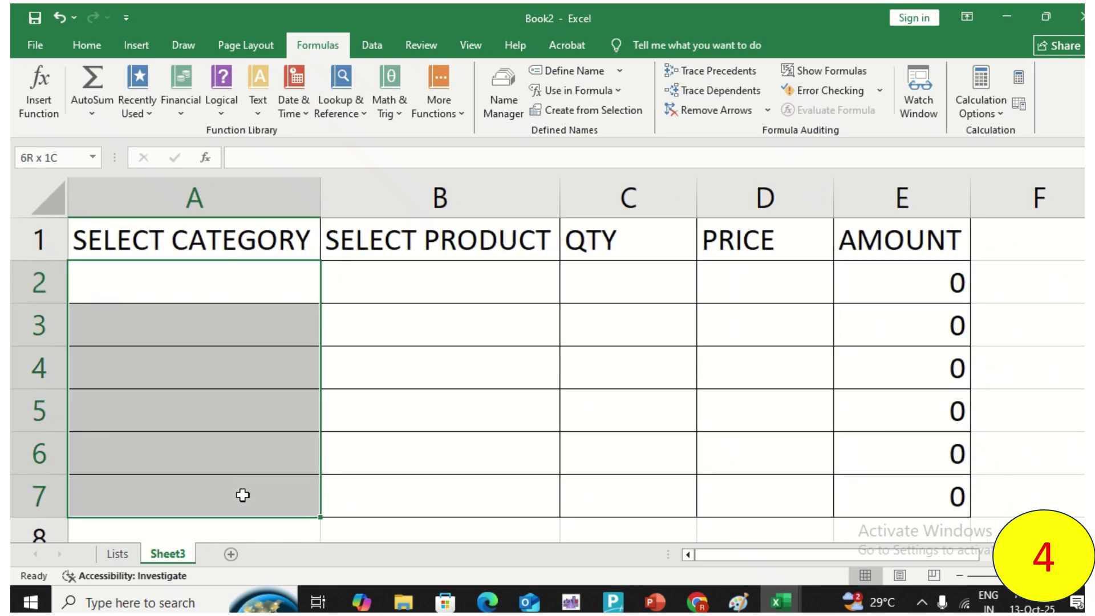
left_click(505, 108)
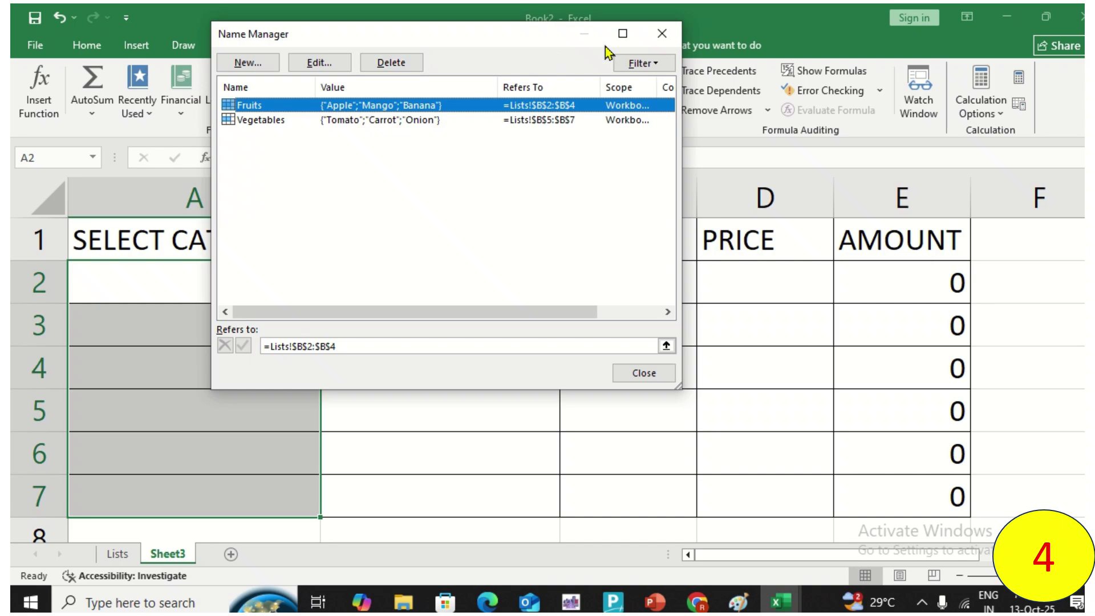
left_click(662, 33)
Apply List data validation to A2:A7 with the source Fruits,Vegetables
left_click(372, 46)
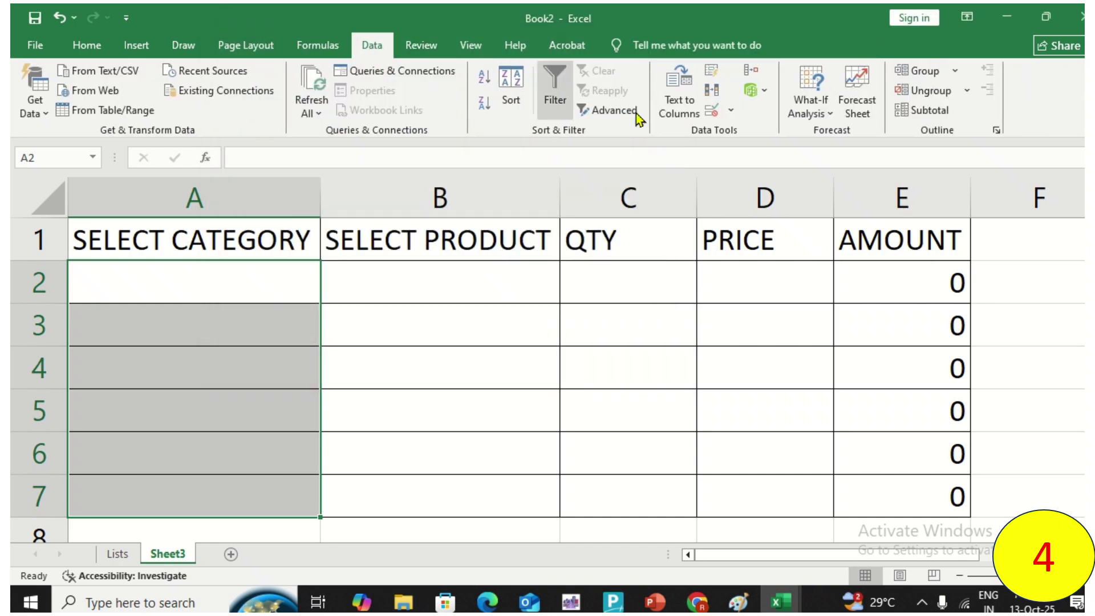
left_click(712, 114)
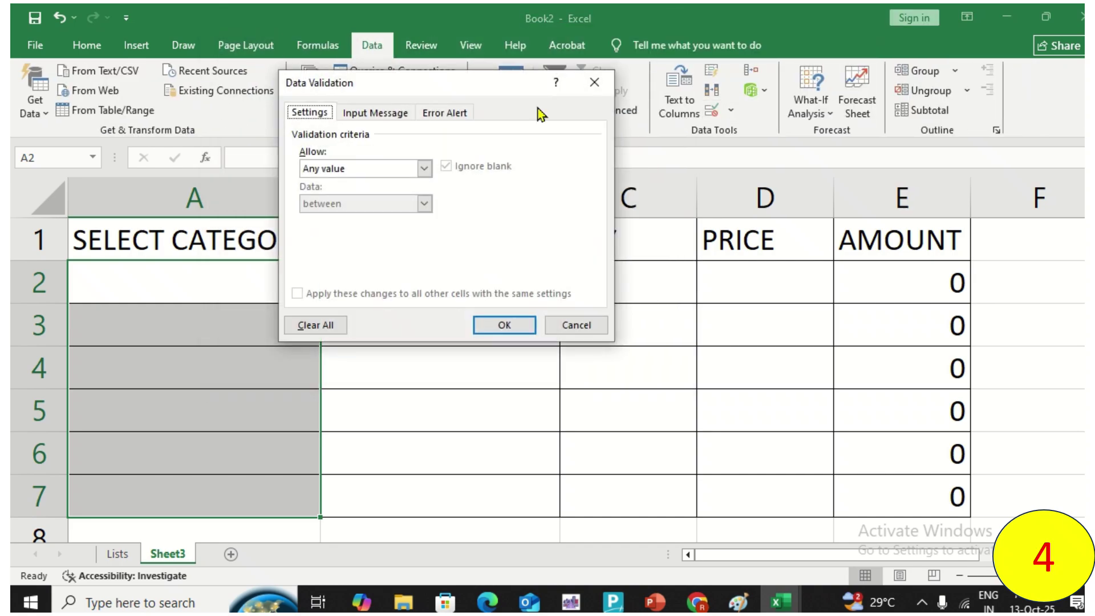
left_click(404, 176)
left_click(406, 219)
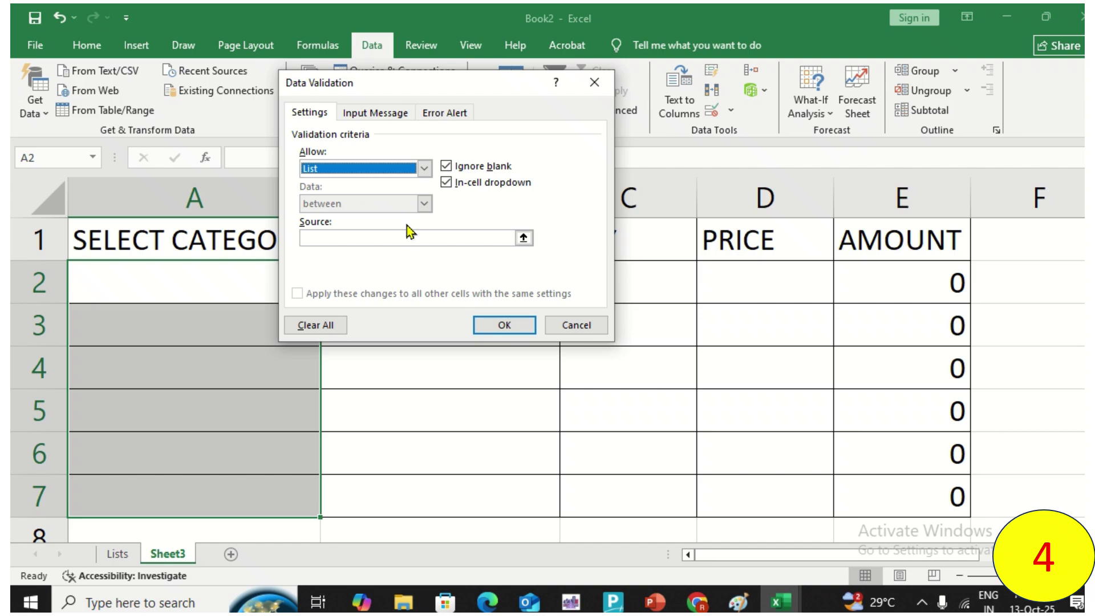
left_click(417, 236)
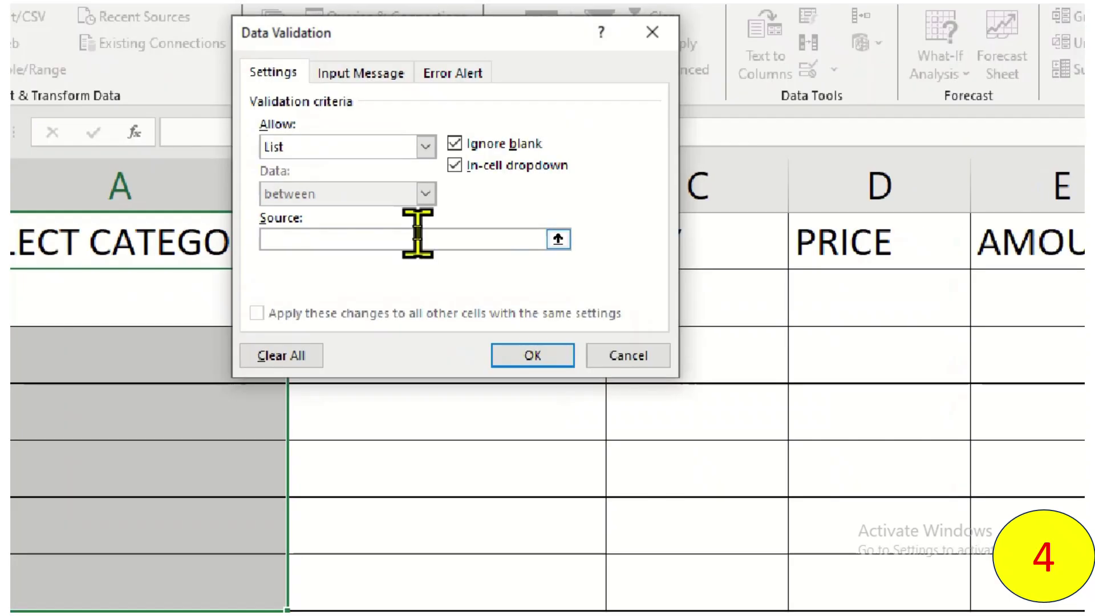
type("Frutis,")
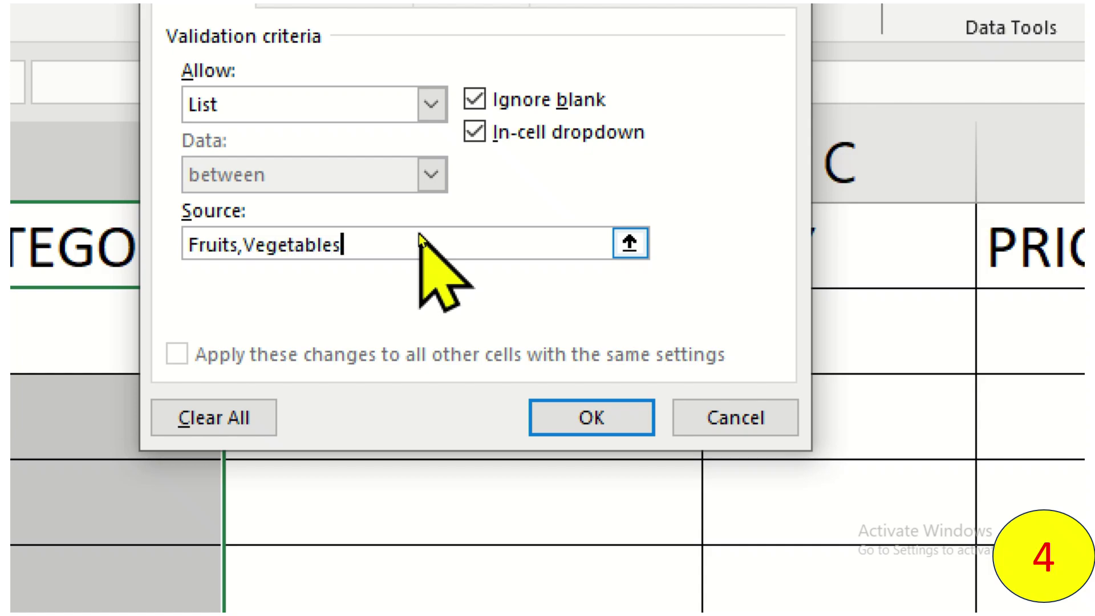
left_click(608, 421)
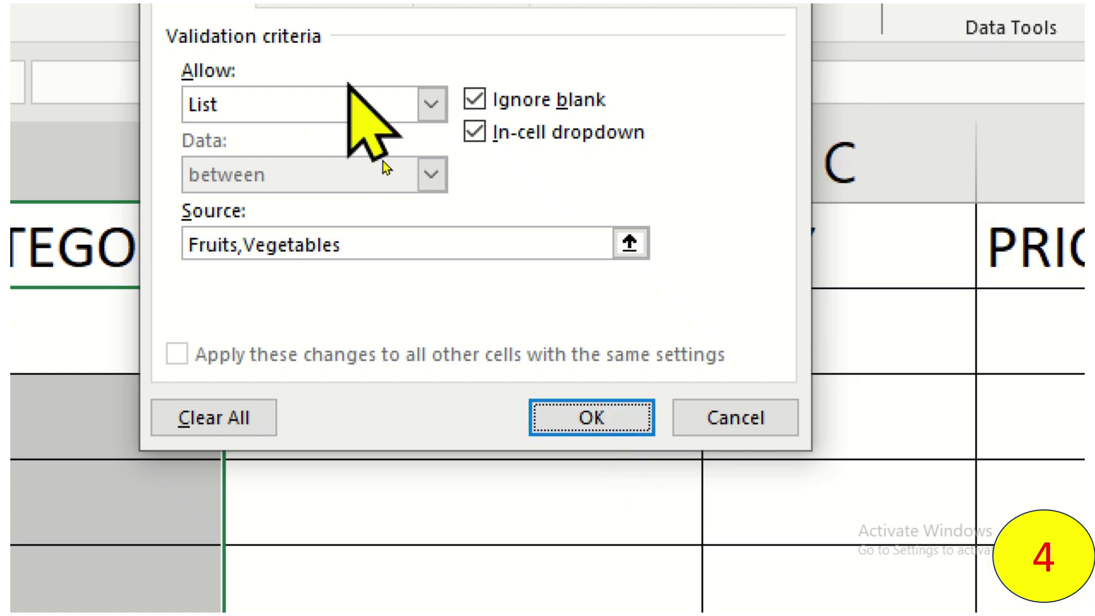
left_click(616, 428)
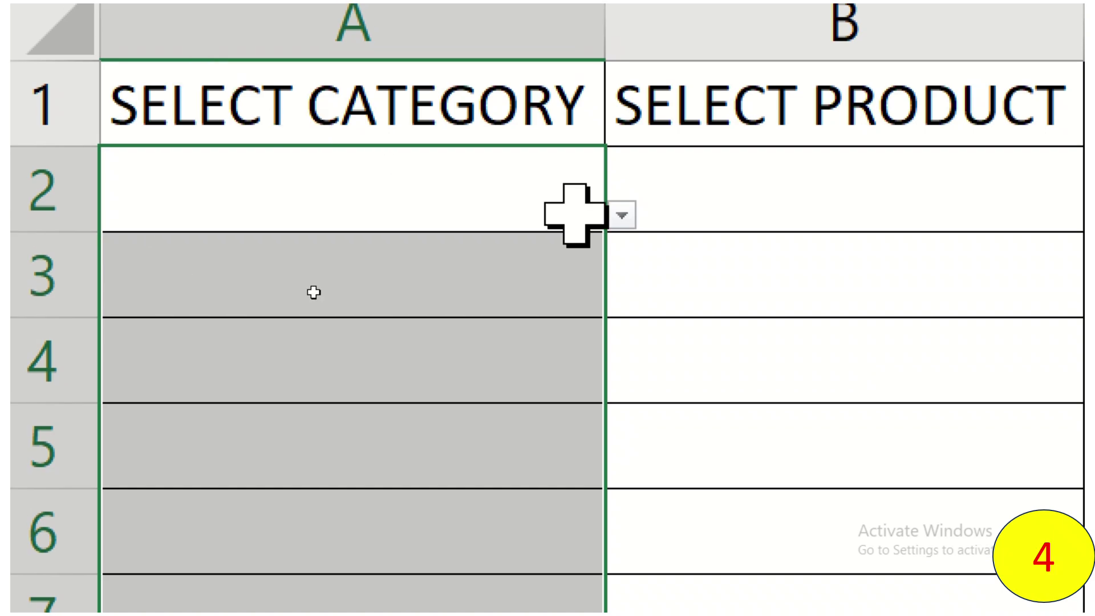
Choose Fruits as the category in cell A2 from its drop-down list
left_click(502, 115)
left_click(452, 266)
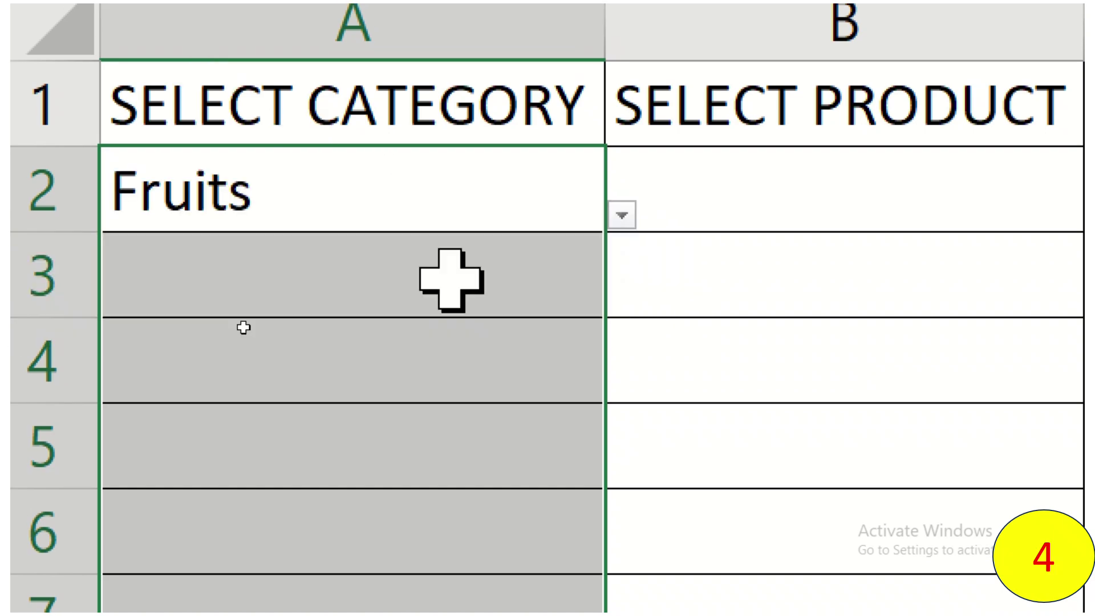
left_click(453, 276)
left_click(626, 295)
left_click(570, 251)
left_click(593, 201)
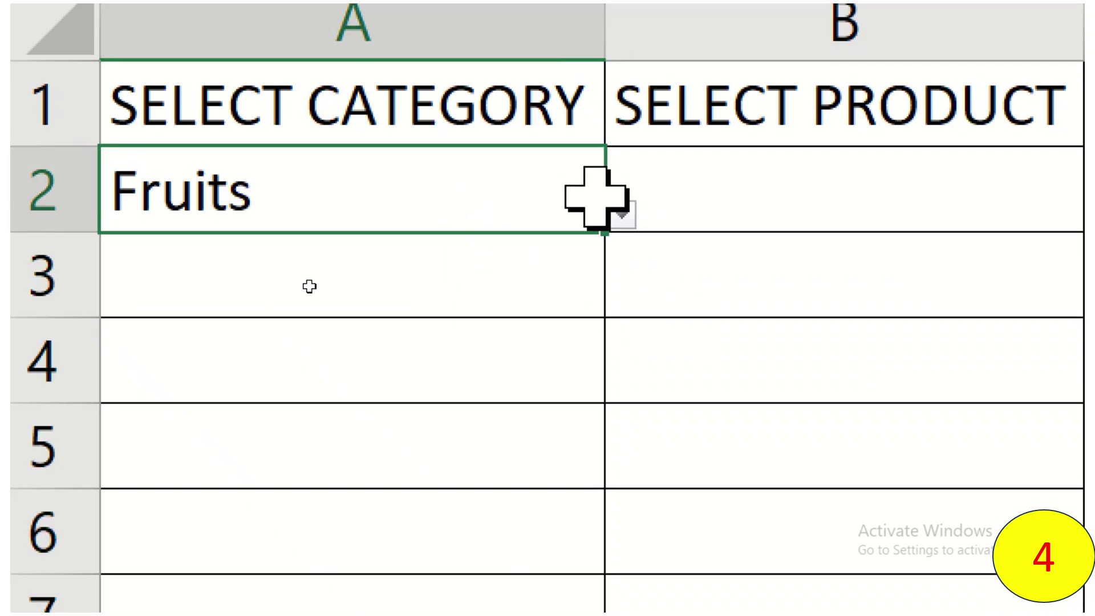
Apply List data validation to the SELECT PRODUCT cells B2:B7 with the source =indirect(A2)
left_click(764, 190)
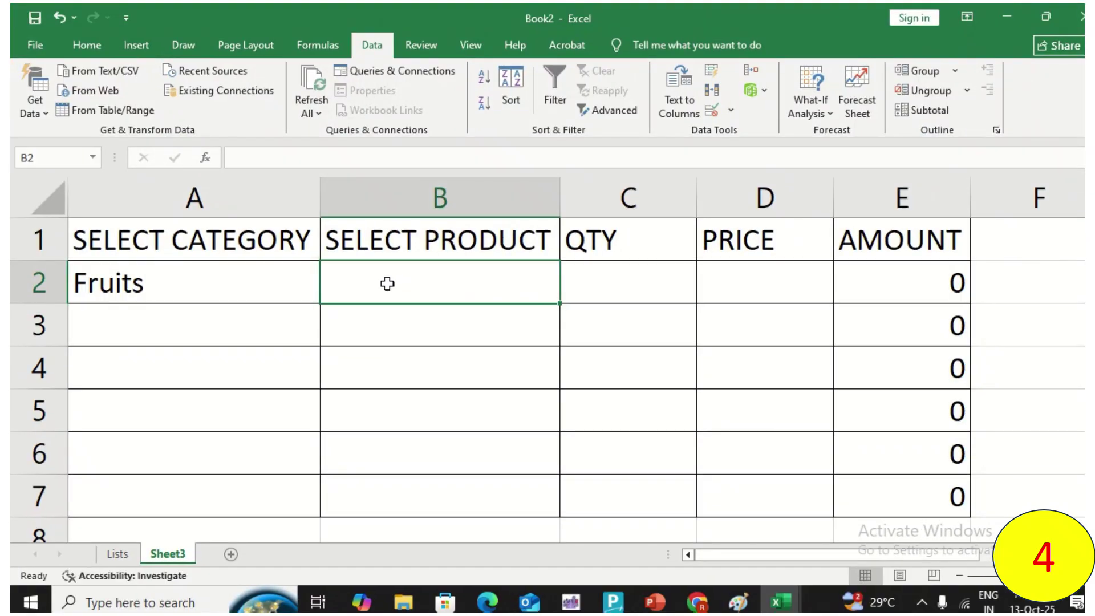
left_click_drag(387, 283, 394, 491)
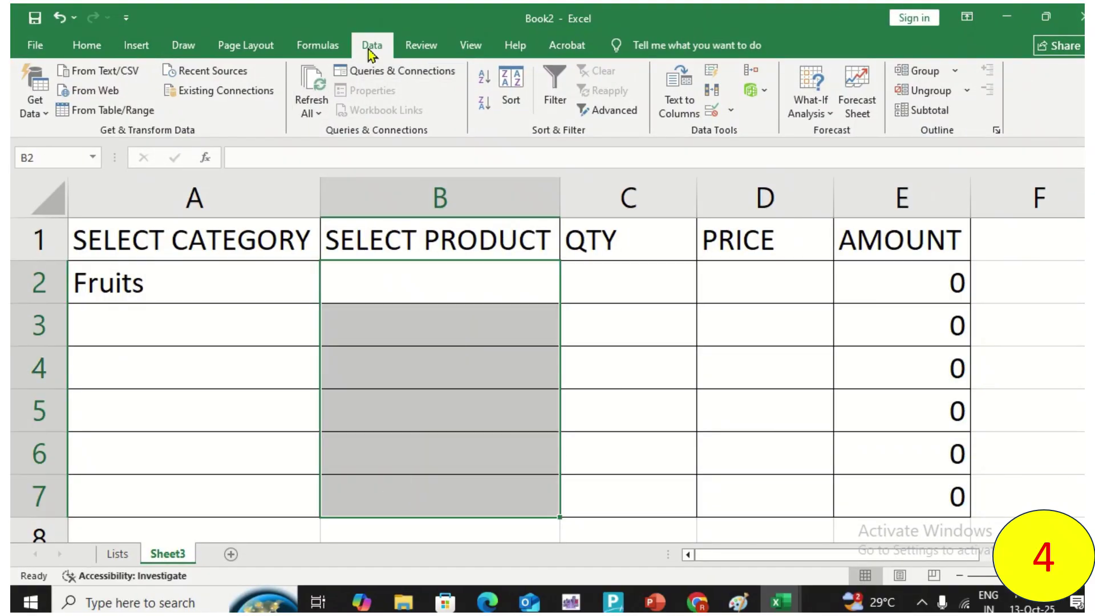
left_click(712, 114)
left_click(351, 174)
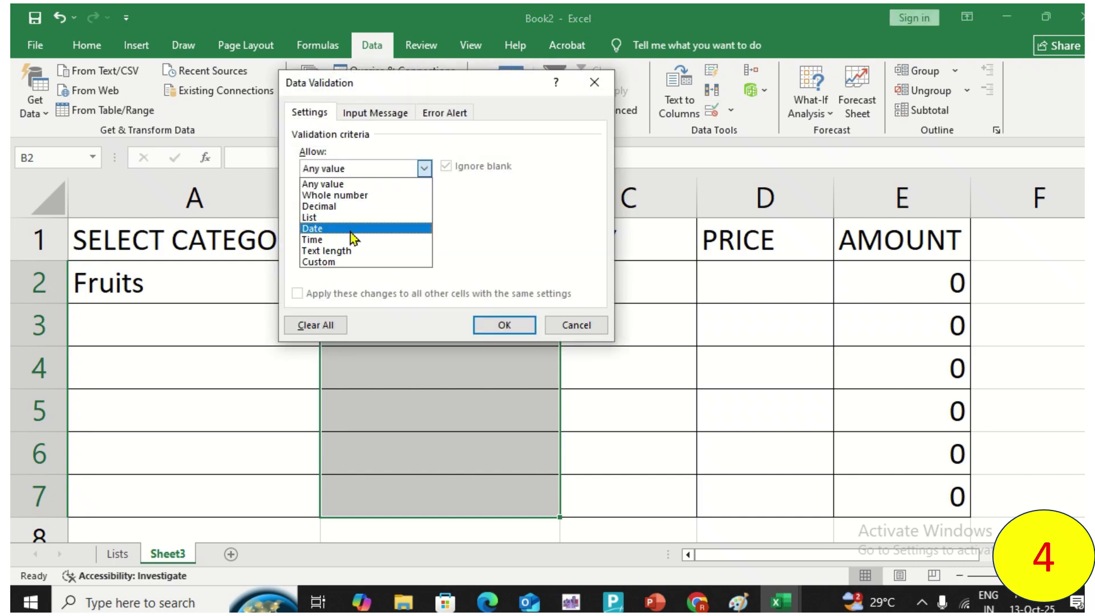
left_click(354, 216)
left_click_drag(482, 84, 826, 89)
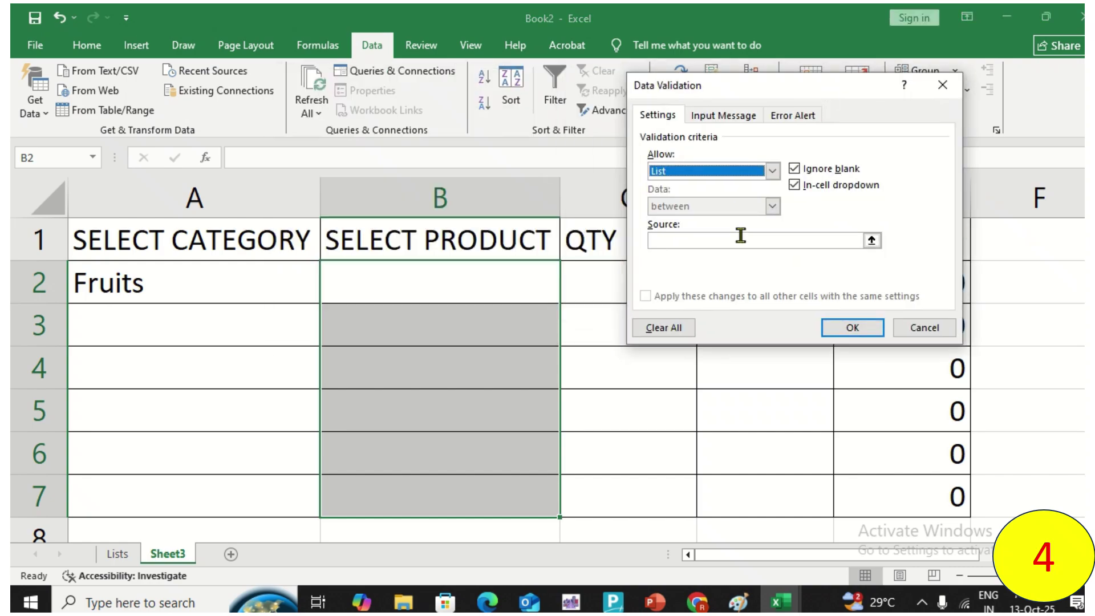
left_click(741, 239)
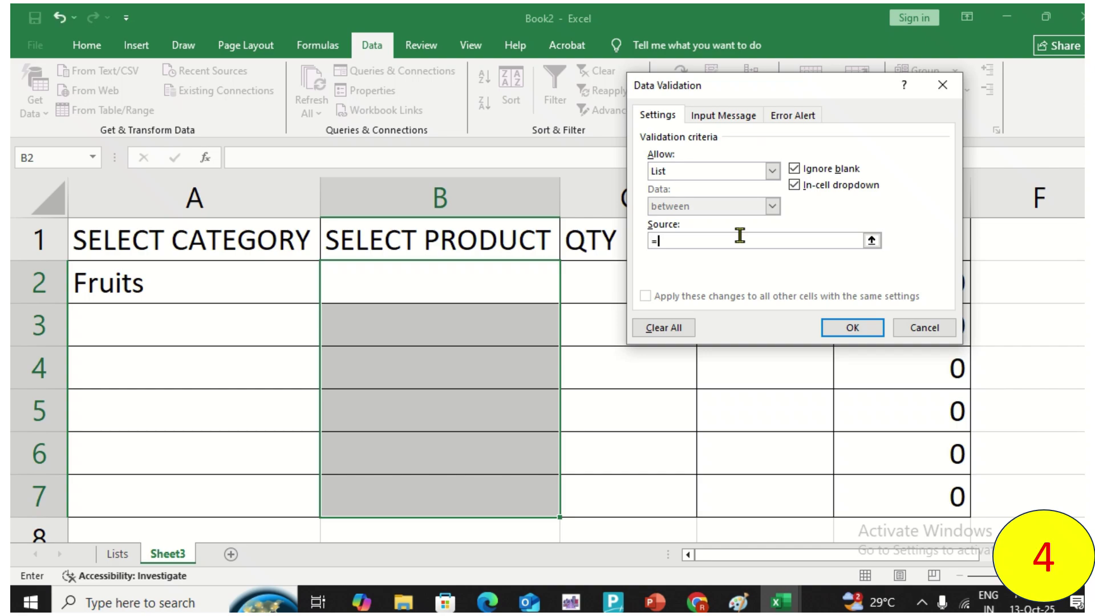
type("=indirect(")
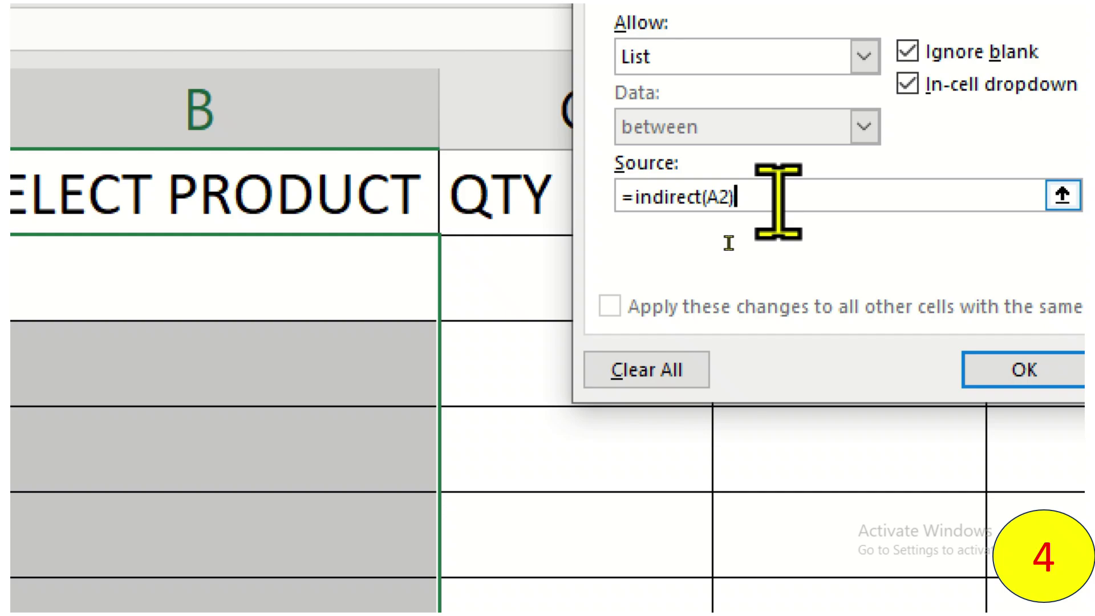
left_click(1021, 370)
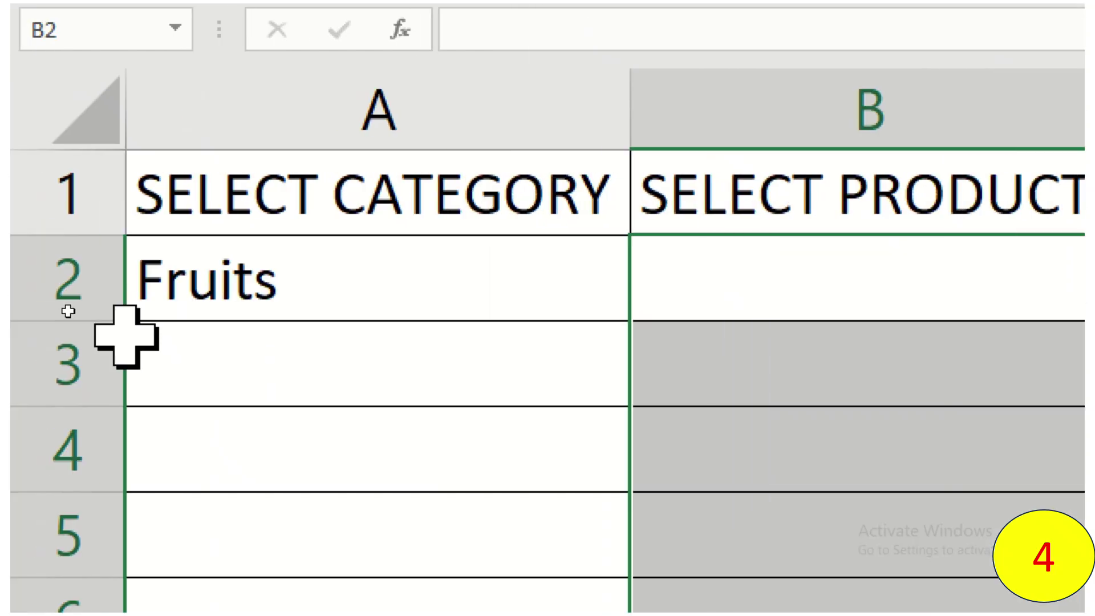
Pick Apple and then Mango as the product in cell B2 from its dependent drop-down list
left_click(225, 283)
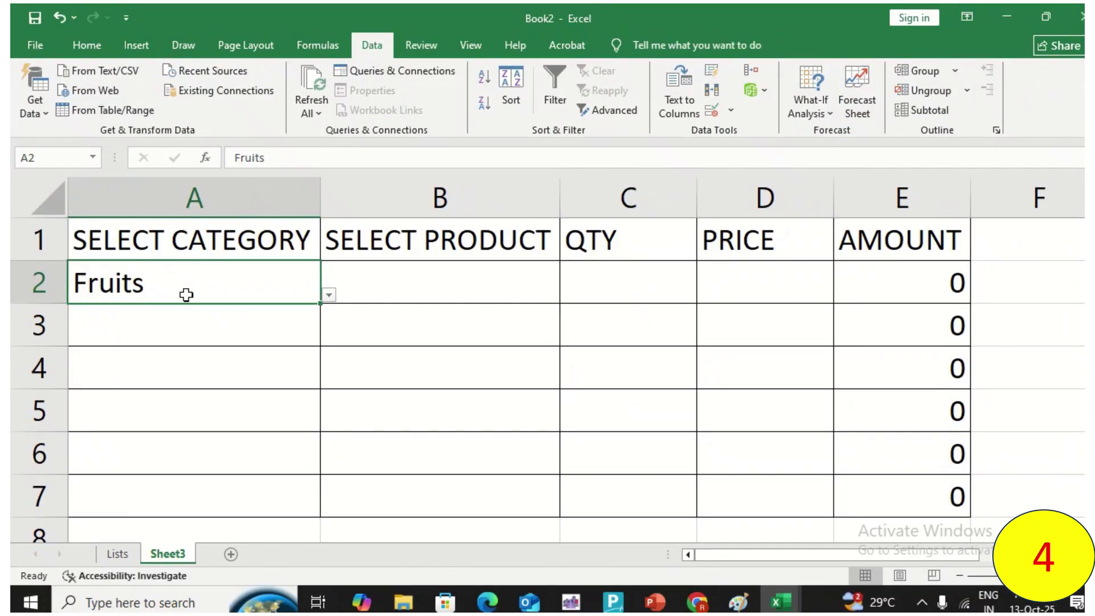
scroll(365, 300, "up", 3)
left_click(1035, 292)
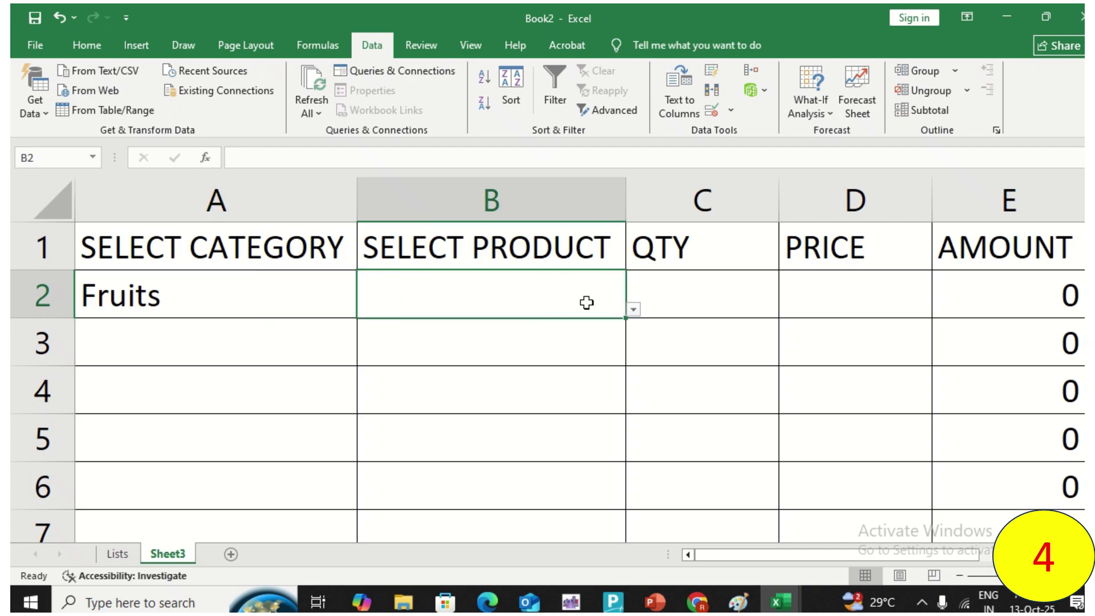
left_click(632, 311)
left_click(545, 341)
left_click(634, 310)
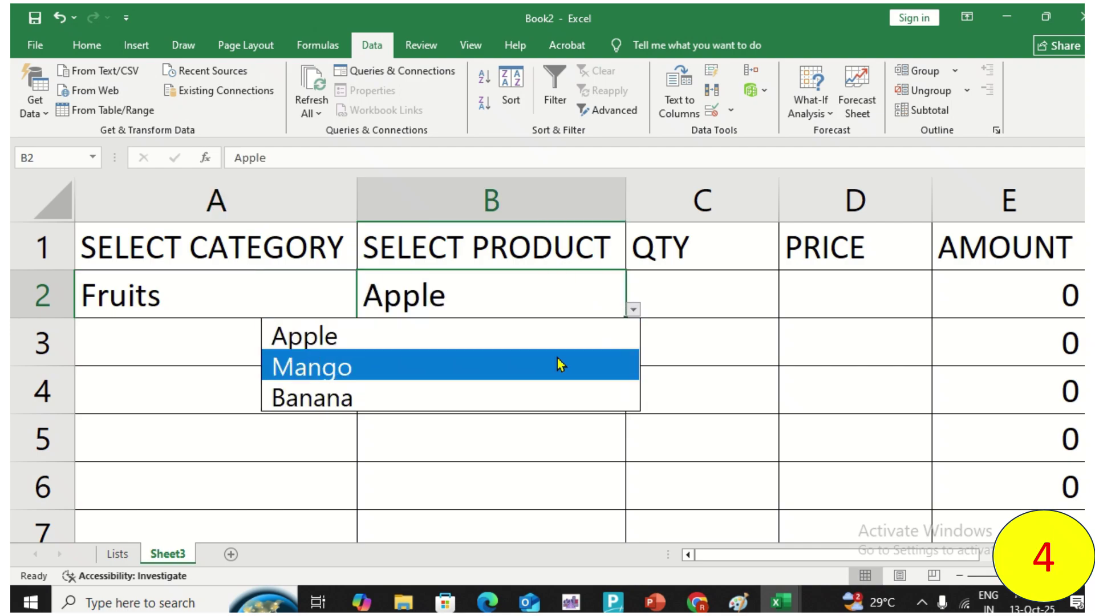
left_click(560, 361)
Enter a quantity of 5 in C2 and a price of 10 in D2 for the Mango row
left_click(672, 291)
type("4")
key("Escape")
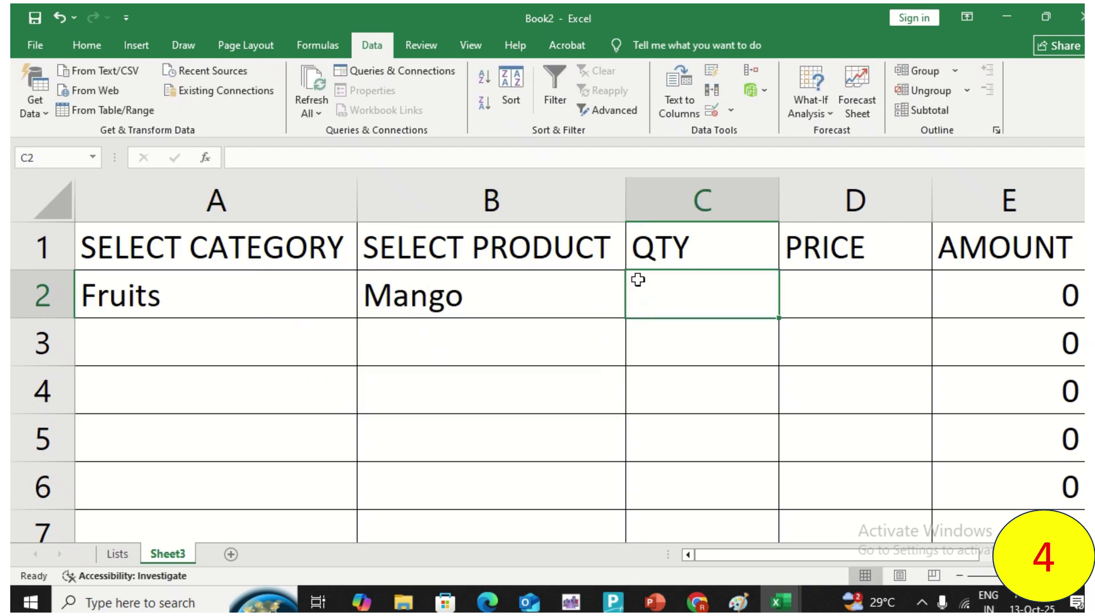
type("5")
key("Tab")
type("10")
key("Tab")
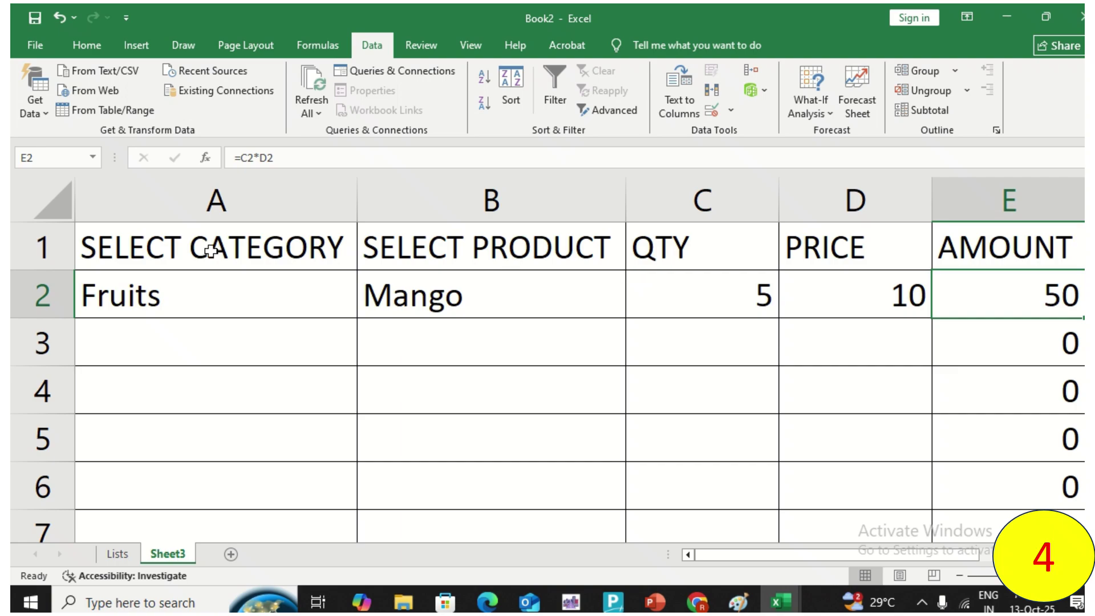
Choose Vegetables as the category in A3 and Carrot as the product in B3 from their drop-down lists
left_click(225, 328)
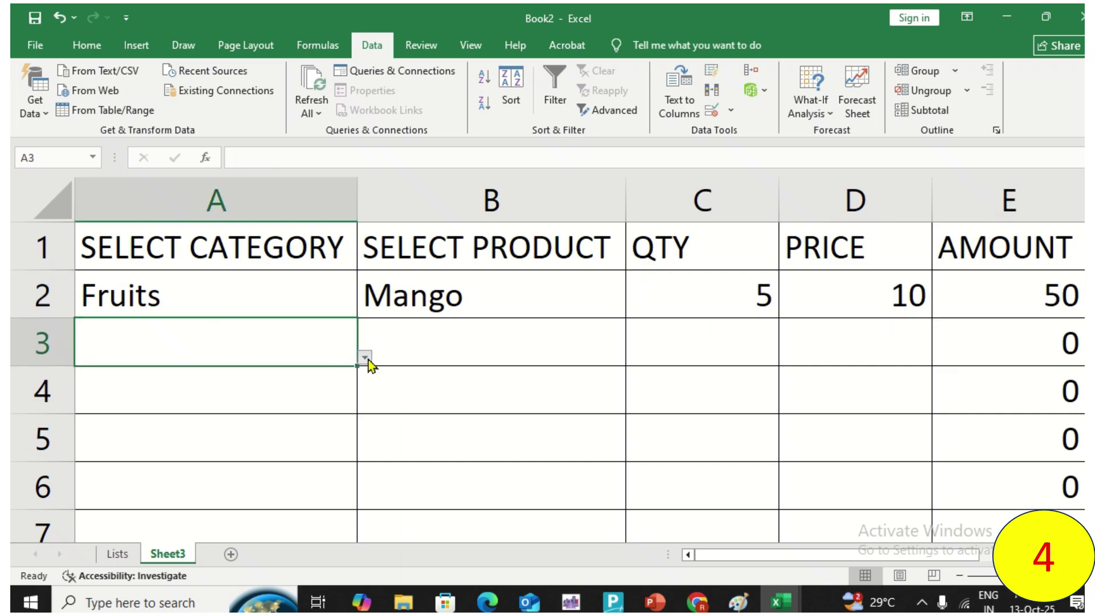
left_click(364, 358)
left_click(308, 417)
left_click(528, 360)
key("Return")
left_click(614, 349)
left_click(633, 360)
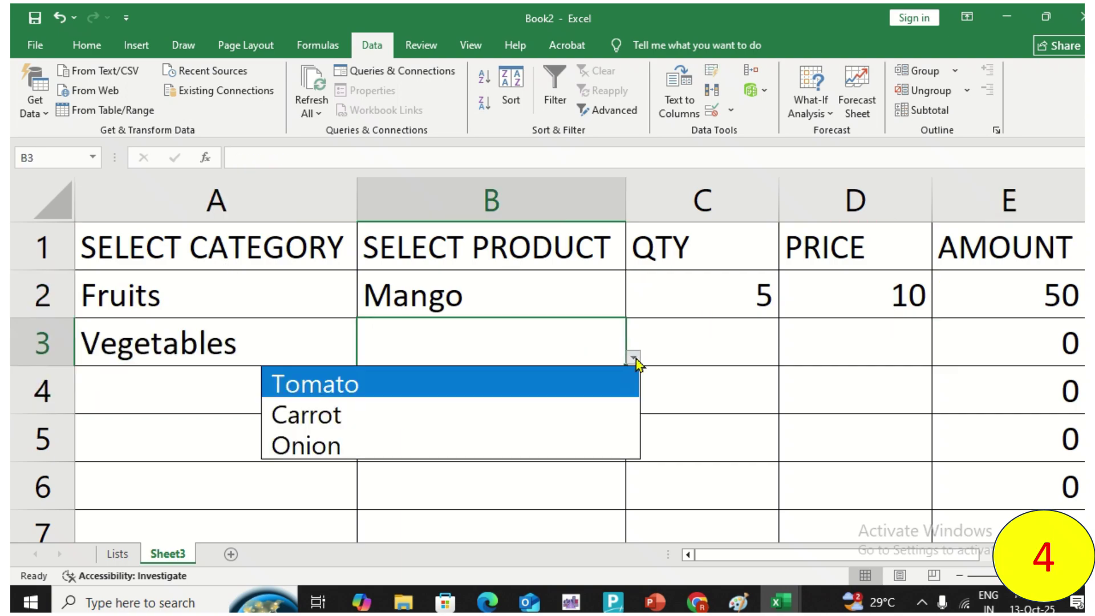
left_click(521, 414)
Enter a quantity of 5 in cell C3 for the Carrot row
left_click(728, 343)
type("5")
key("Return")
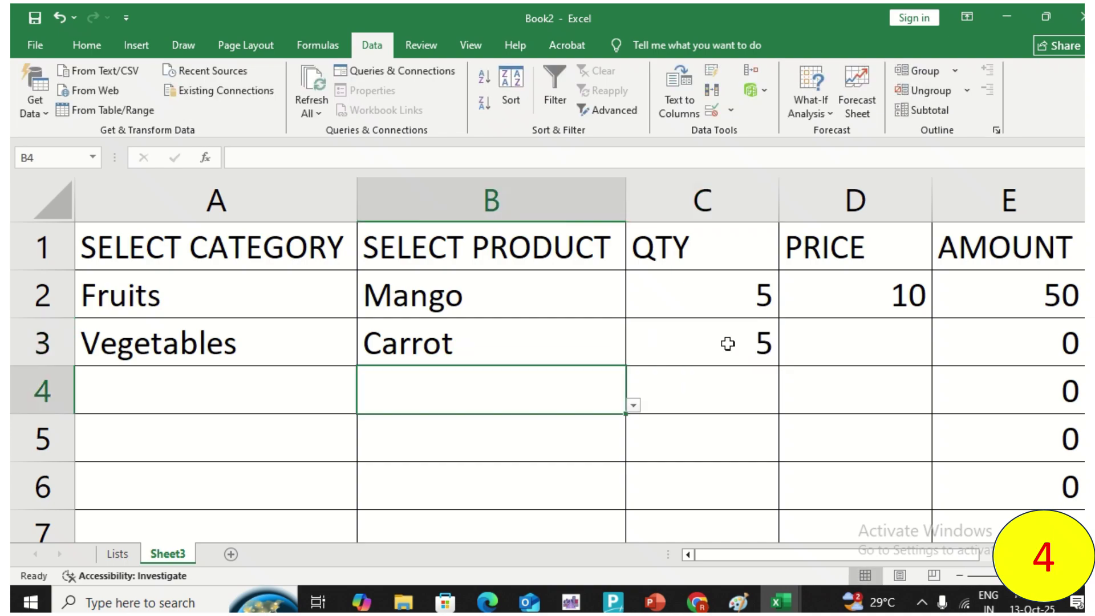
Choose Vegetables as the category in A4 and Carrot as the product in B4 from their drop-down lists
left_click(320, 385)
left_click(364, 405)
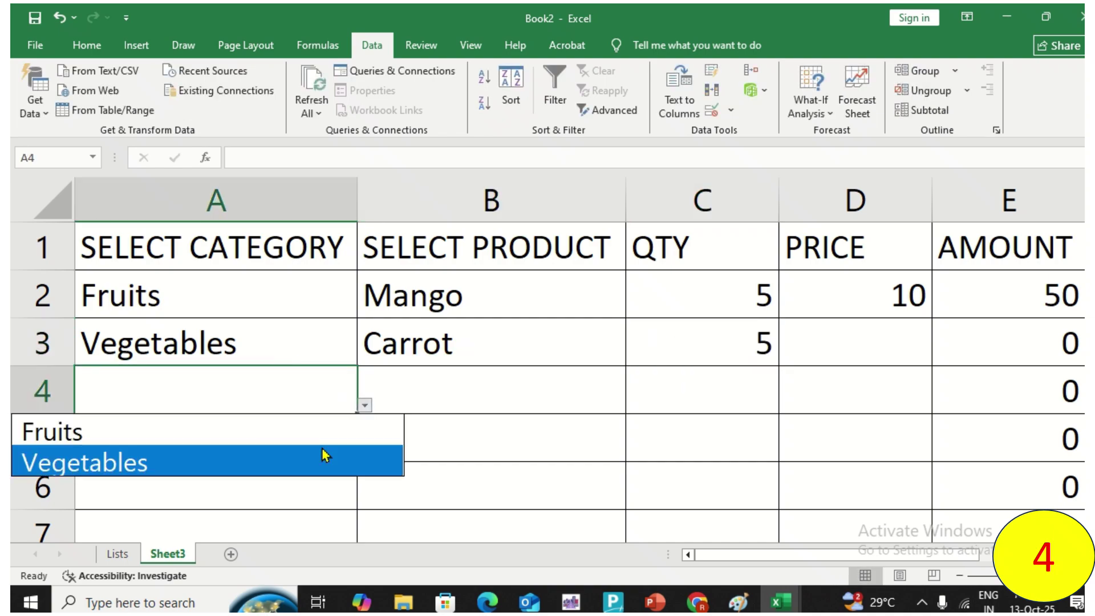
left_click(325, 453)
left_click(511, 396)
left_click(638, 410)
key("Left")
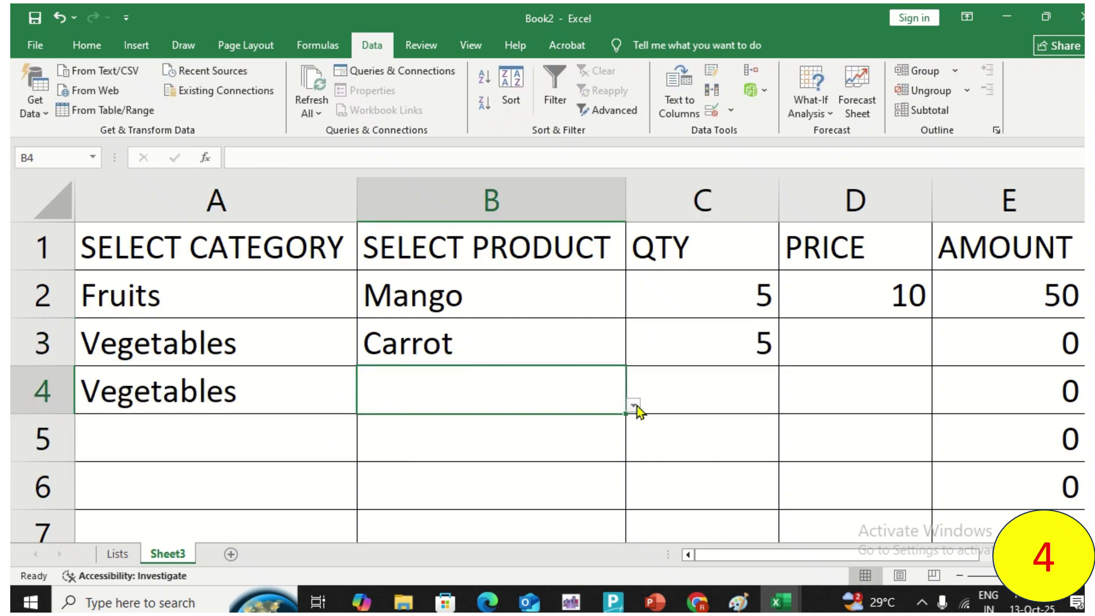
left_click(633, 407)
left_click(523, 456)
key("Right")
left_click(301, 395)
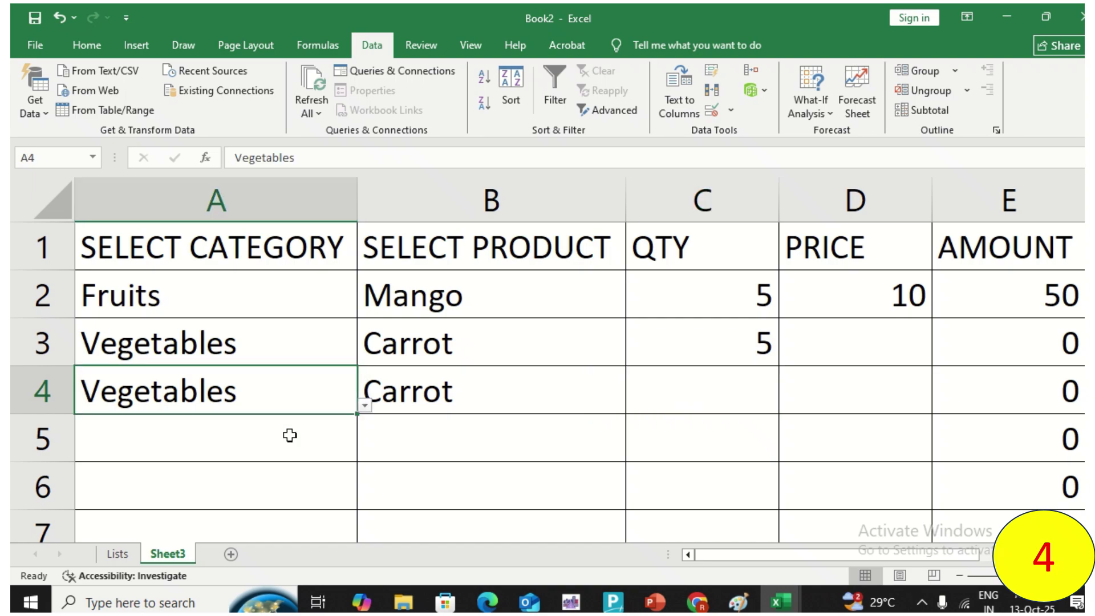
left_click(296, 433)
scroll(331, 385, "down", 1)
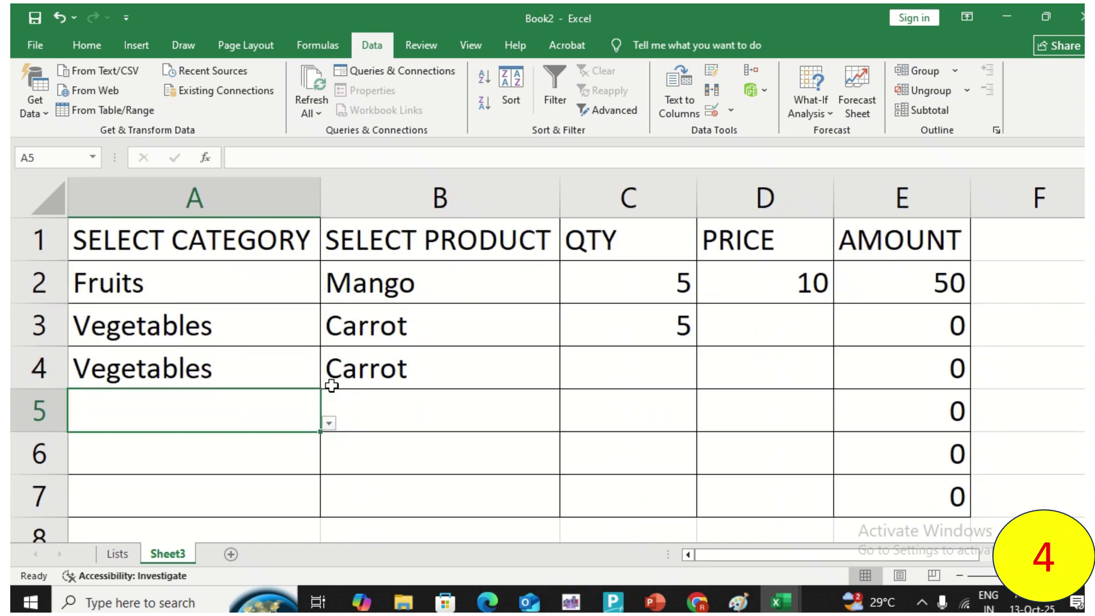
left_click(294, 371)
left_click(257, 298)
Insert a row above the first Vegetables row on the Lists sheet and fill it with the Fruits and Banana entries above
left_click(123, 555)
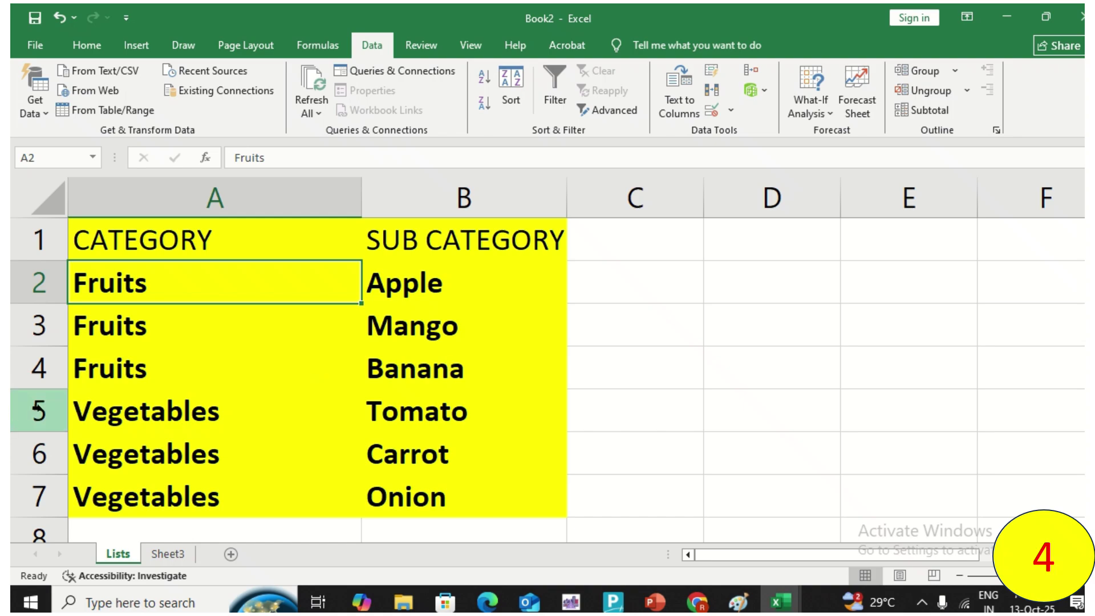
left_click(38, 367)
right_click(38, 411)
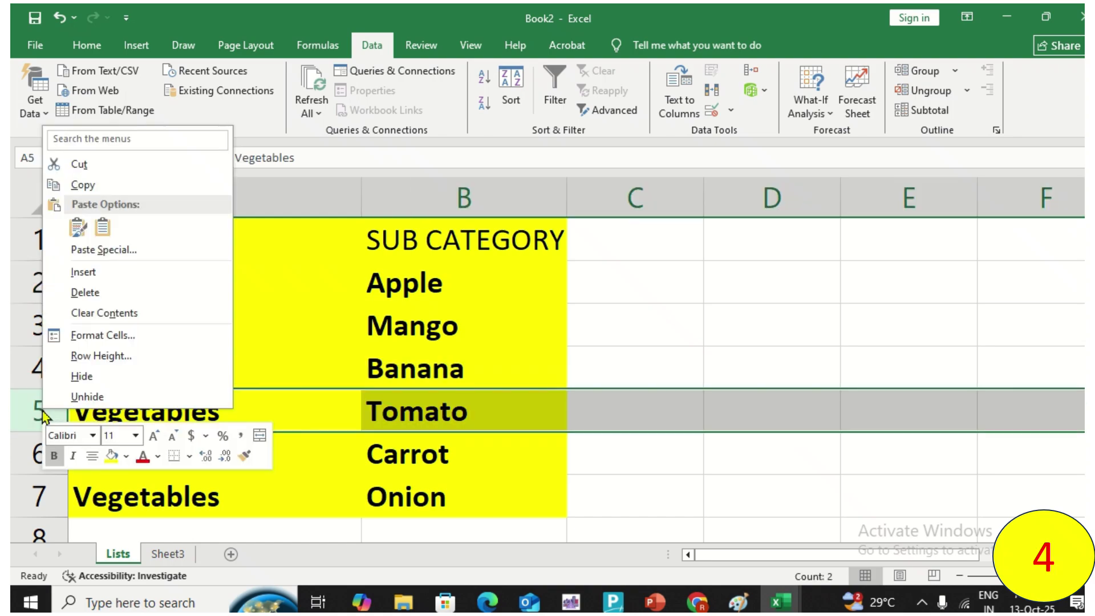
left_click(149, 272)
left_click(215, 386)
left_click_drag(215, 386, 391, 398)
key("ctrl+d")
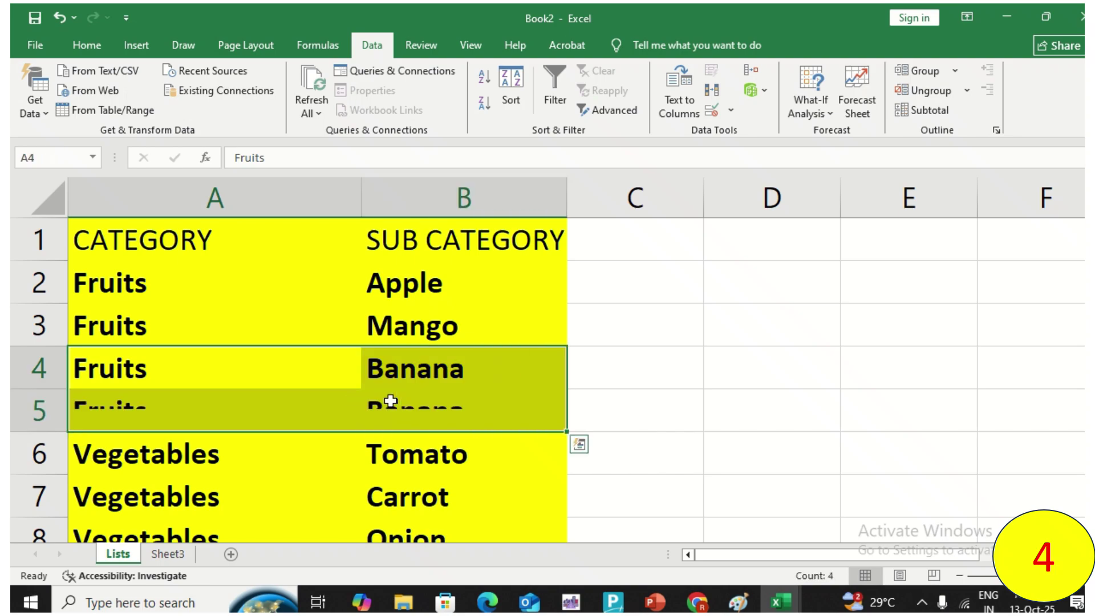
Replace the product in cell B5 of the Lists sheet with Orange
left_click(393, 400)
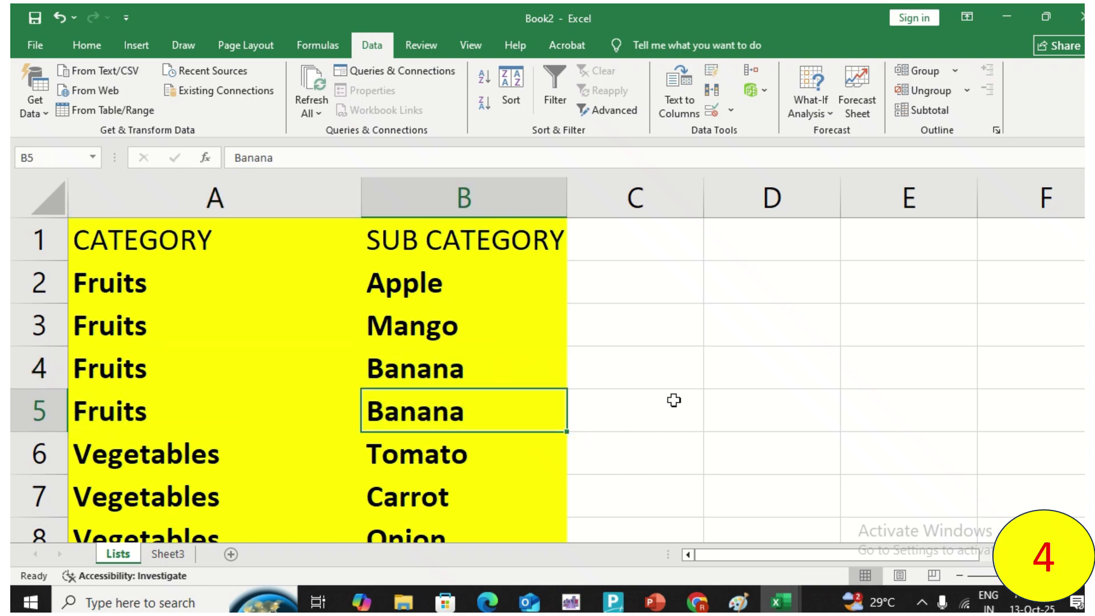
type("oRA")
key("BackSpace")
key("BackSpace")
key("BackSpace")
type("Ora")
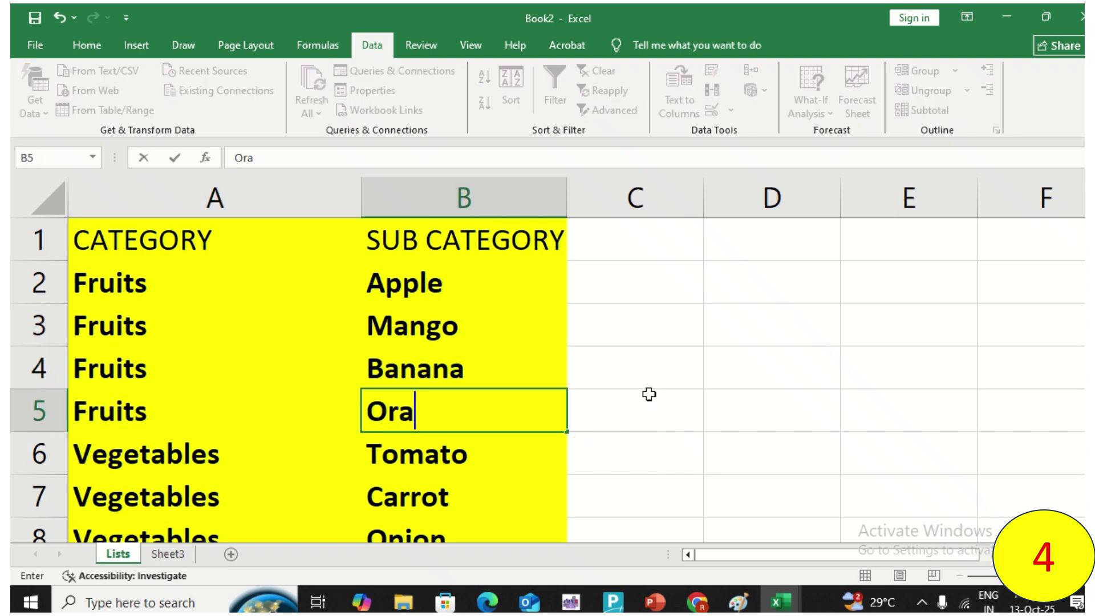
type("nge")
key("ctrl+Return")
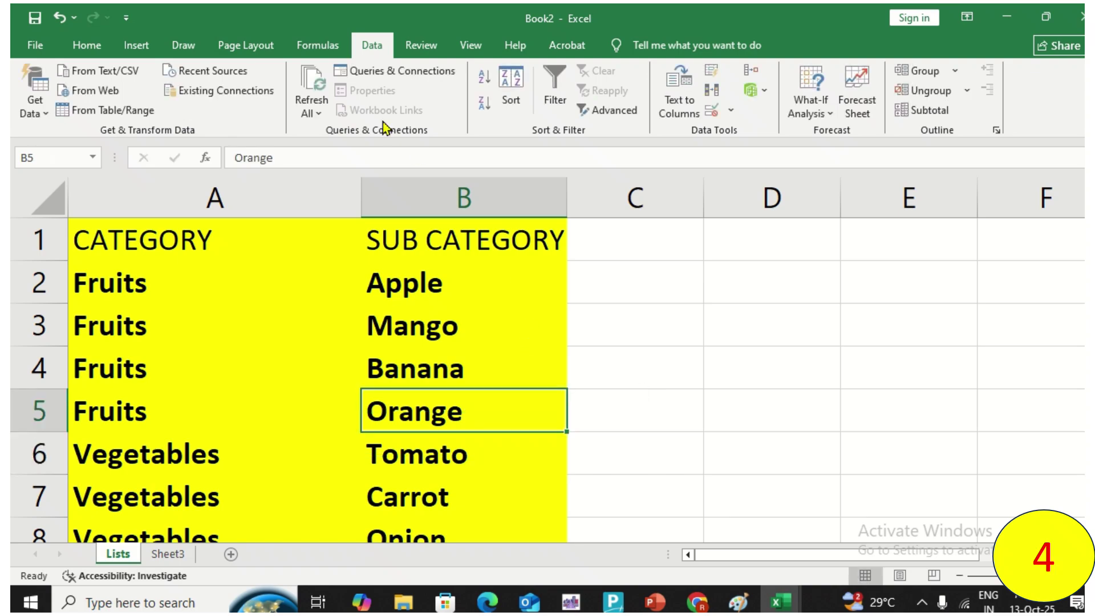
Edit the Fruits name in the Name Manager to refer to =Lists!$B$2:$B$5 and close the manager
left_click(332, 48)
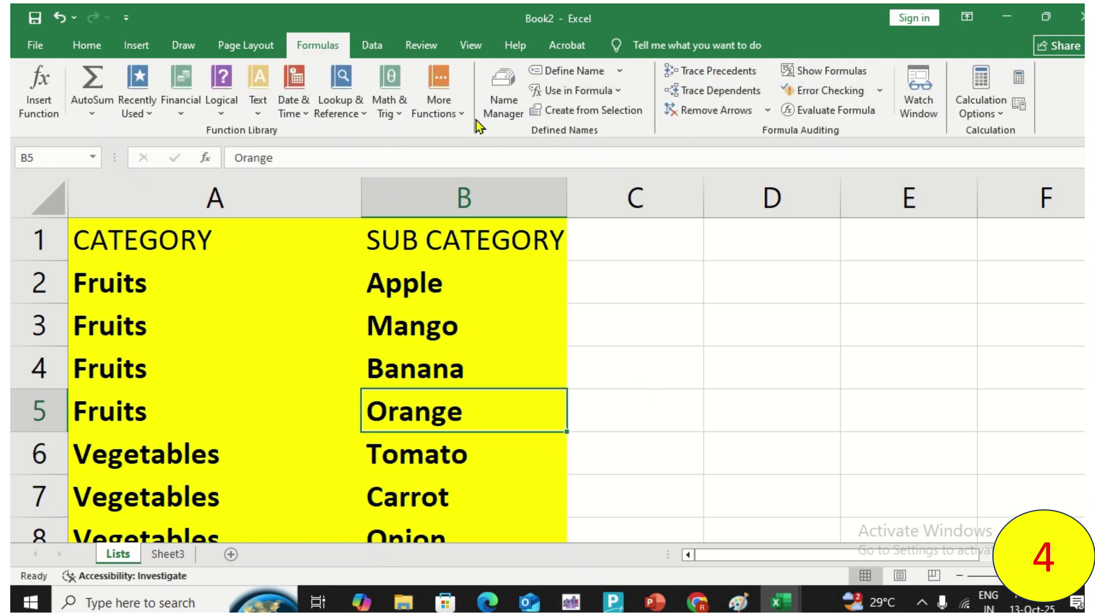
left_click(502, 101)
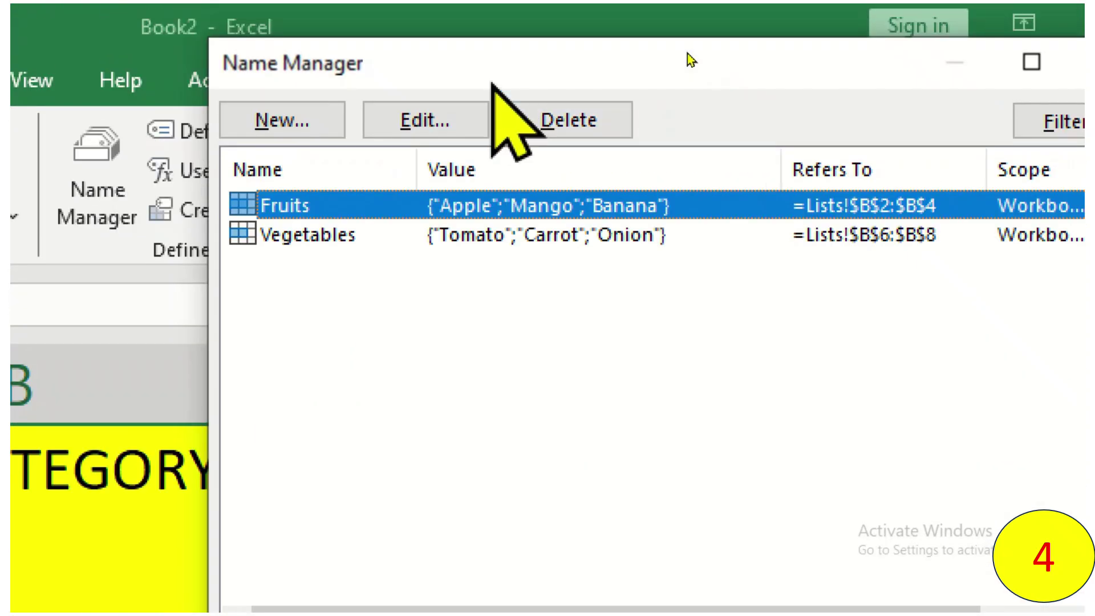
left_click(426, 120)
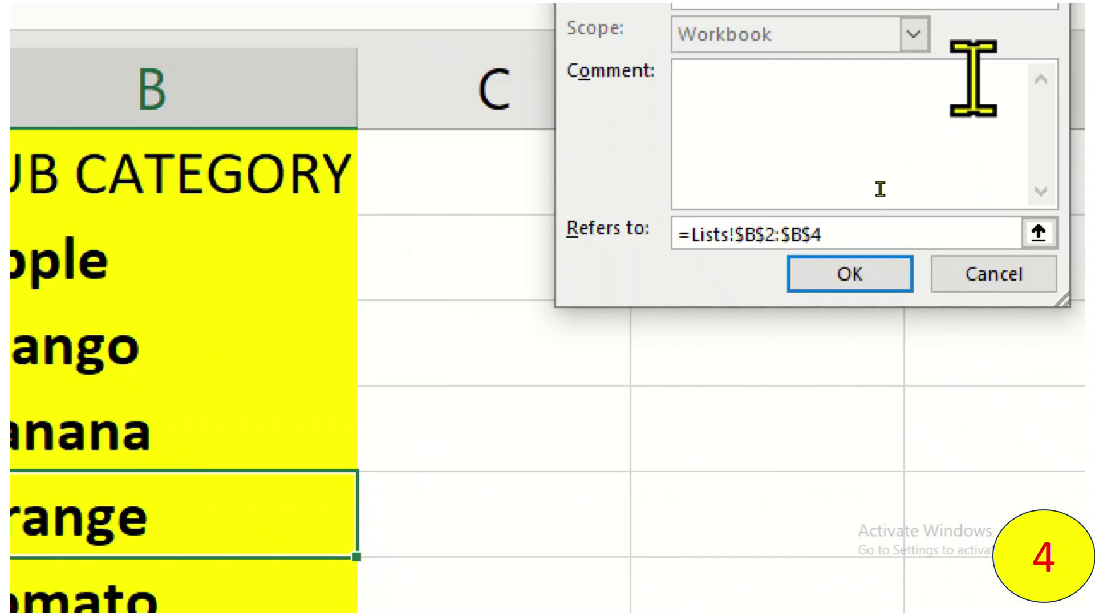
left_click(821, 245)
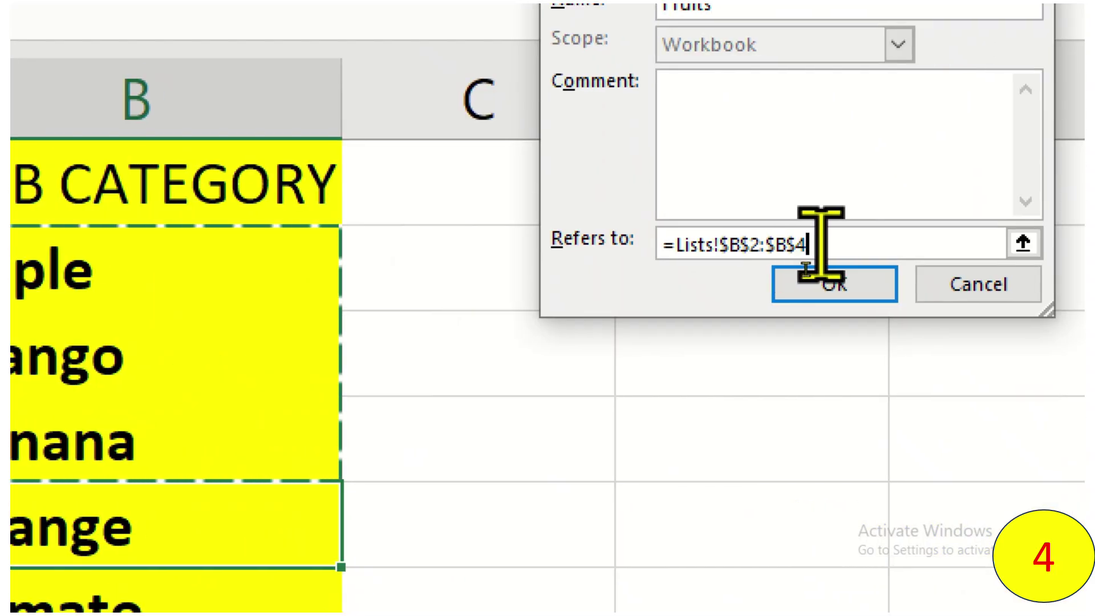
key("BackSpace")
type("5")
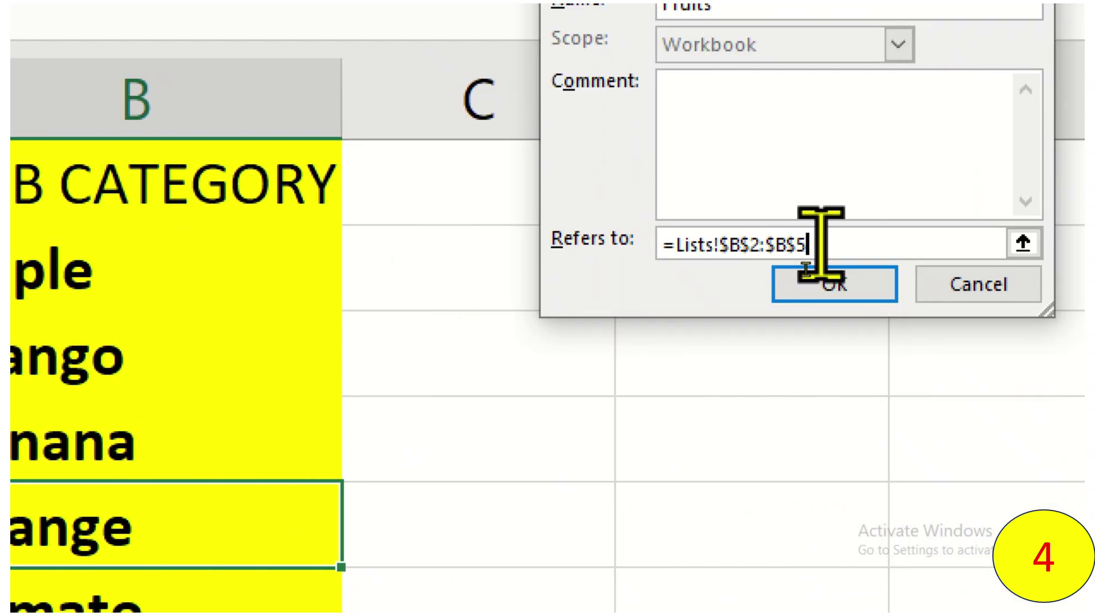
left_click(821, 283)
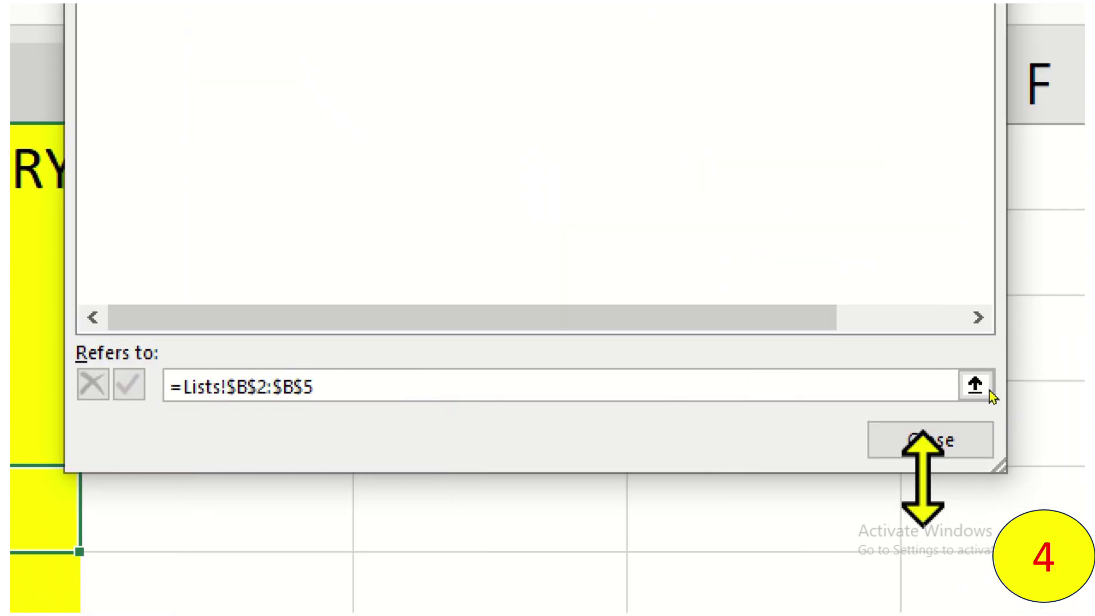
left_click(989, 376)
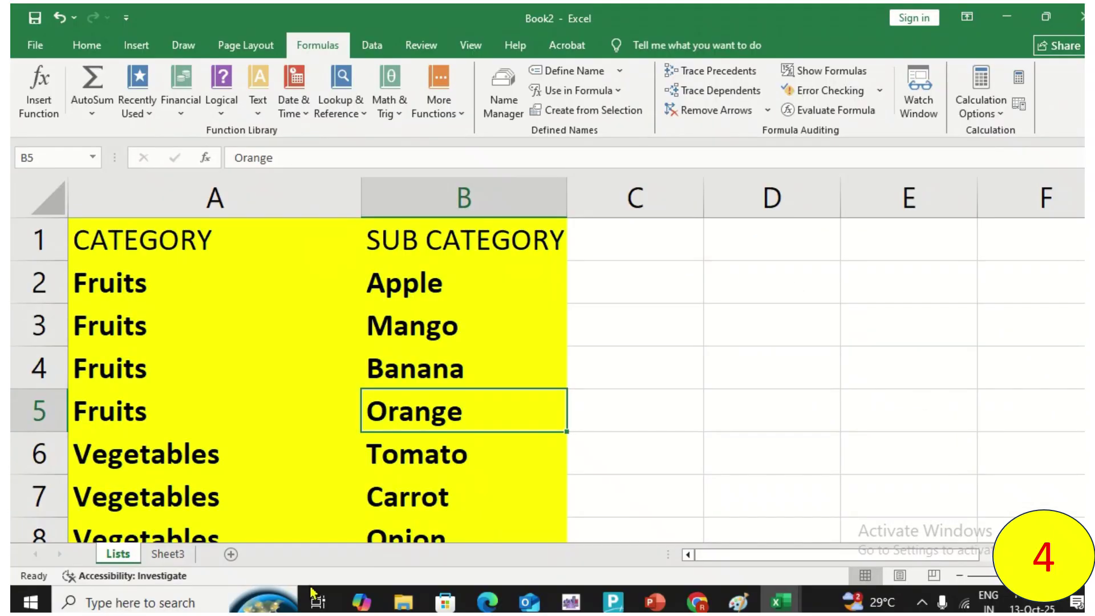
Check which products the drop-down list in cell B2 on Sheet3 offers, keeping the current selection
left_click(168, 554)
left_click(371, 288)
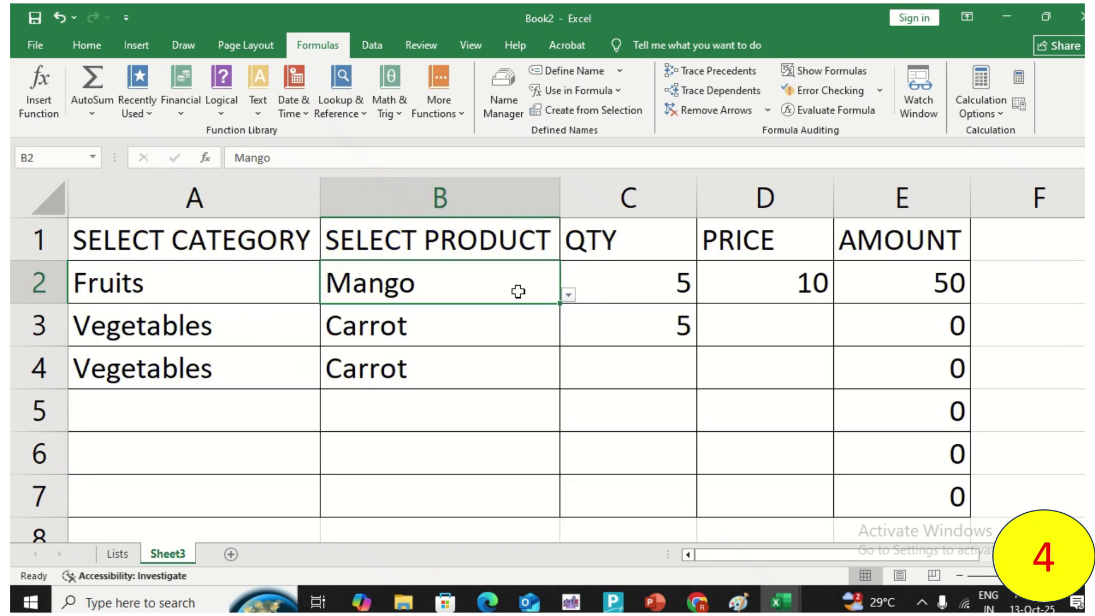
left_click(568, 295)
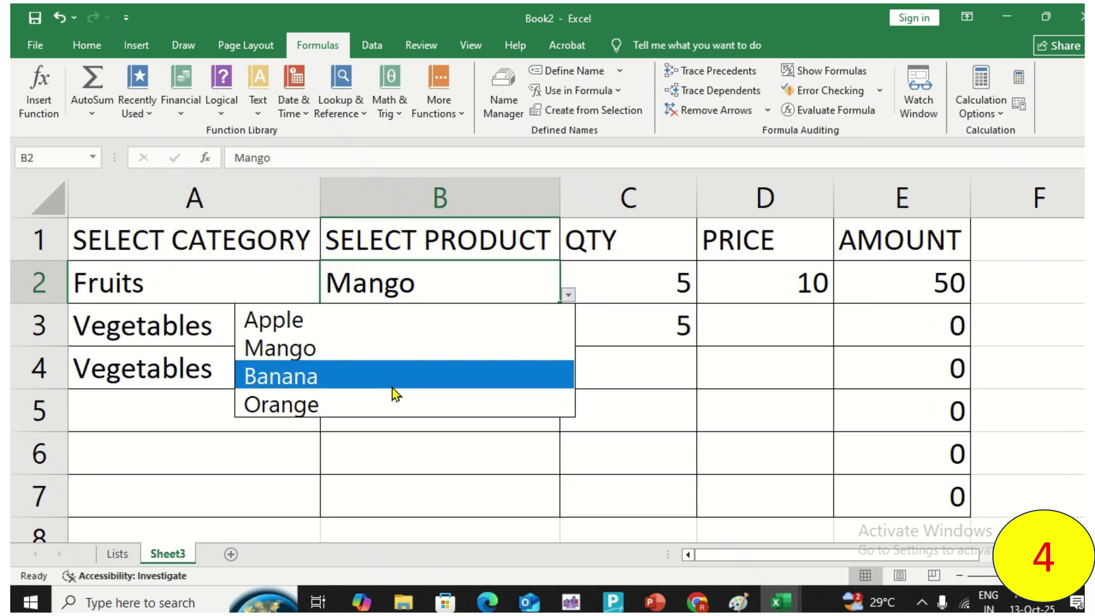
left_click(453, 293)
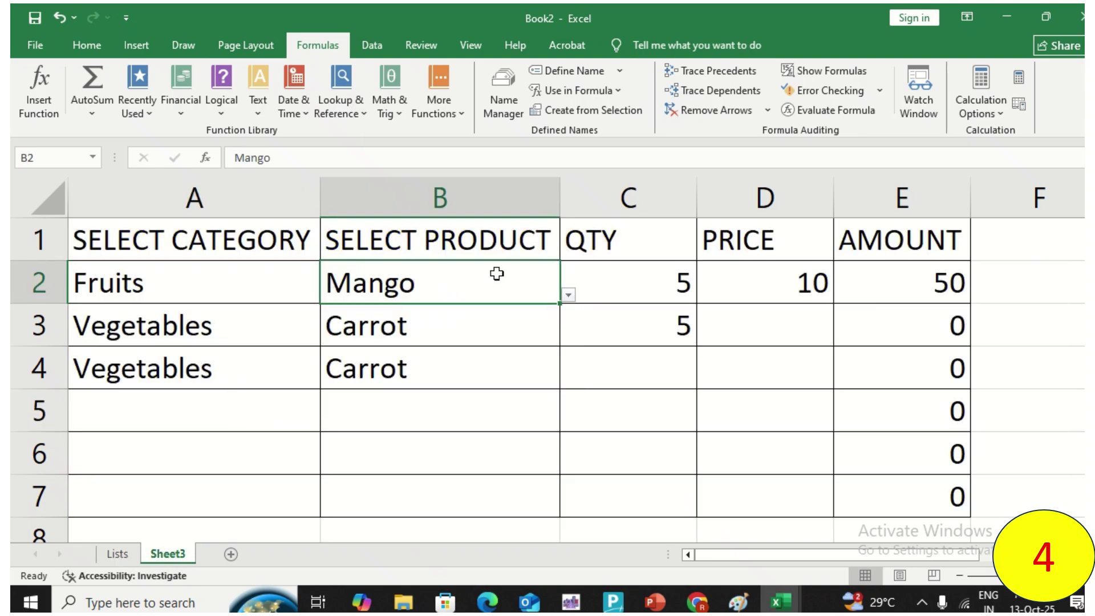